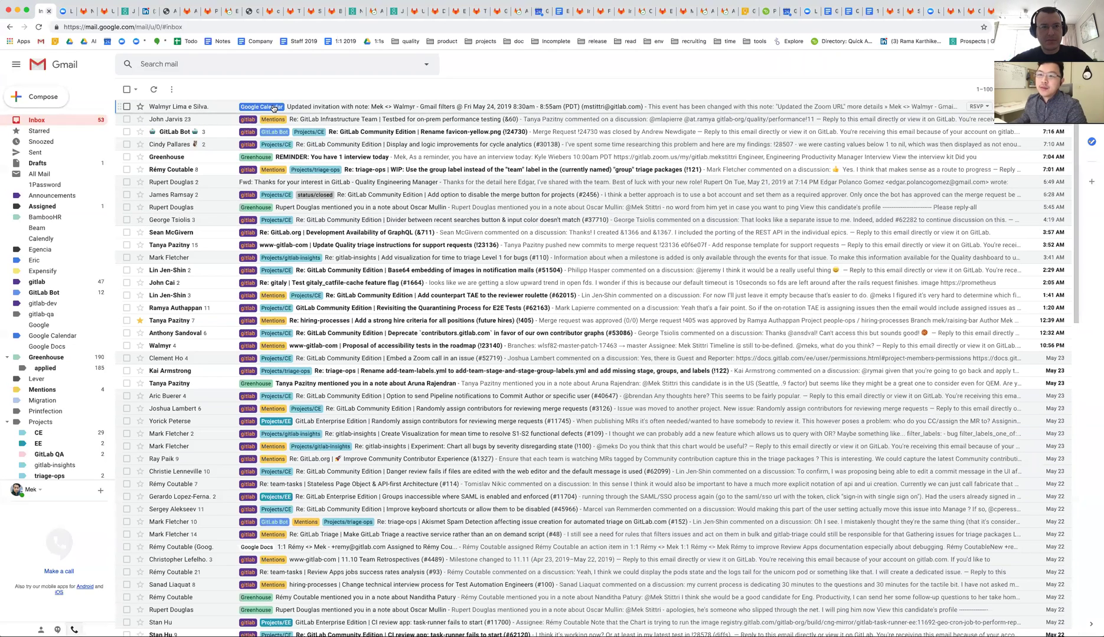
Step: Open the Google Calendar invitation email, list its labelled emails, and return to the inbox
click(270, 107)
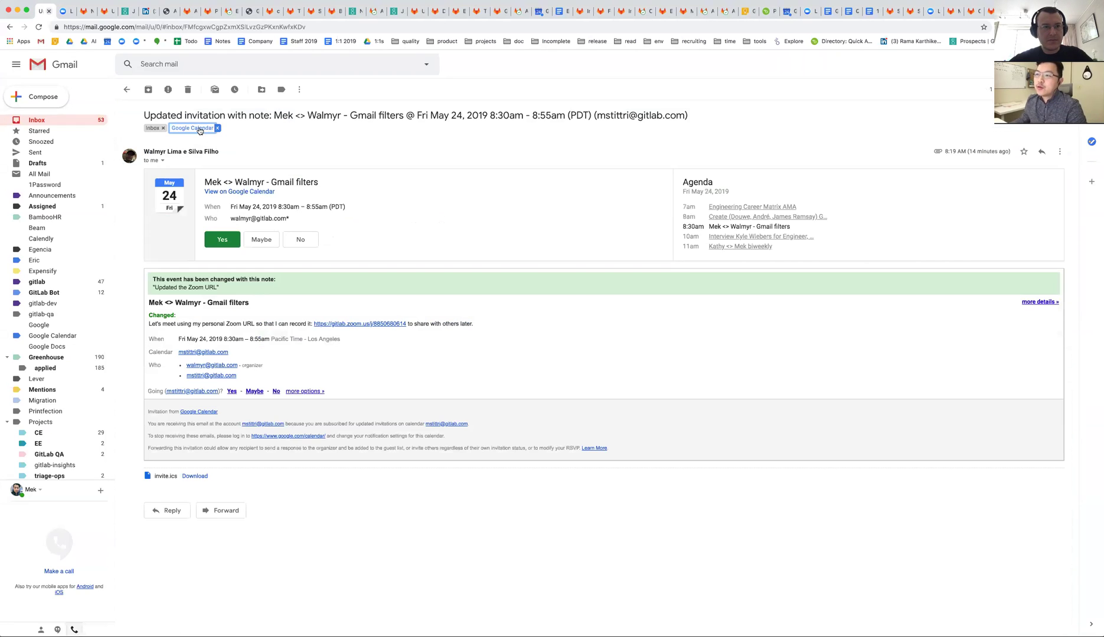
click(198, 128)
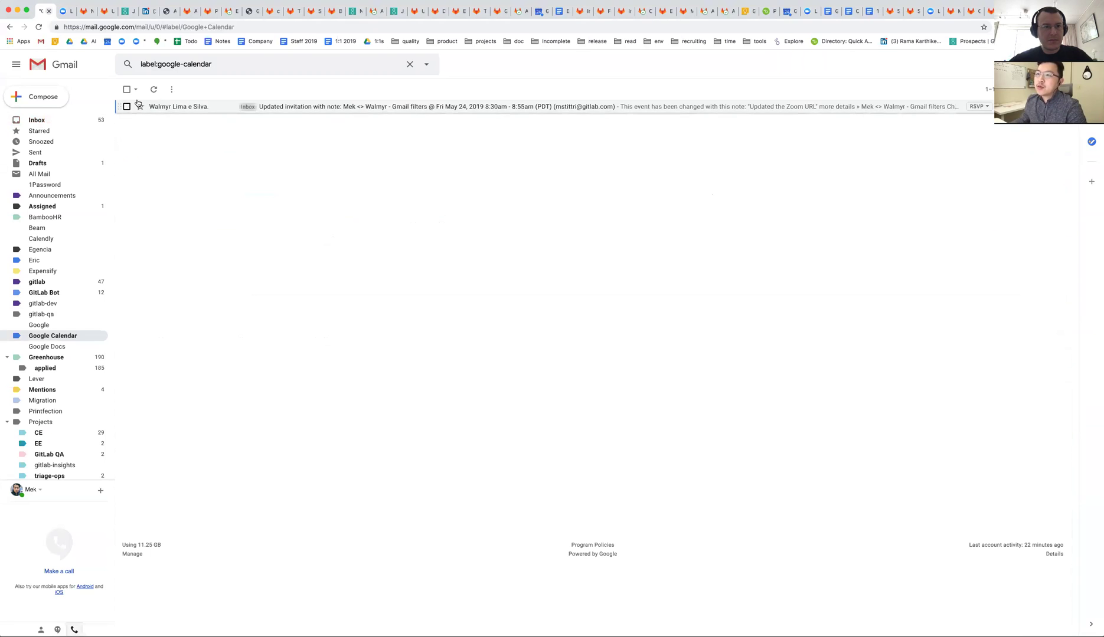
click(36, 120)
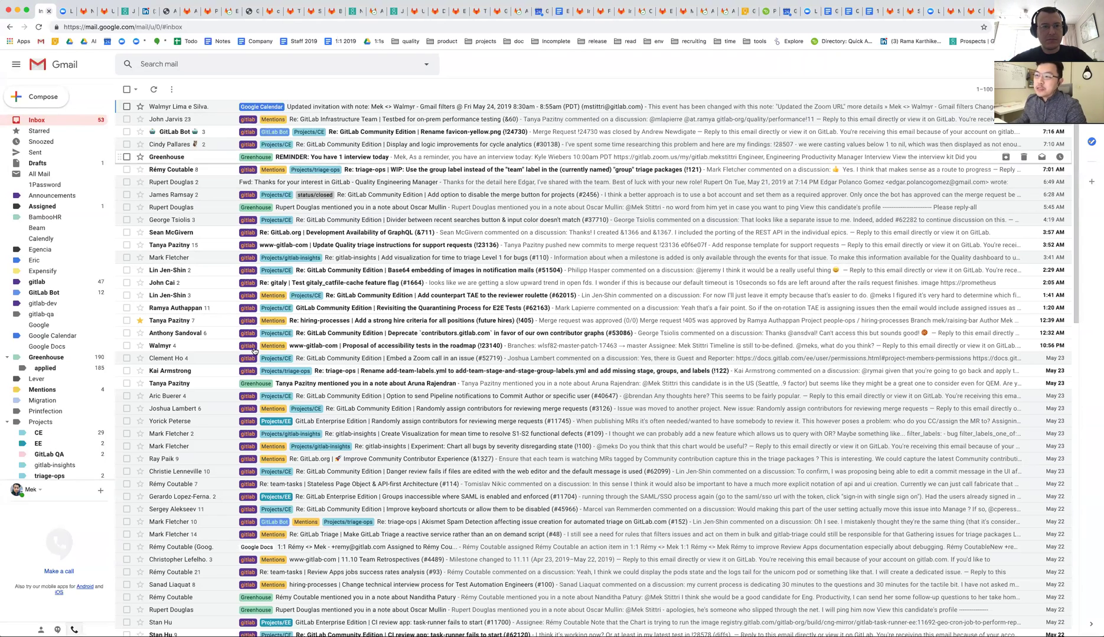
Step: Open the chart bugs by severity email and its related GitLab merge request, then return to the inbox
scroll(254, 350, down, 1)
scroll(246, 222, down, 2)
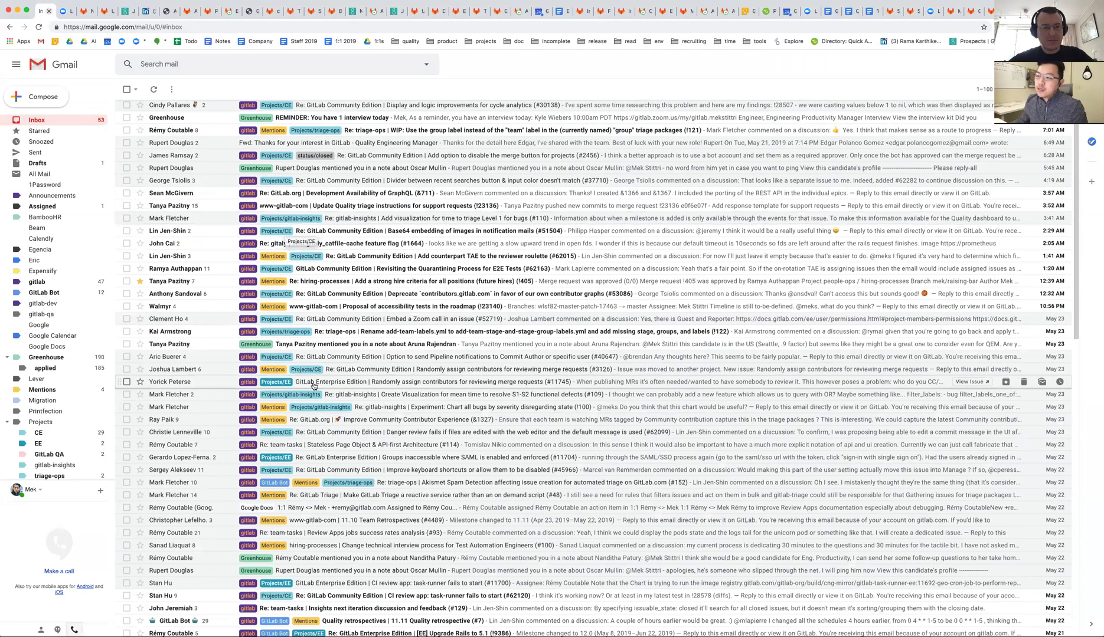
scroll(290, 436, down, 2)
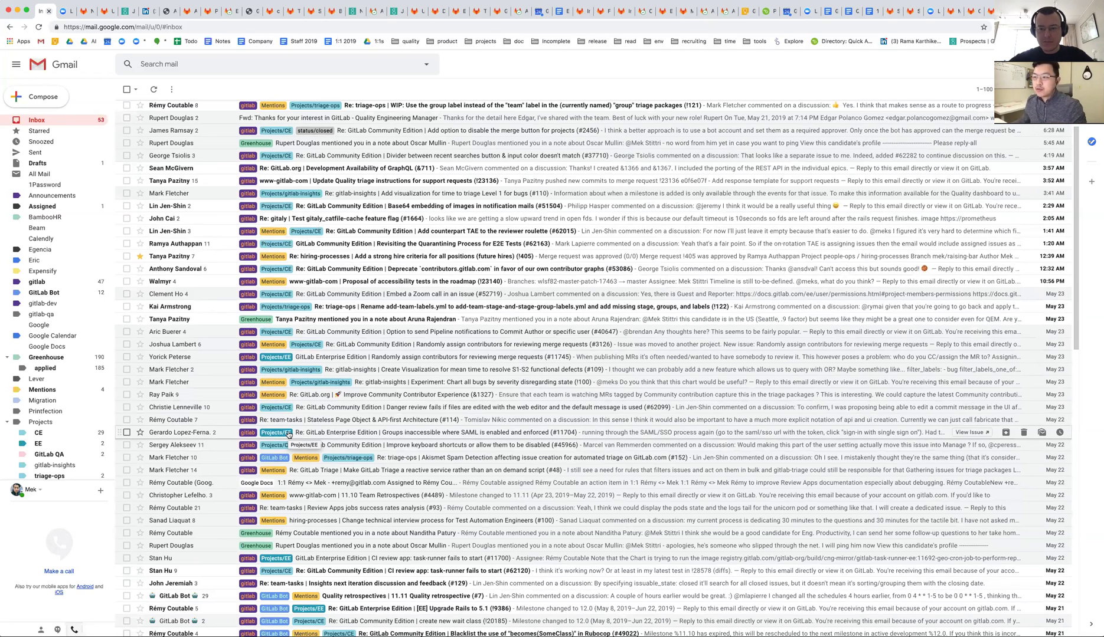
scroll(298, 446, down, 1)
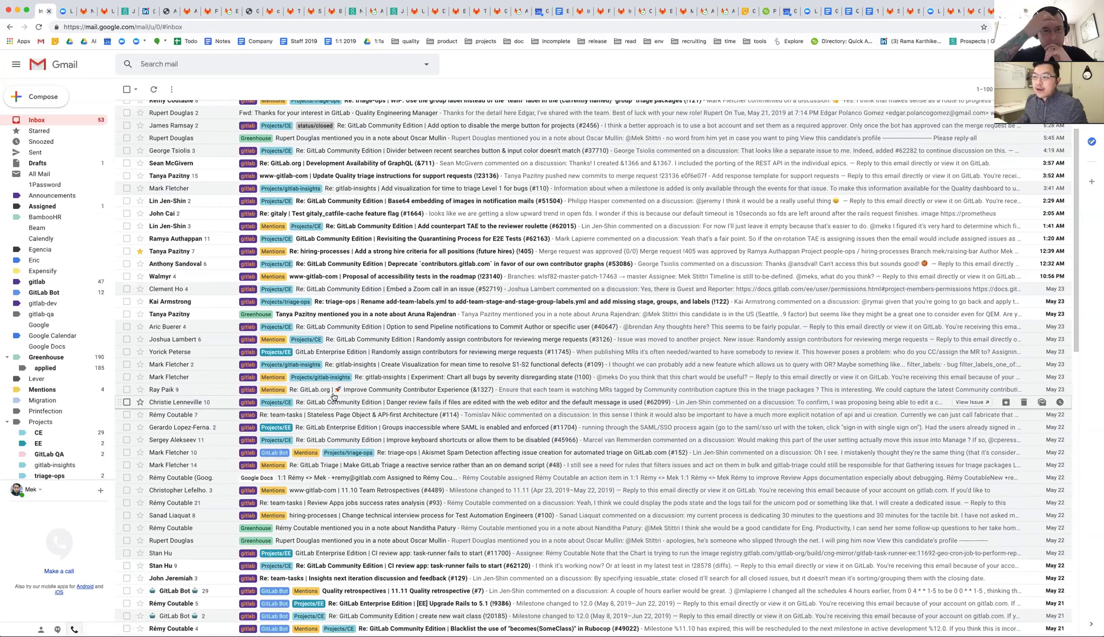
click(365, 380)
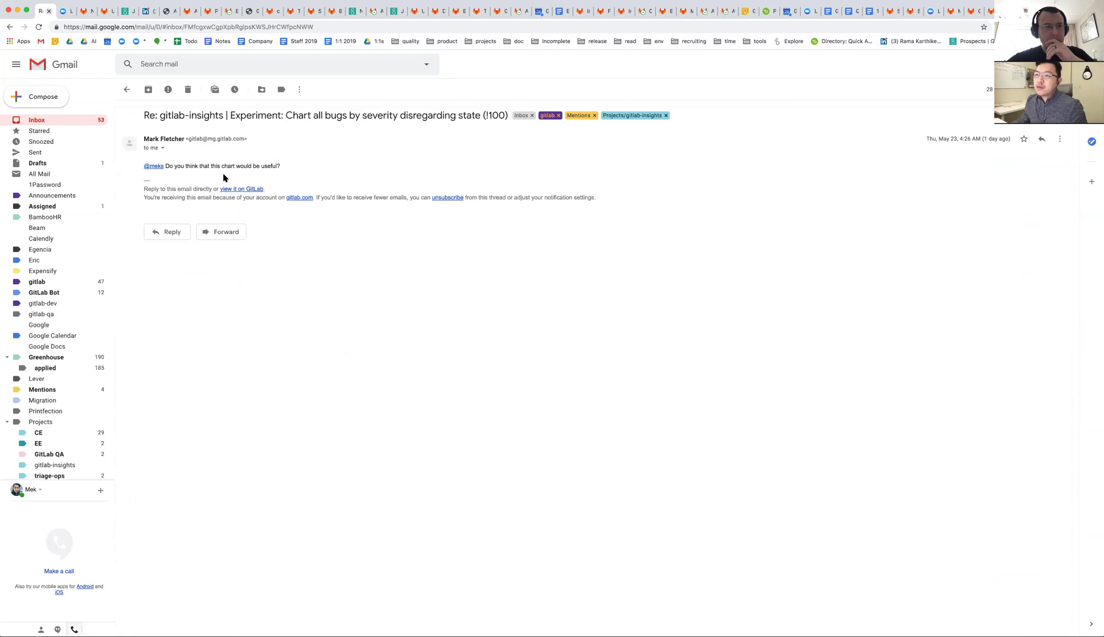
click(235, 189)
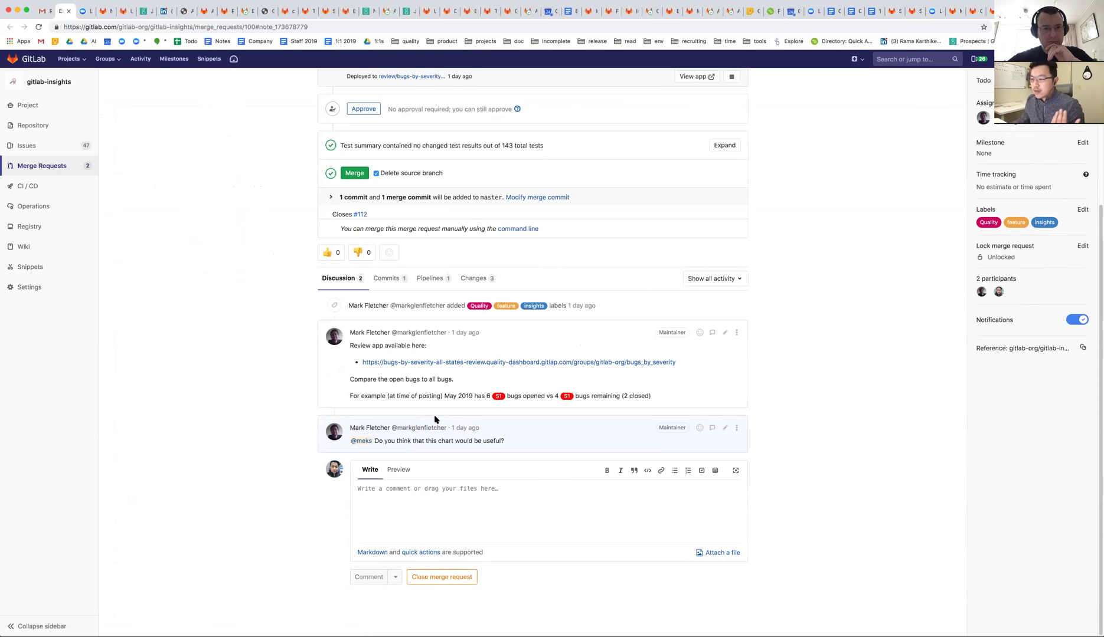
click(45, 11)
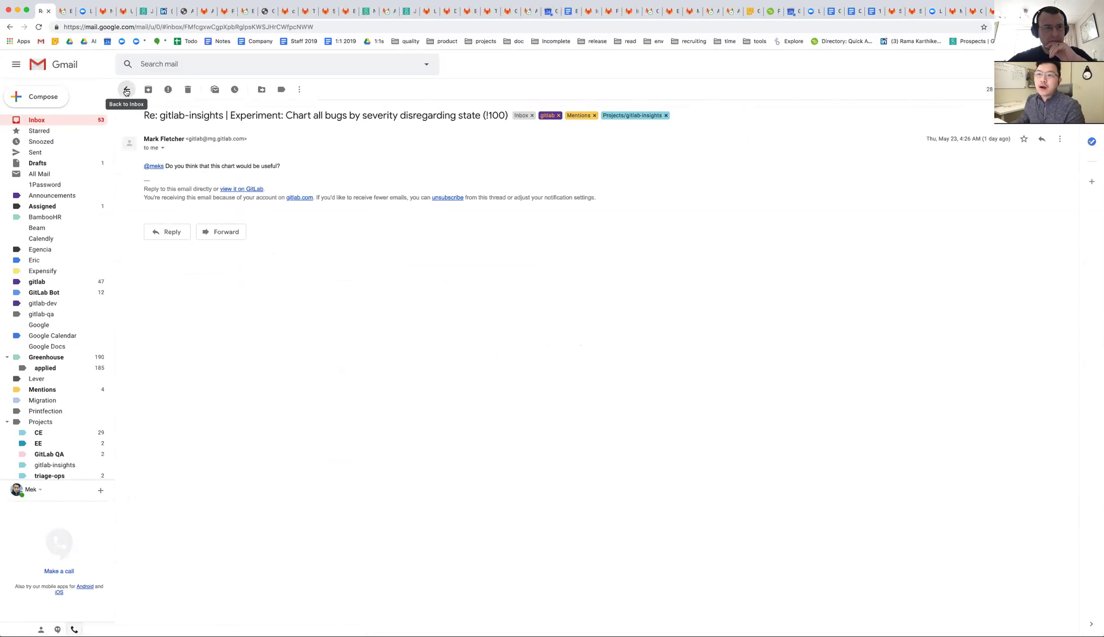
key(u)
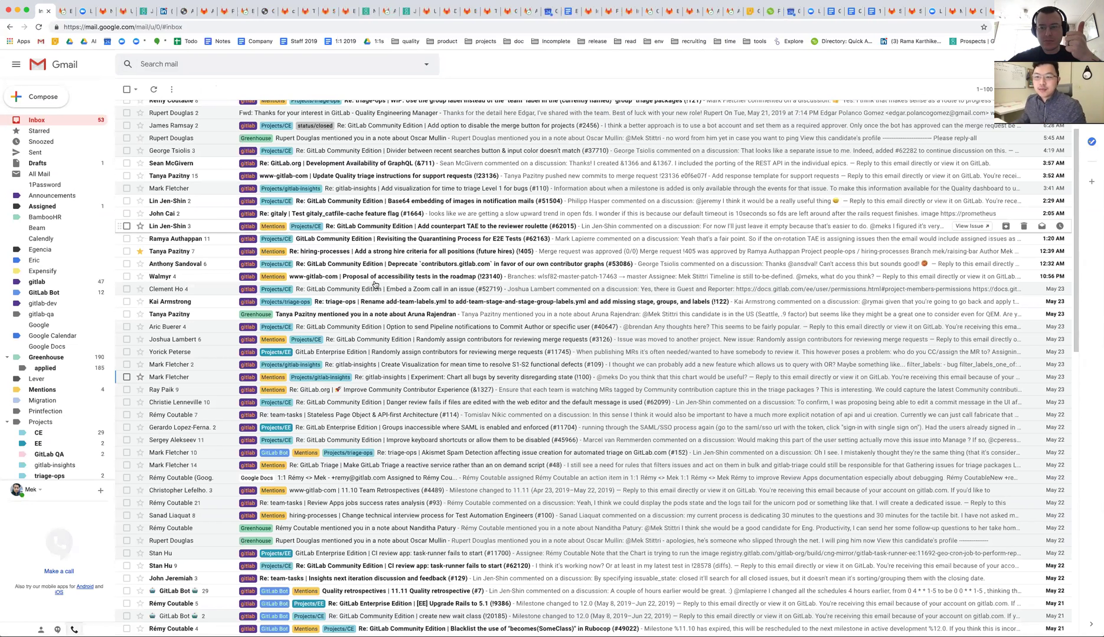
Step: Scroll through the inbox list to review the emails
scroll(393, 289, down, 3)
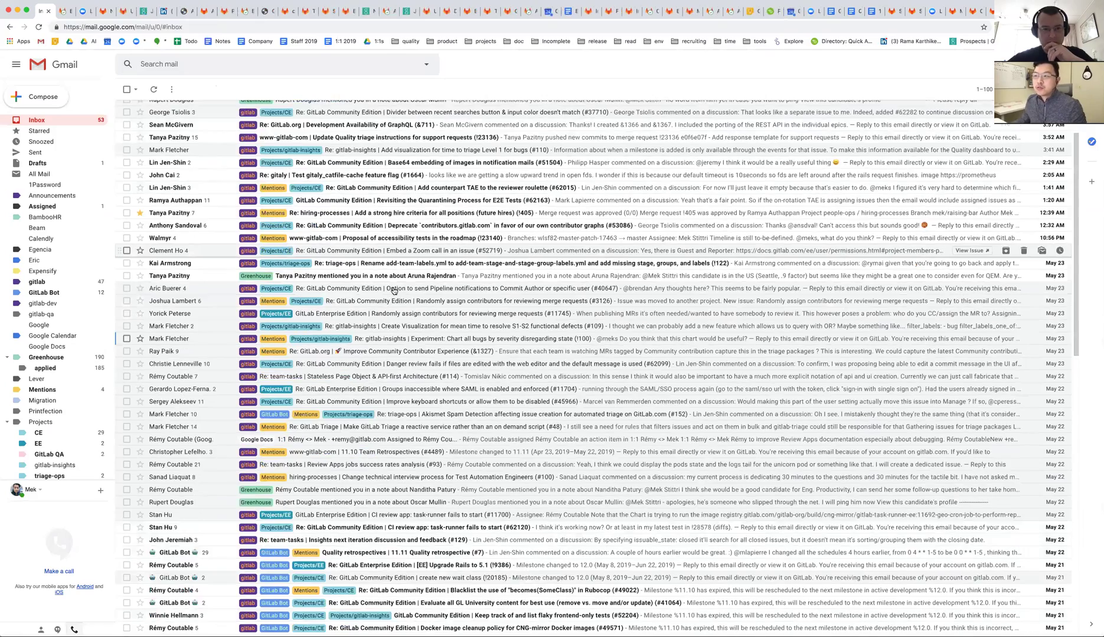
scroll(393, 290, down, 3)
scroll(394, 290, up, 5)
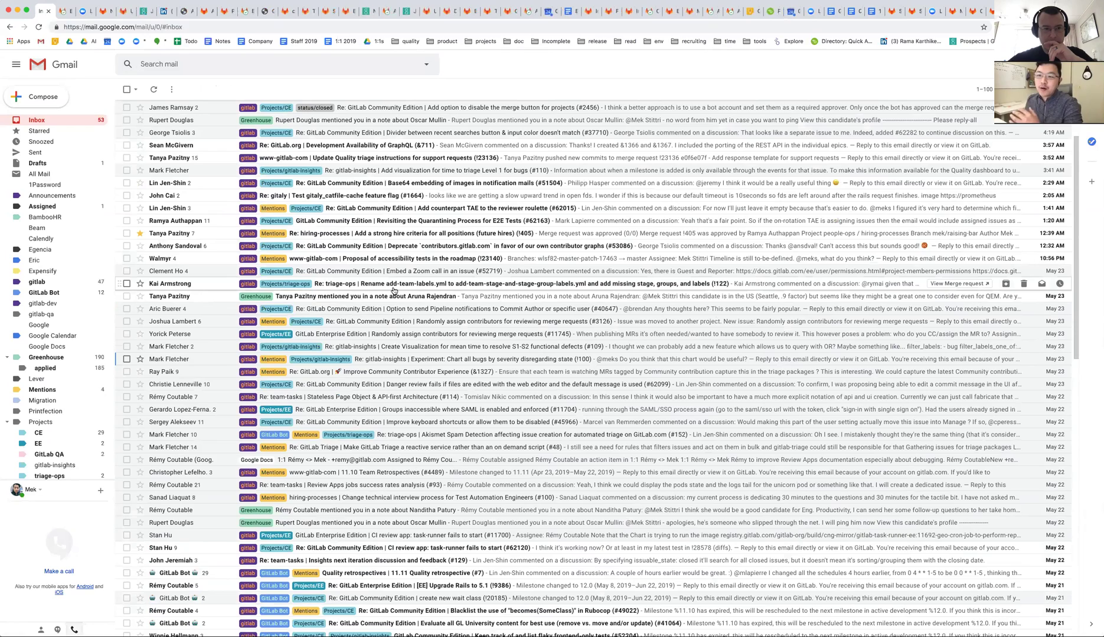
scroll(395, 292, down, 3)
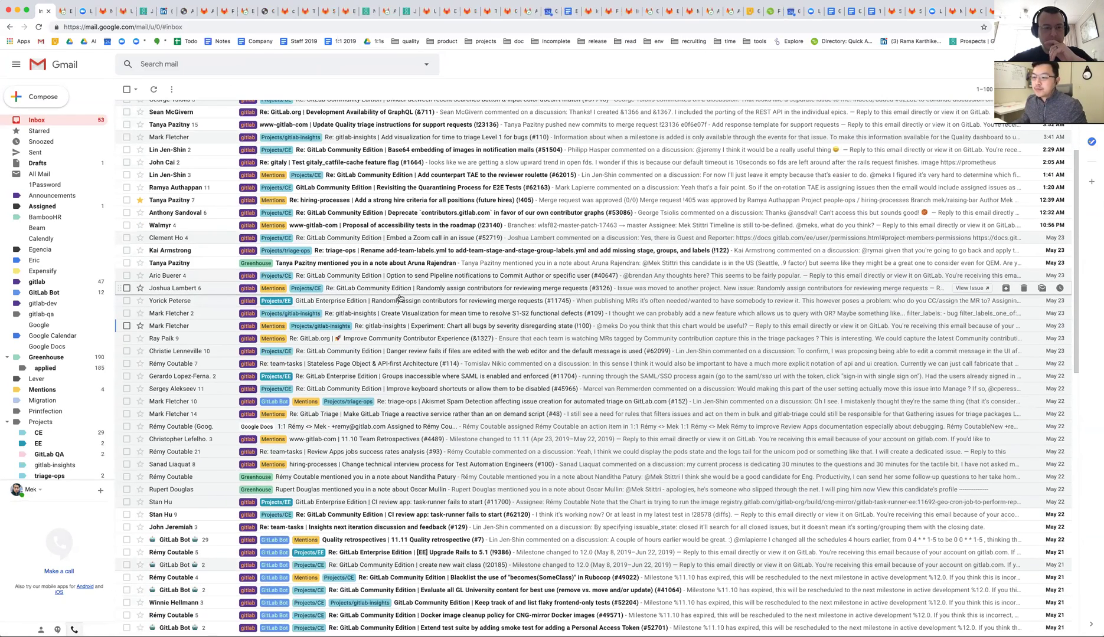
scroll(276, 533, down, 3)
scroll(307, 395, up, 5)
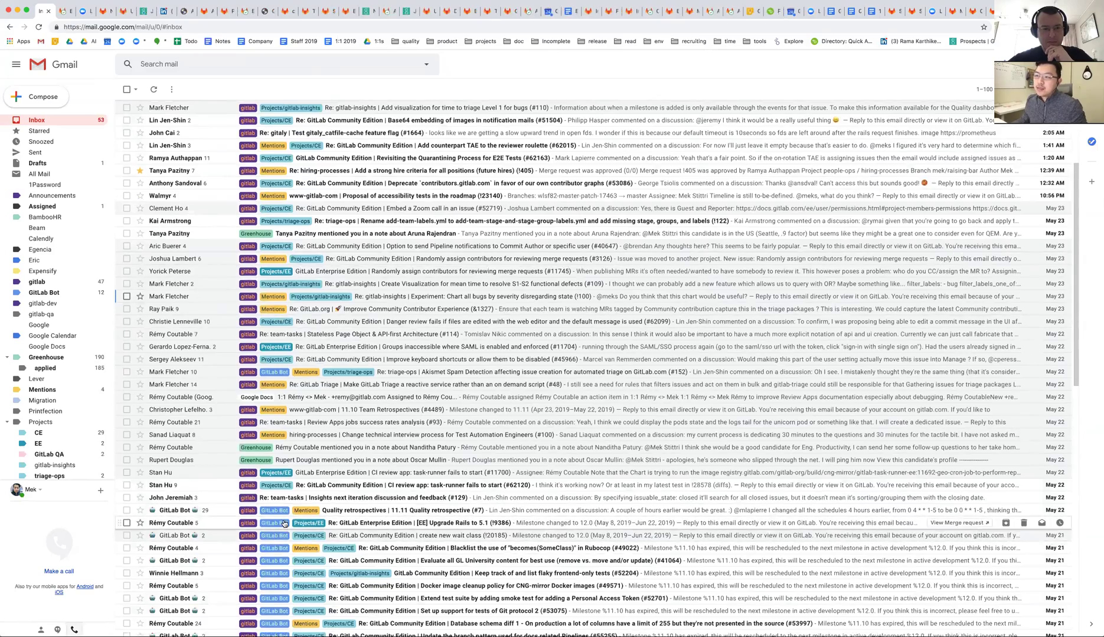
scroll(307, 395, up, 6)
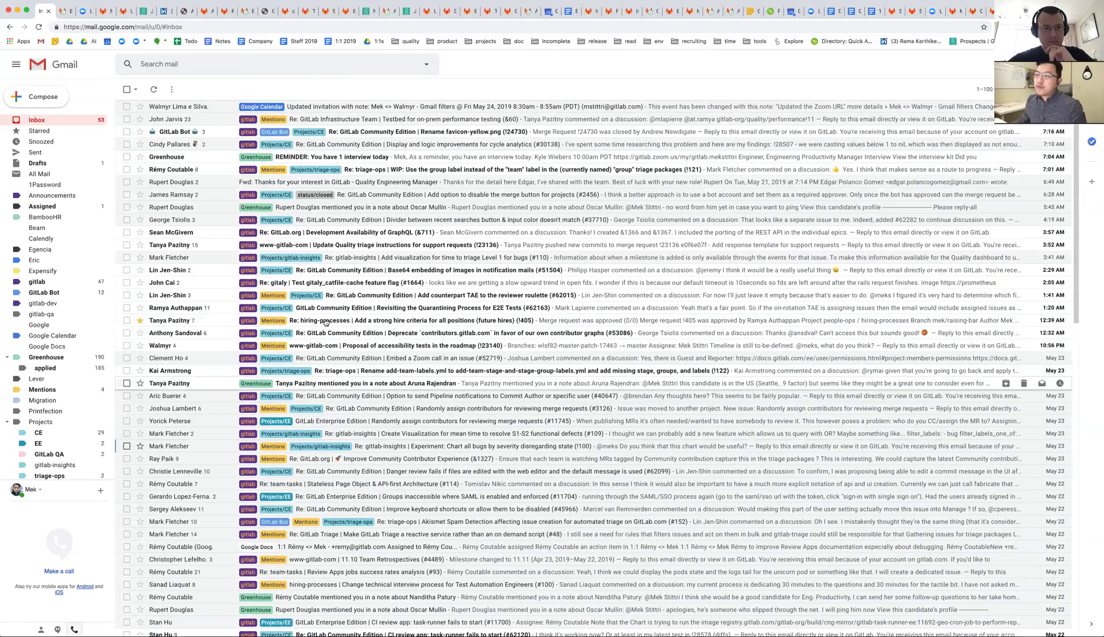
scroll(326, 322, down, 10)
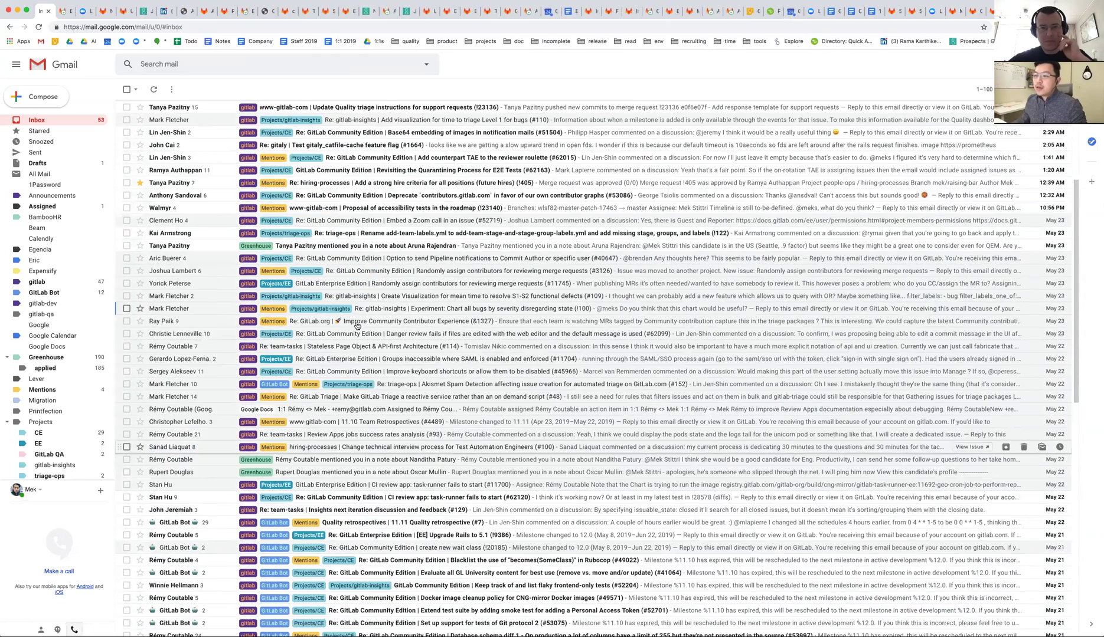
scroll(357, 326, up, 10)
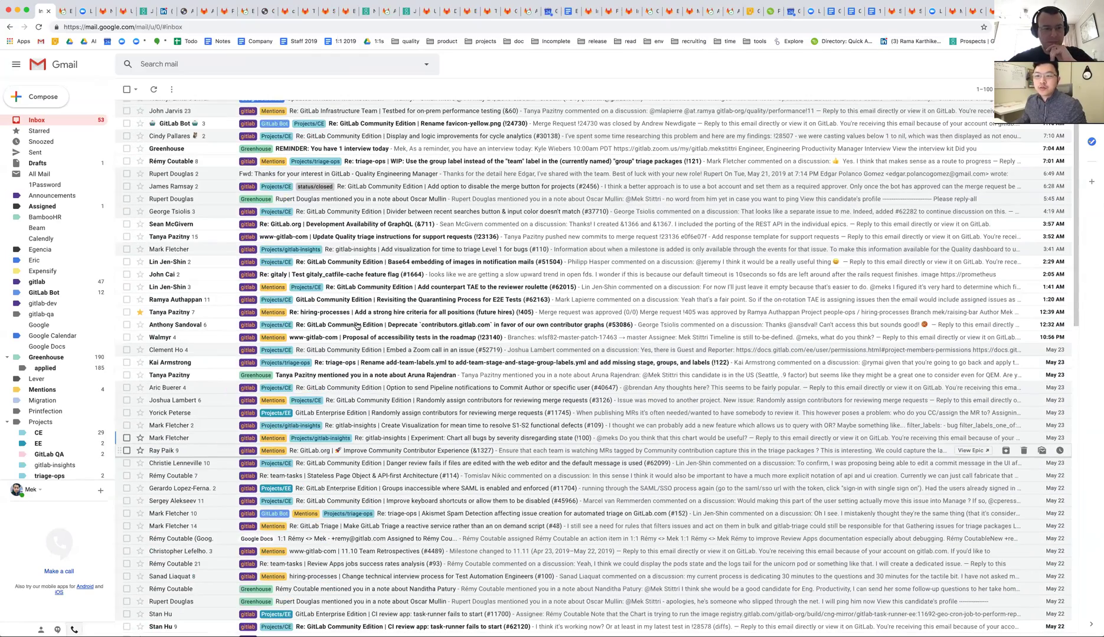
scroll(358, 328, down, 15)
scroll(362, 329, down, 15)
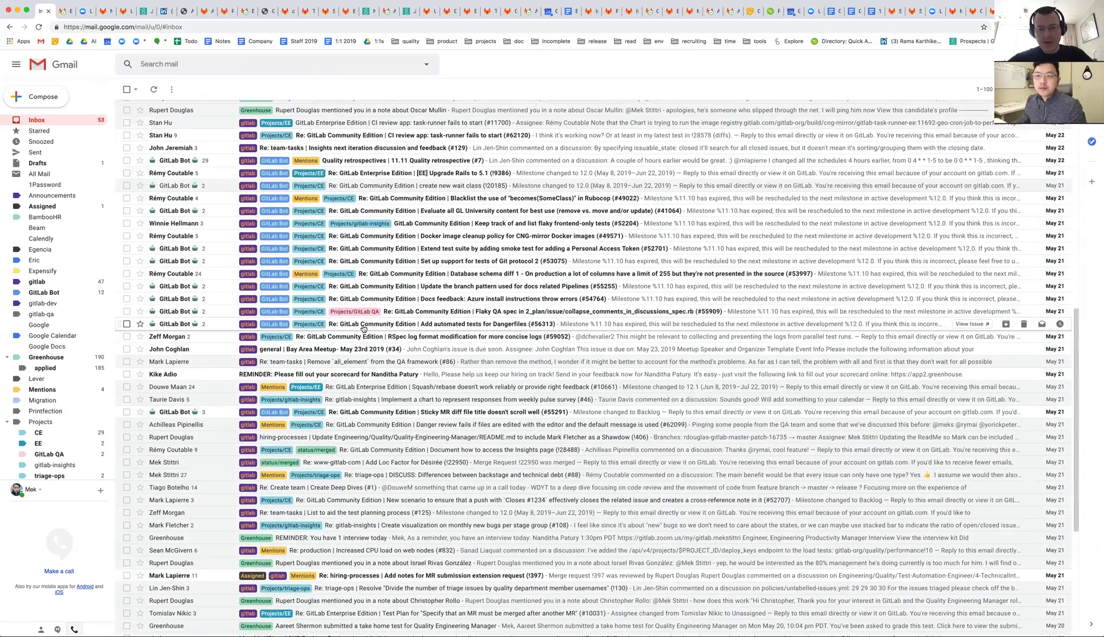
scroll(362, 329, up, 10)
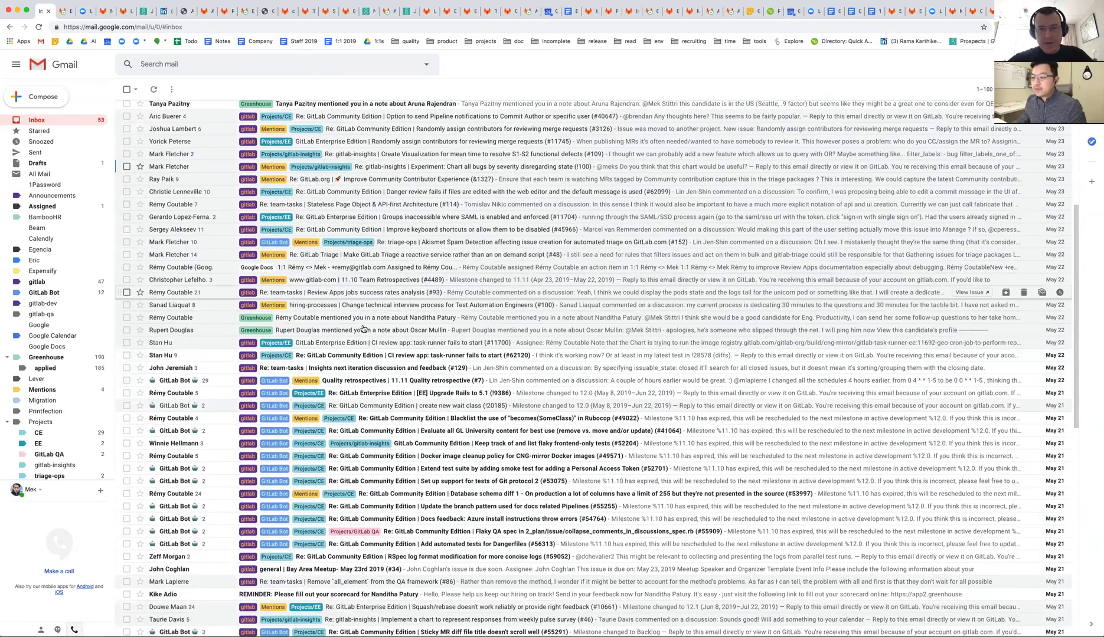
scroll(362, 328, down, 5)
scroll(161, 341, down, 5)
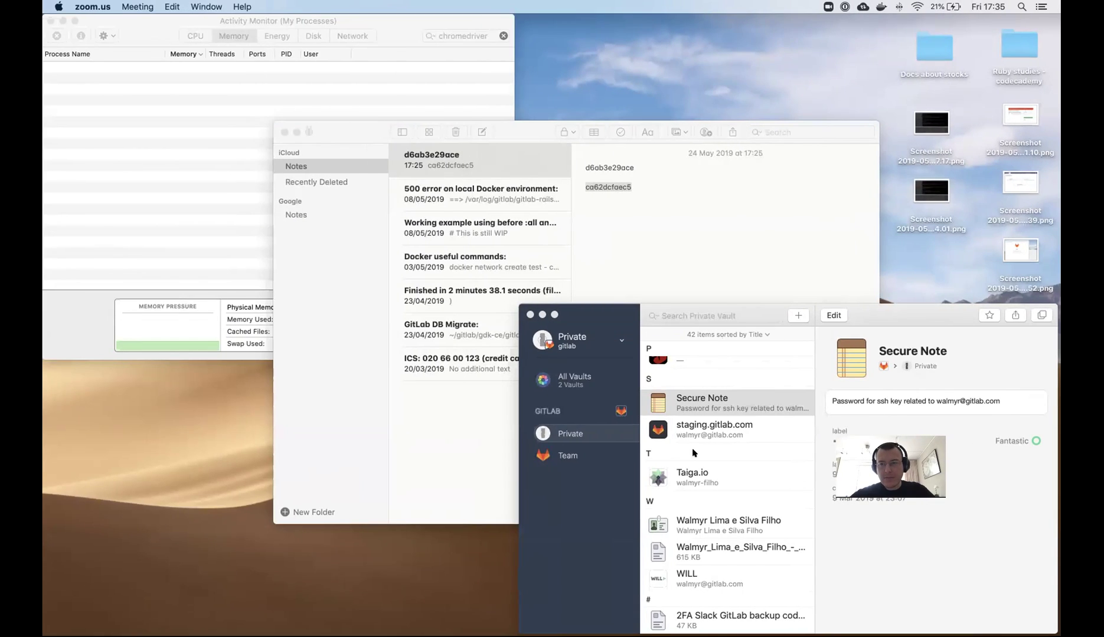
Step: Switch to the second Gmail inbox and open its full settings page
key(super+Tab)
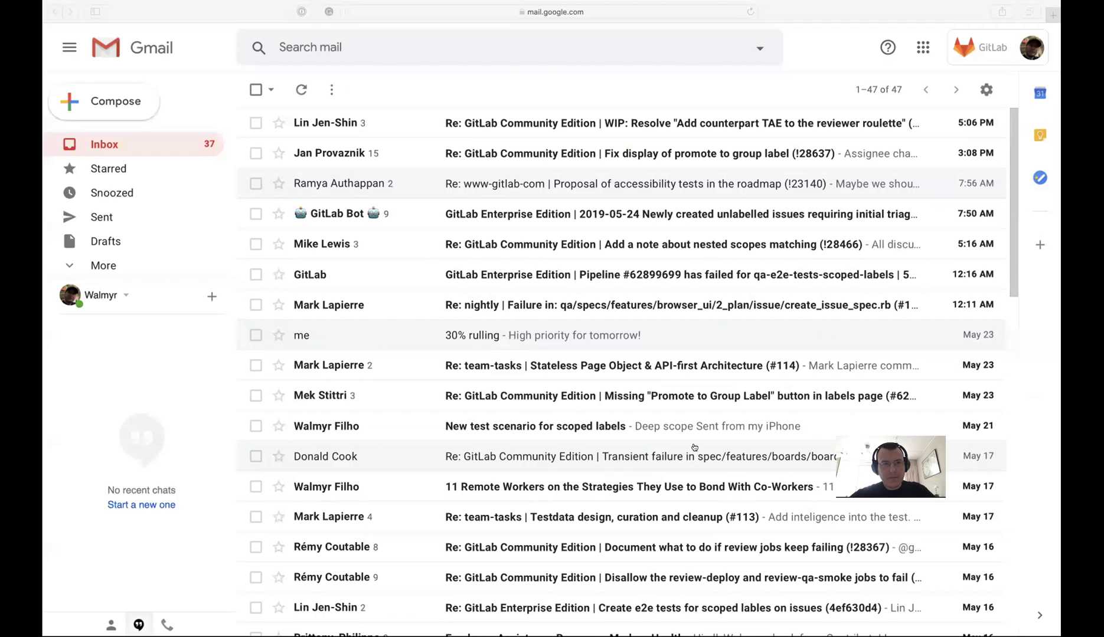
click(986, 90)
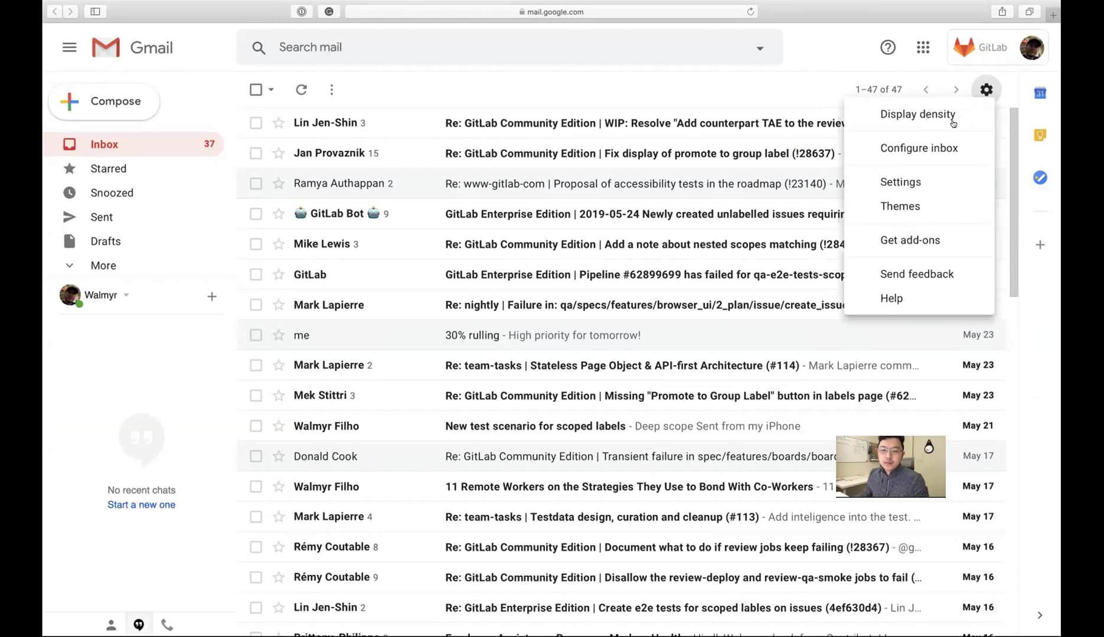
click(898, 182)
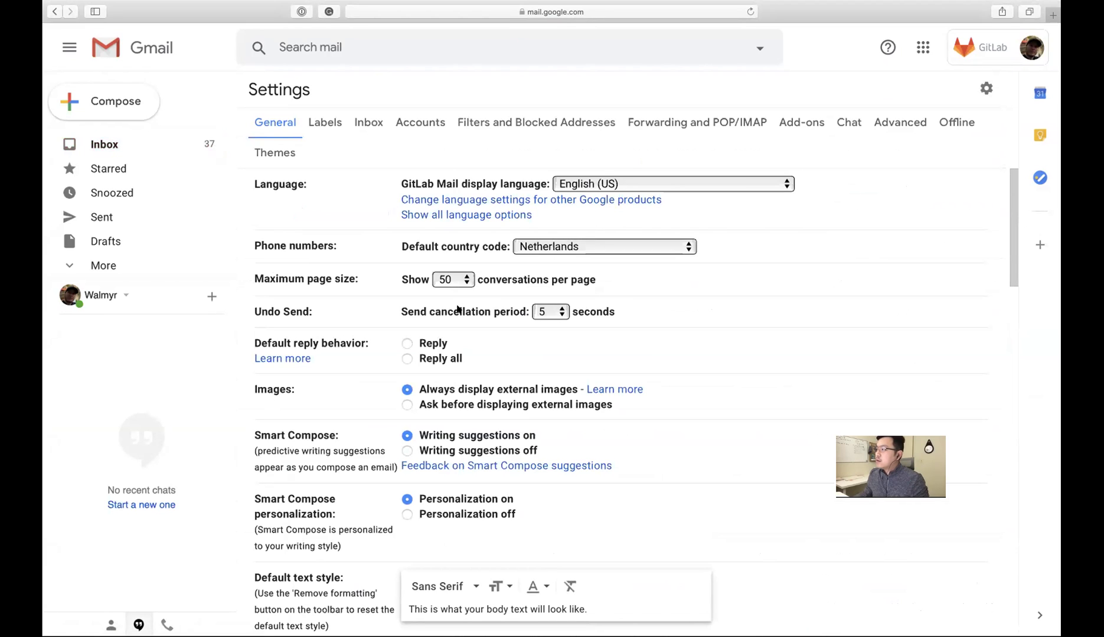
Step: Show the Labels tab of Settings and start a new label
click(324, 123)
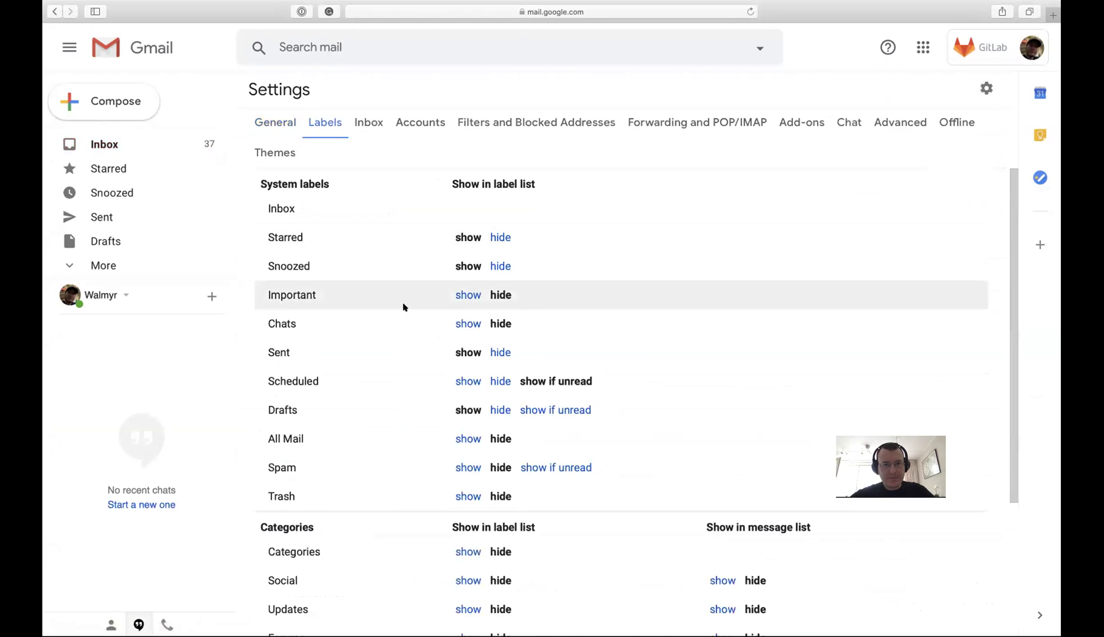
scroll(413, 347, down, 4)
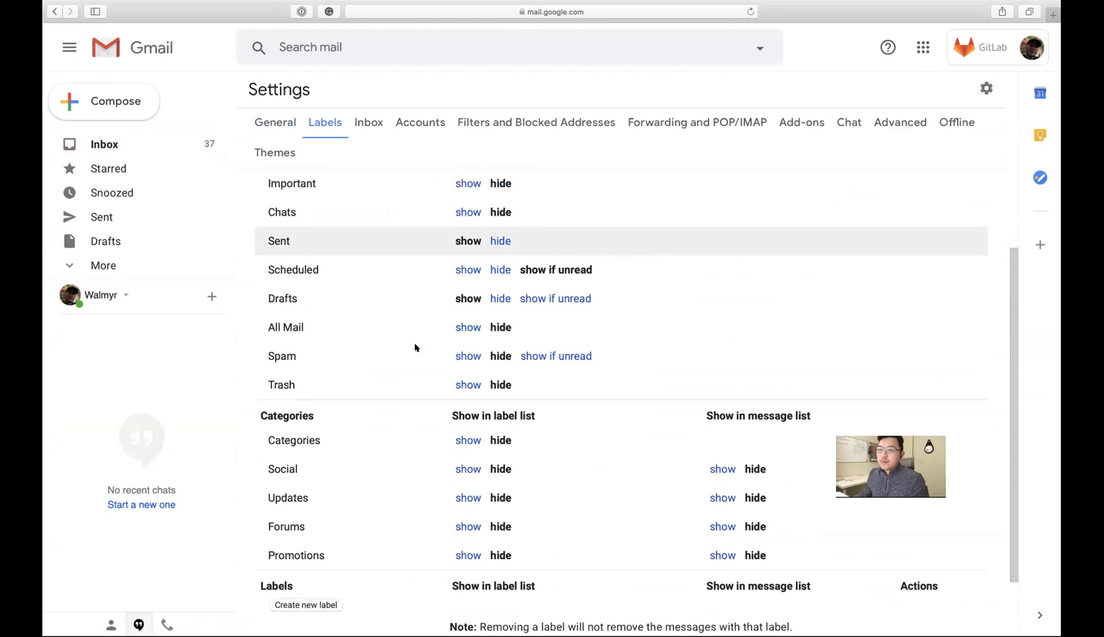
scroll(415, 348, down, 3)
scroll(415, 348, up, 7)
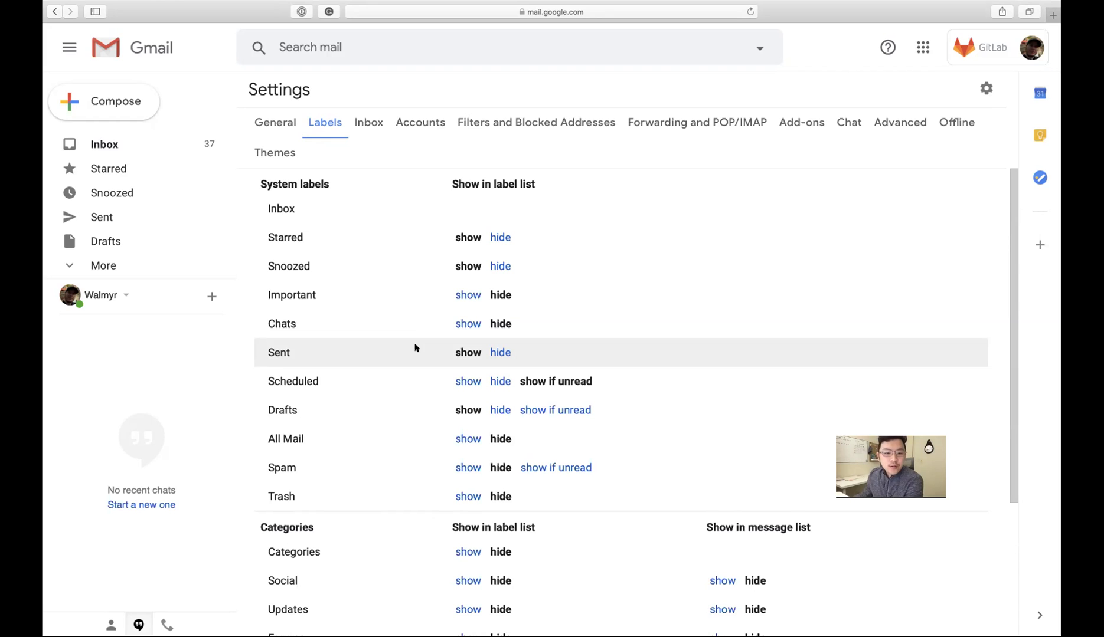
scroll(415, 348, down, 1)
scroll(415, 348, up, 1)
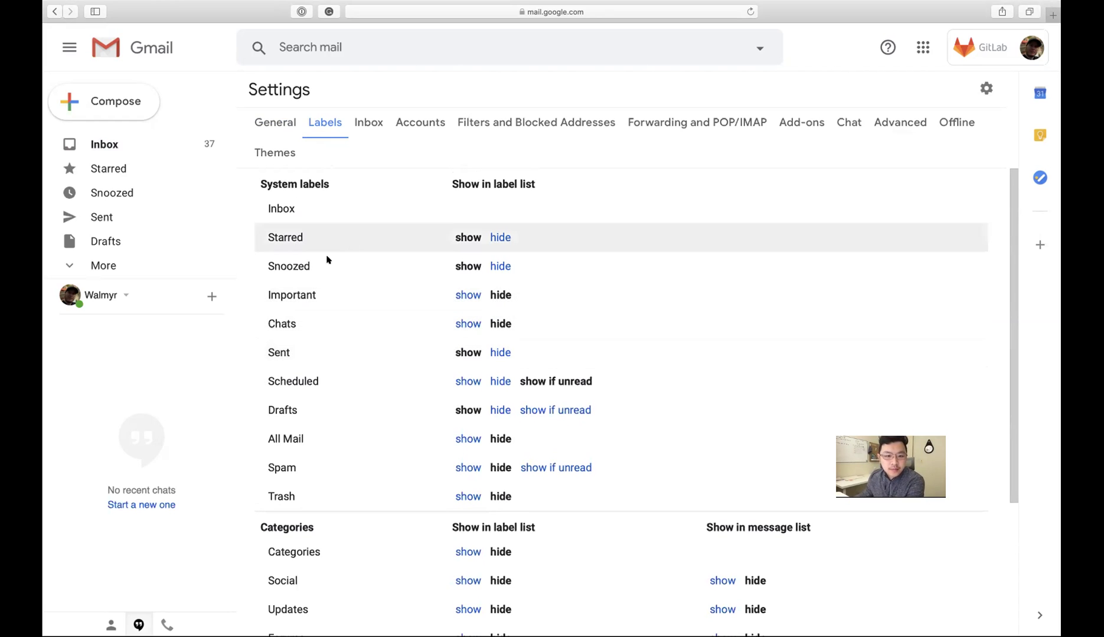
scroll(323, 383, down, 5)
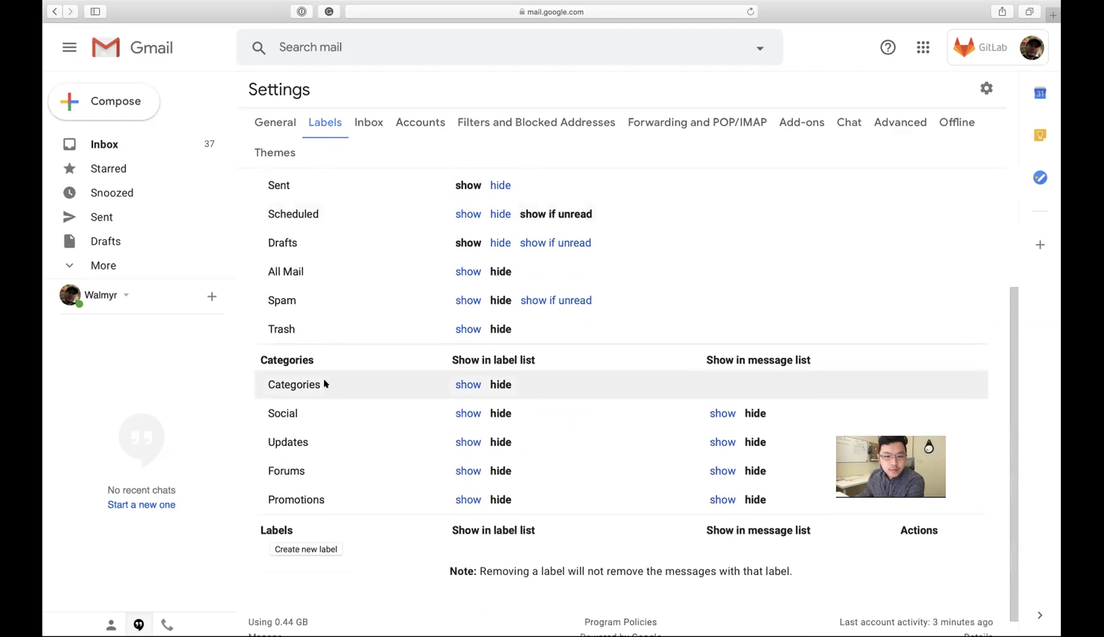
click(283, 528)
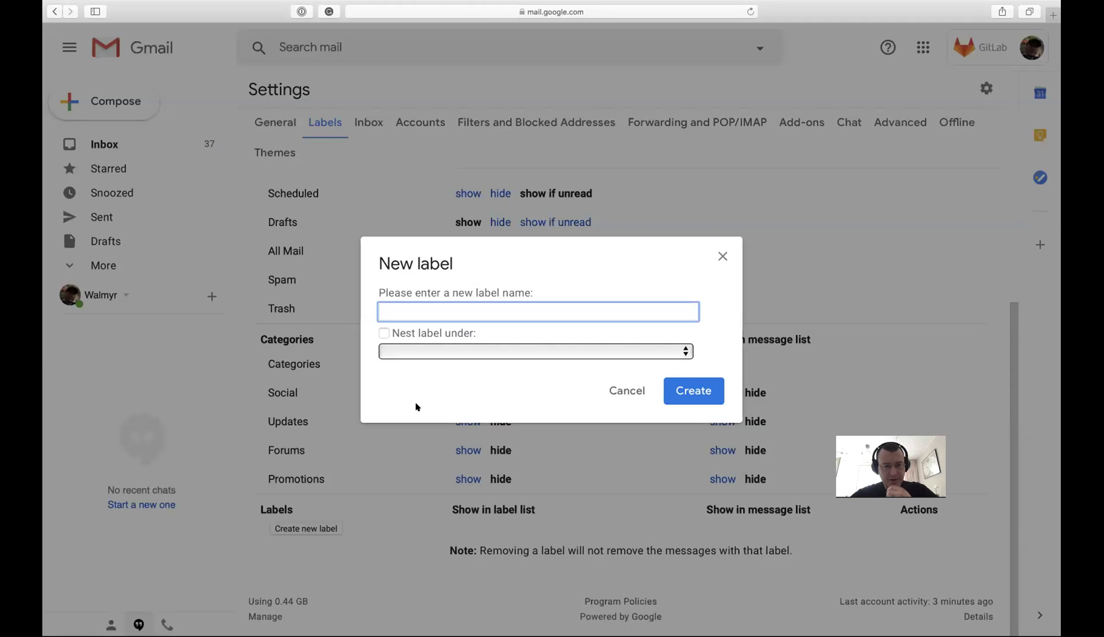
Step: Create a label named 'GitLab' with no parent label
text(GitLa)
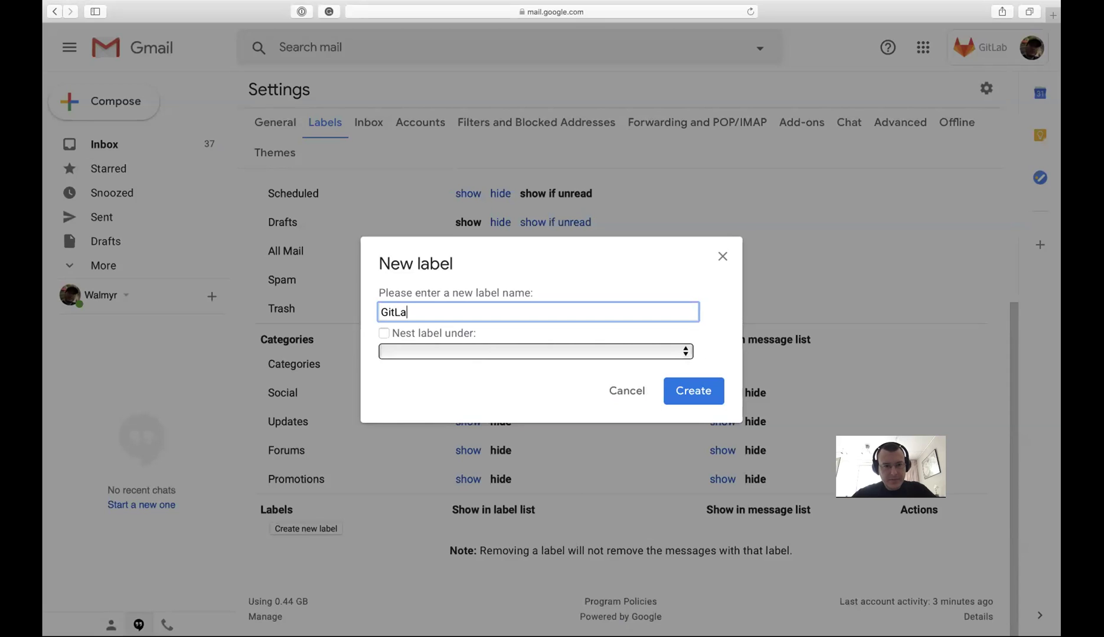
text(b)
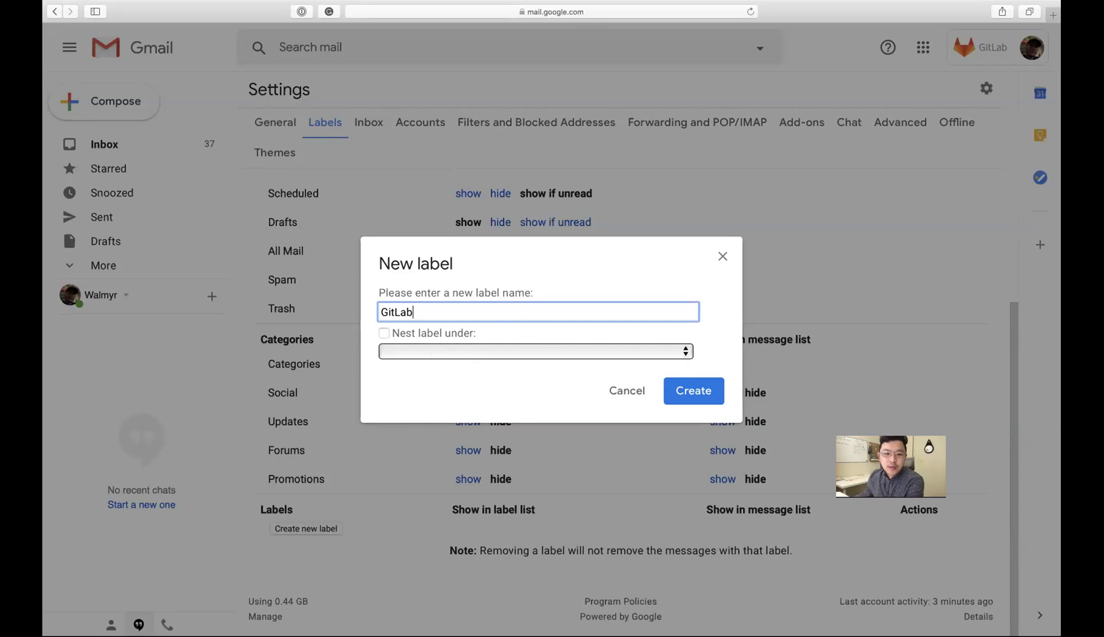
click(417, 350)
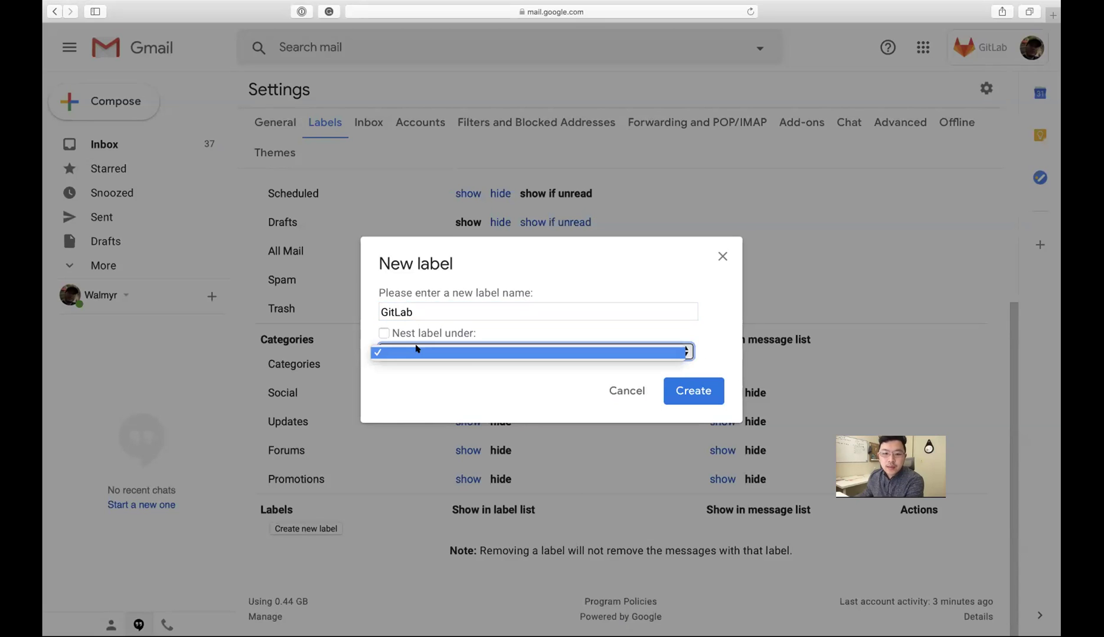
click(417, 352)
click(693, 391)
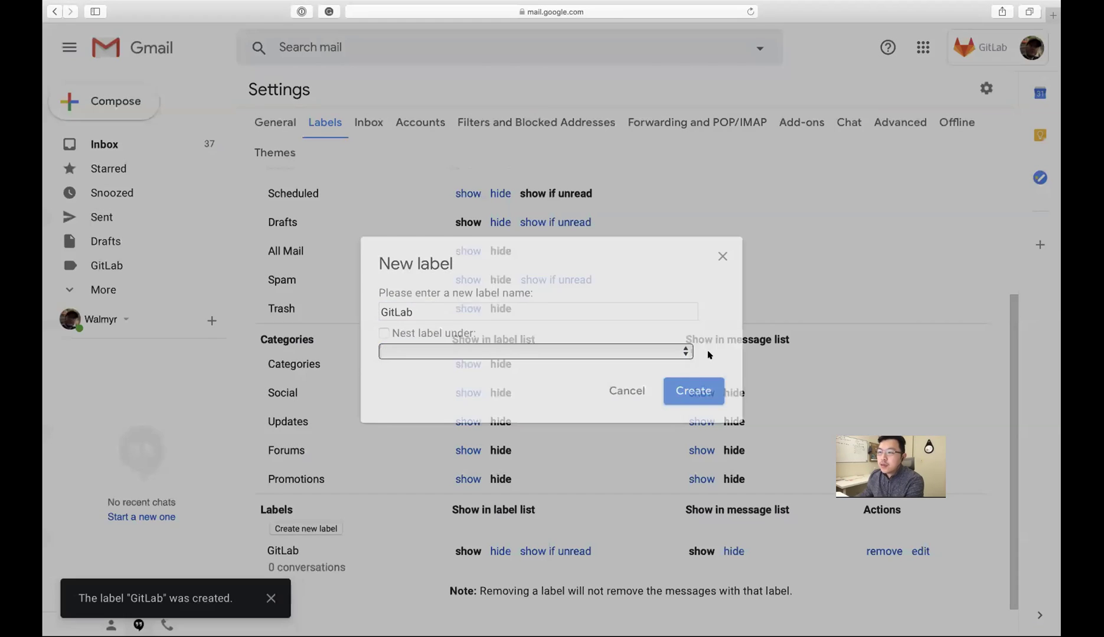
scroll(389, 518, down, 2)
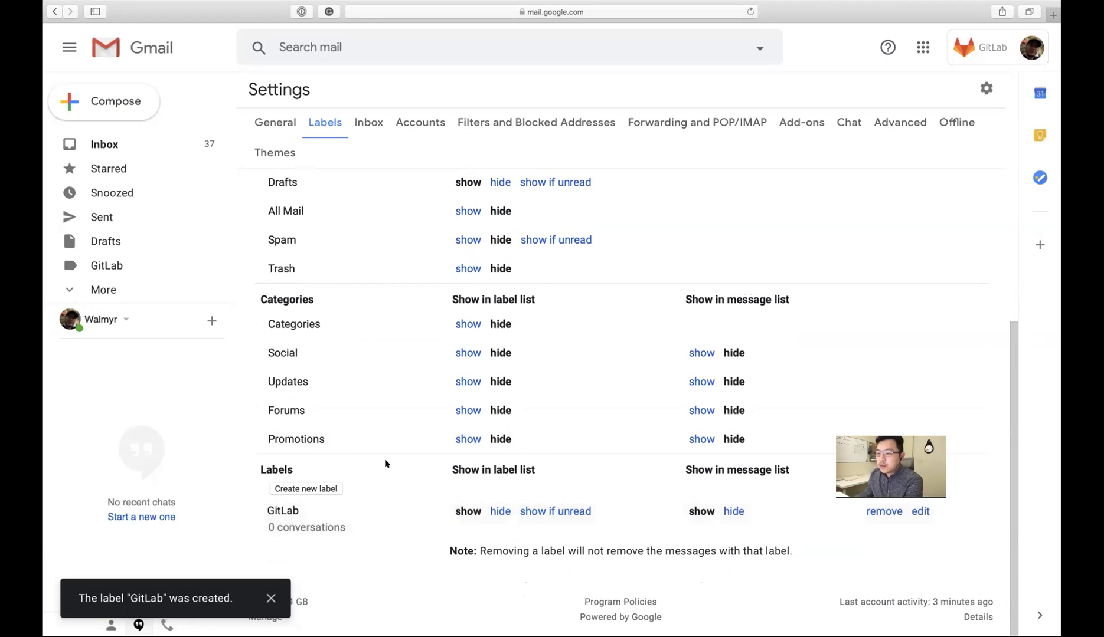
scroll(398, 426, up, 5)
scroll(397, 426, down, 3)
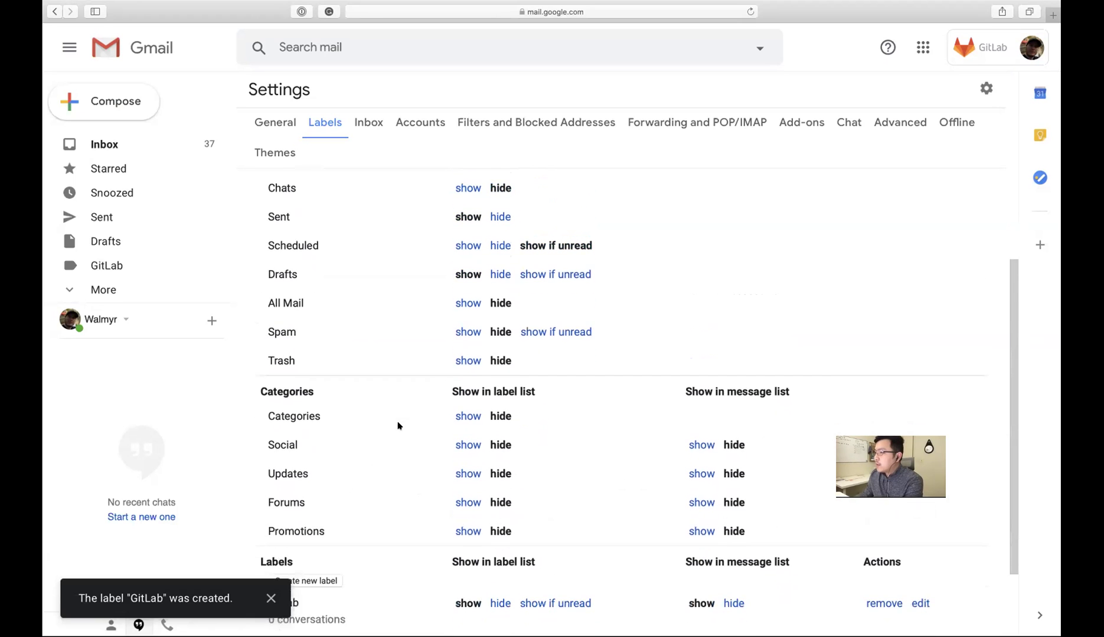
Step: Switch Settings to the Filters and Blocked Addresses tab and focus the mail search box
scroll(398, 426, up, 1)
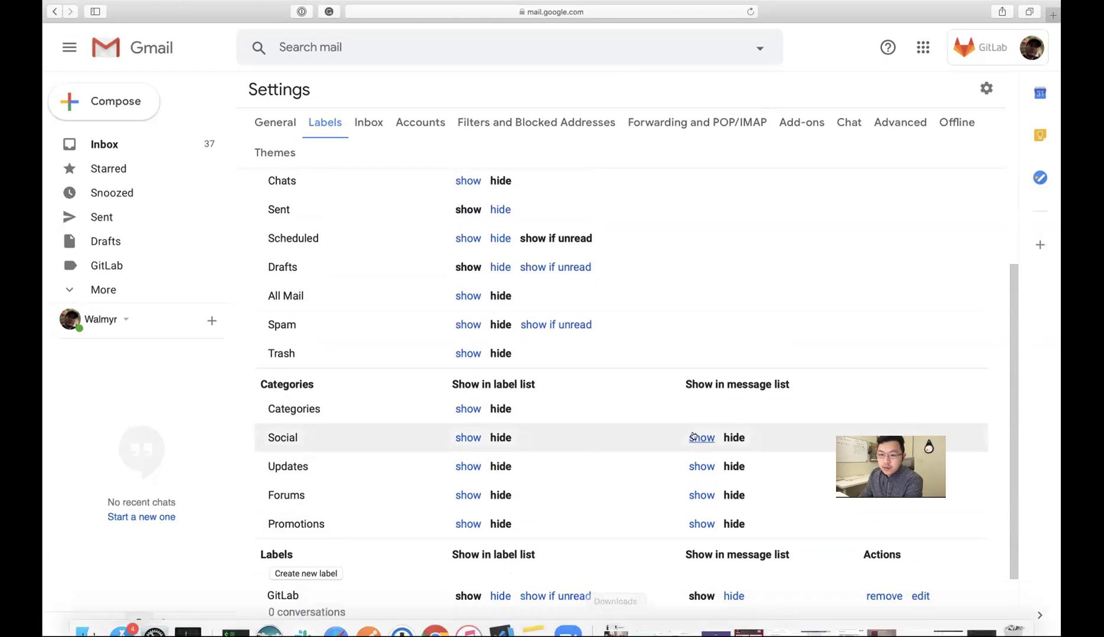
mouse_move(755, 4)
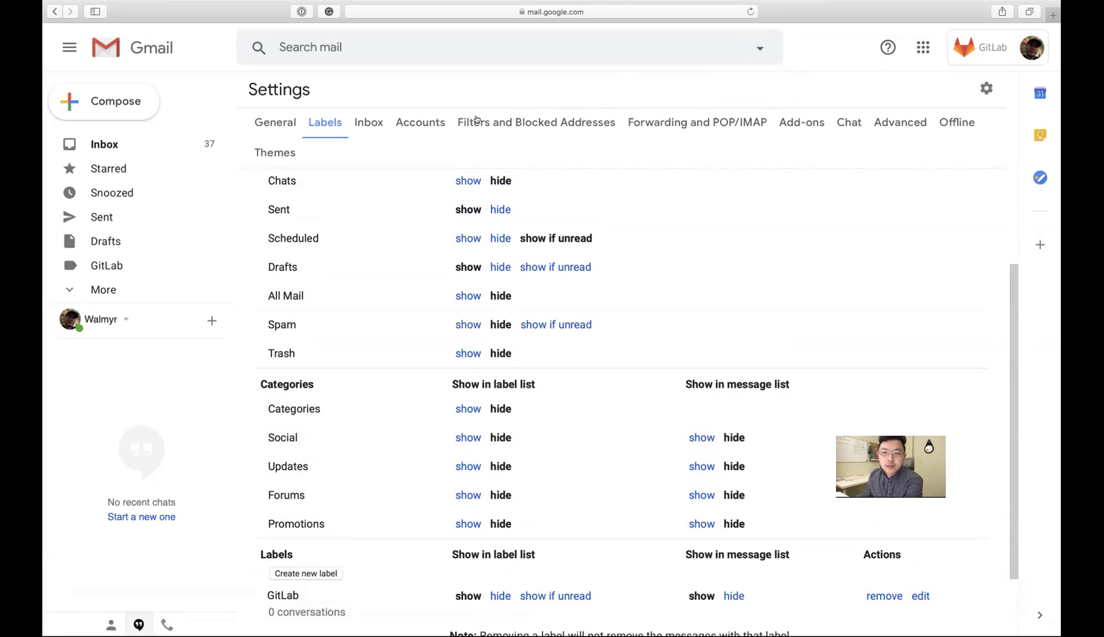
click(512, 123)
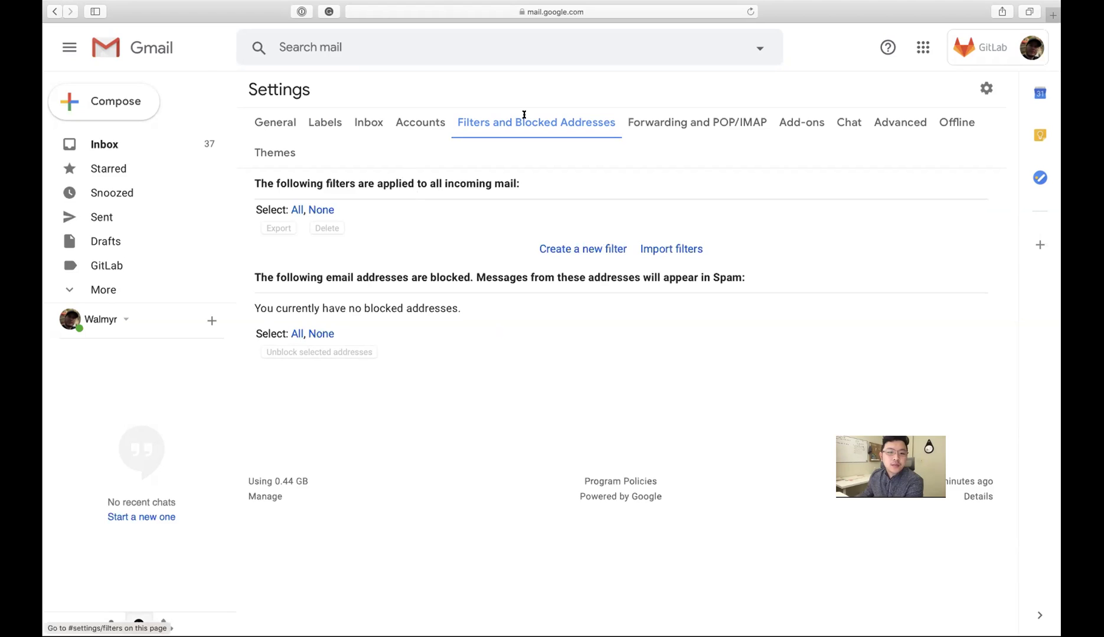
click(368, 62)
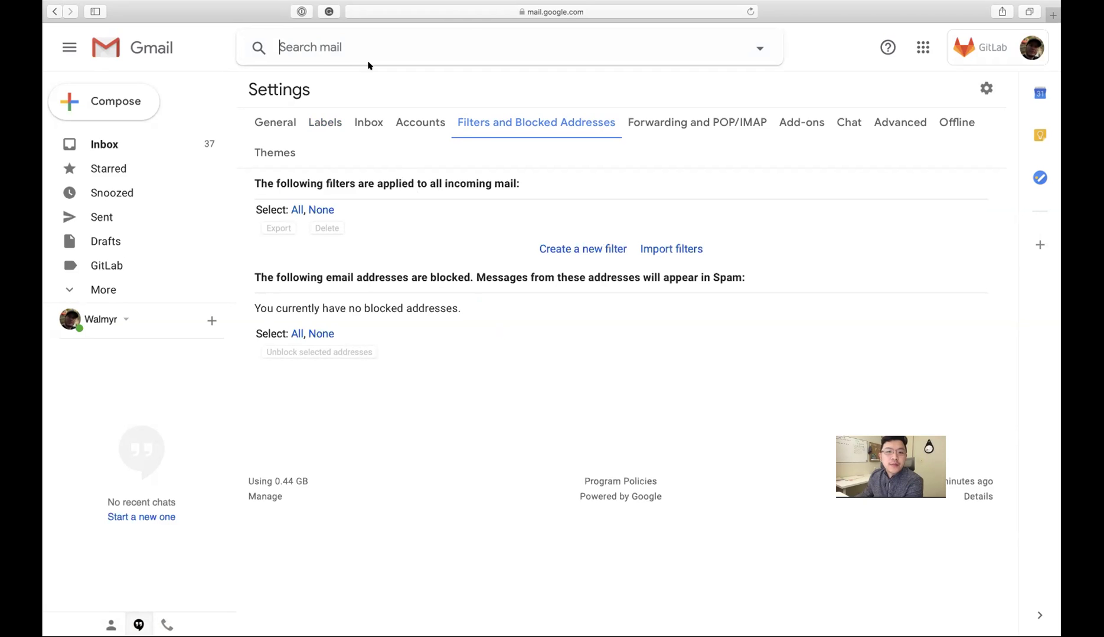
key(super+v)
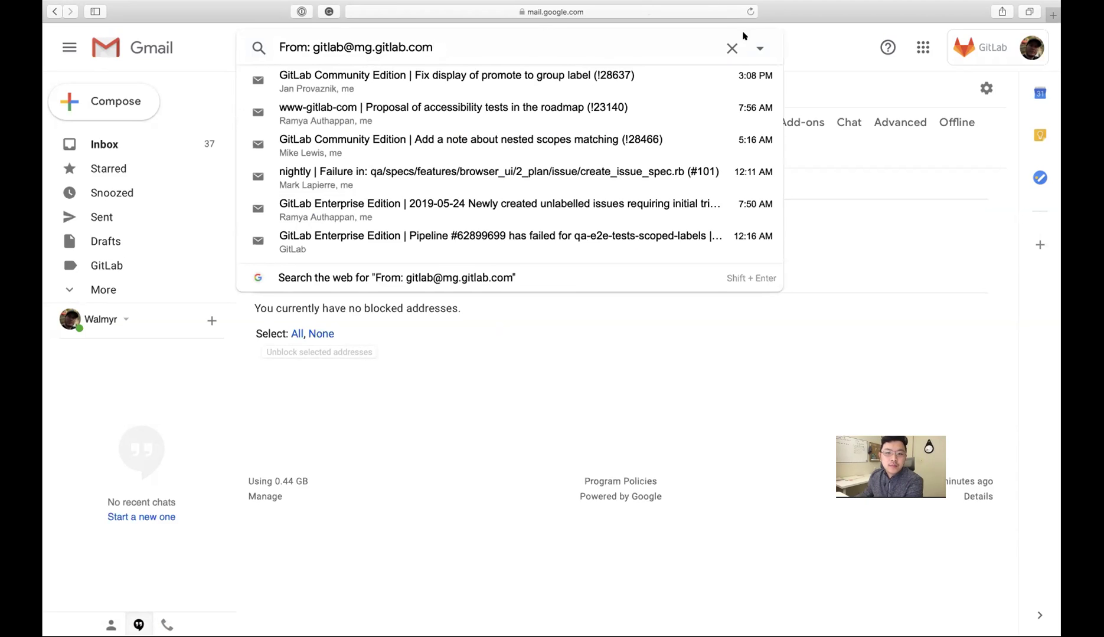
click(759, 47)
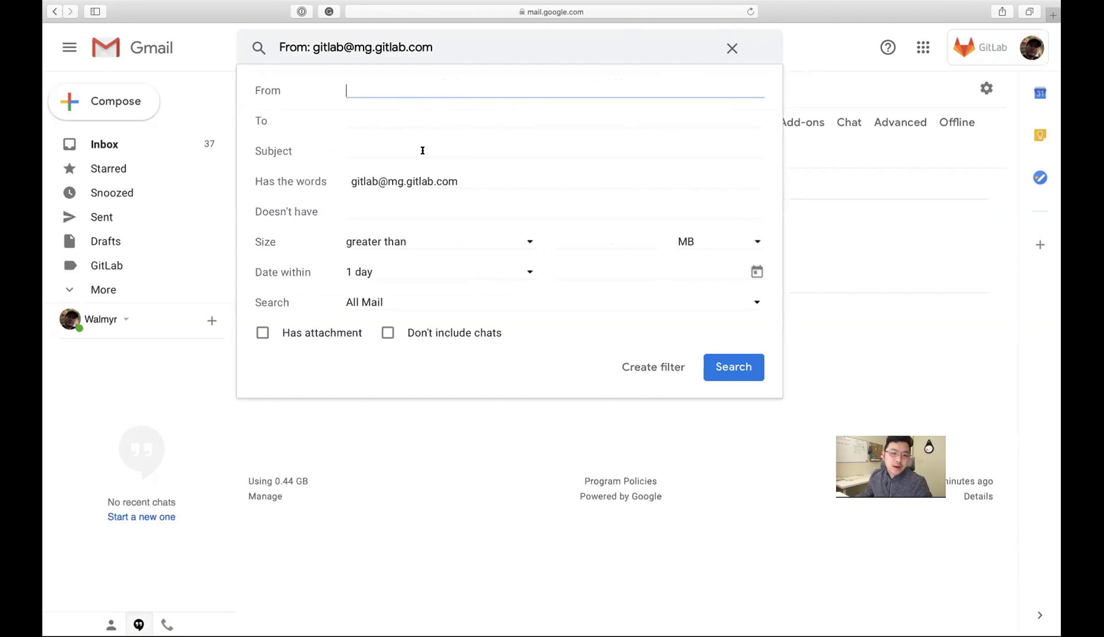
key(super+v)
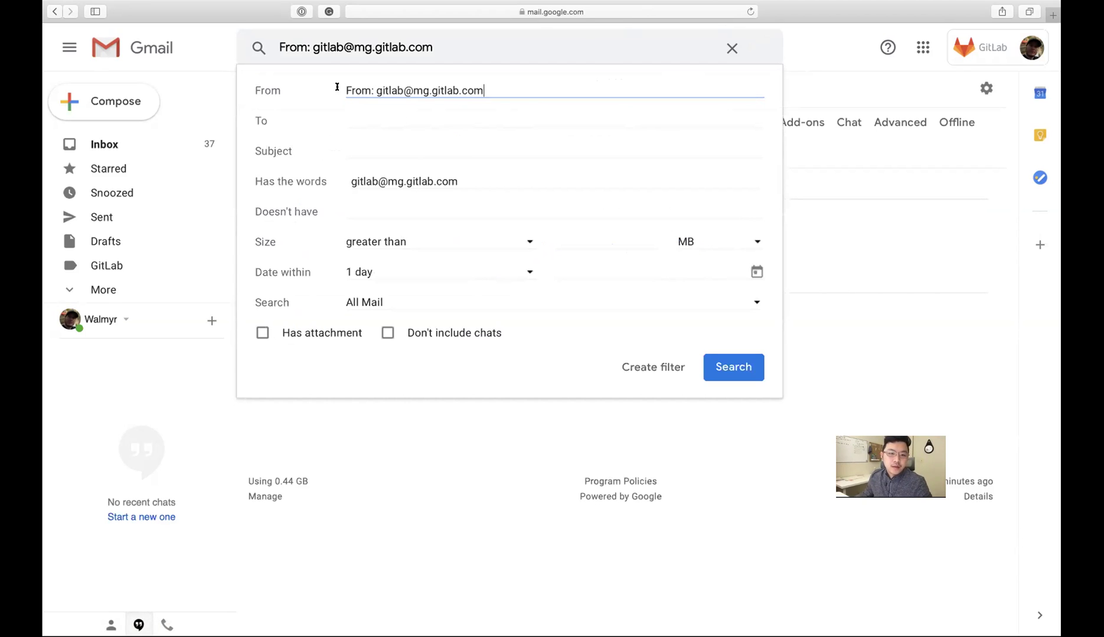
drag(376, 90, 309, 87)
key(BackSpace)
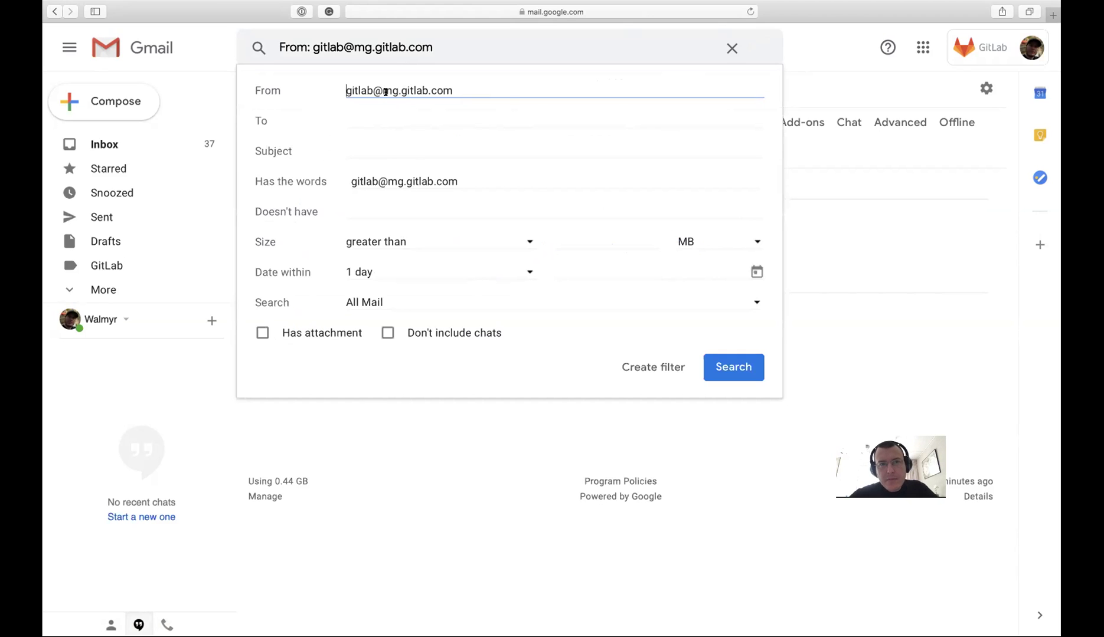
click(387, 172)
key(super+a)
key(BackSpace)
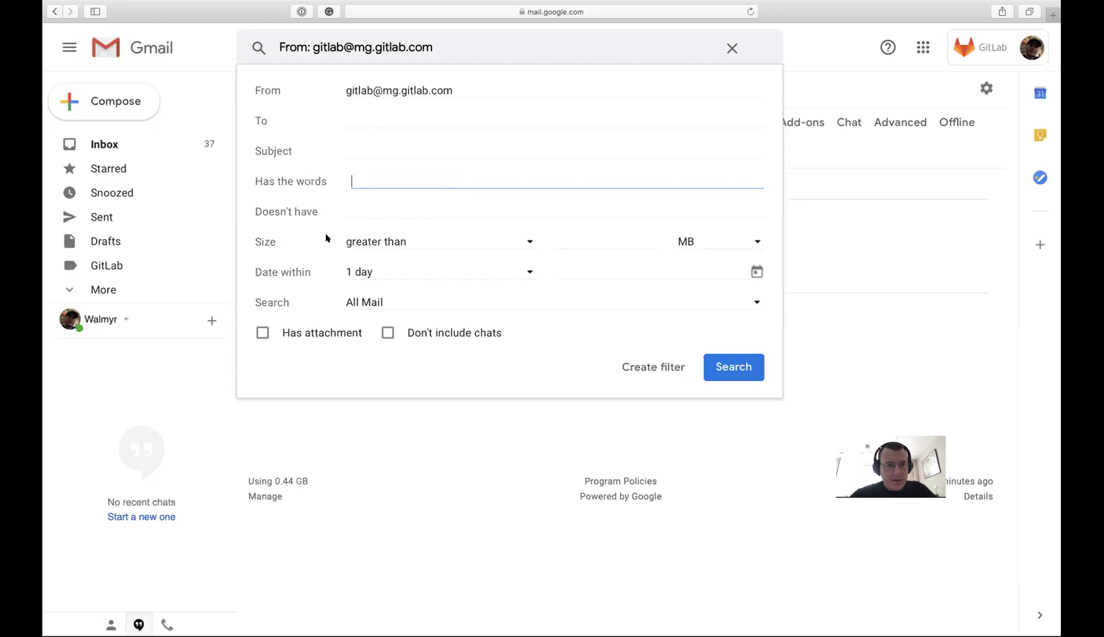
click(759, 358)
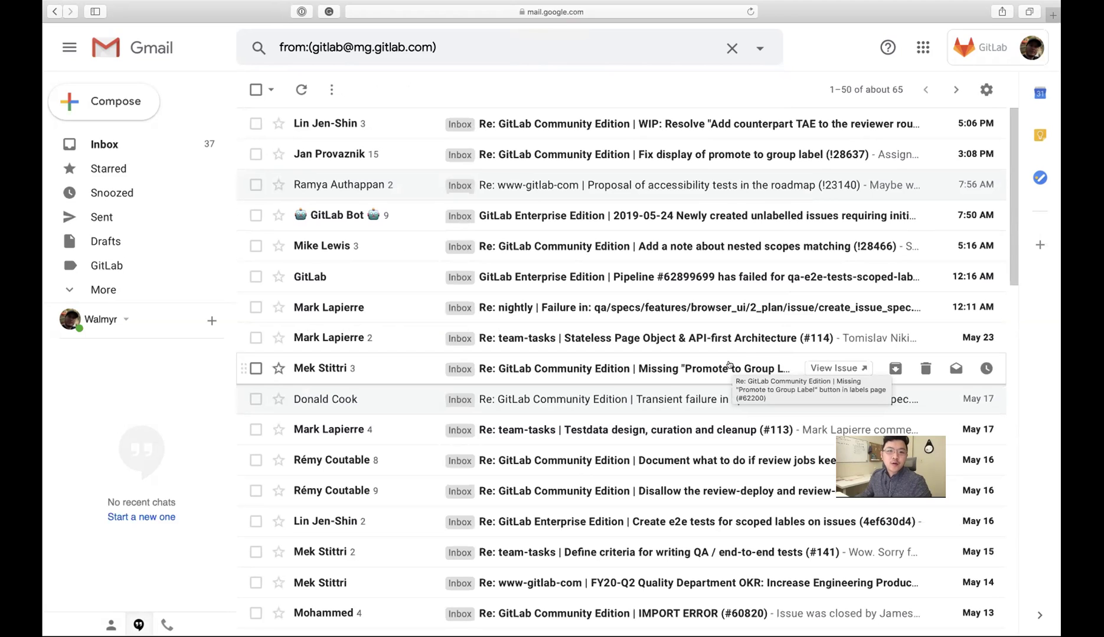
click(760, 49)
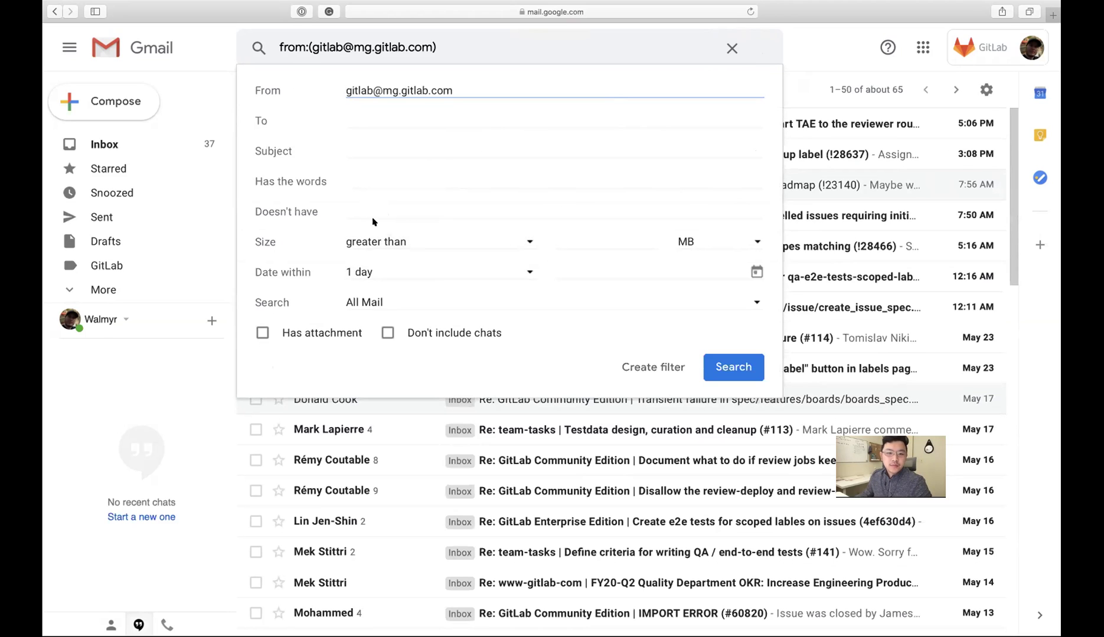
Step: Create a filter from this search that applies the GitLab label
click(641, 366)
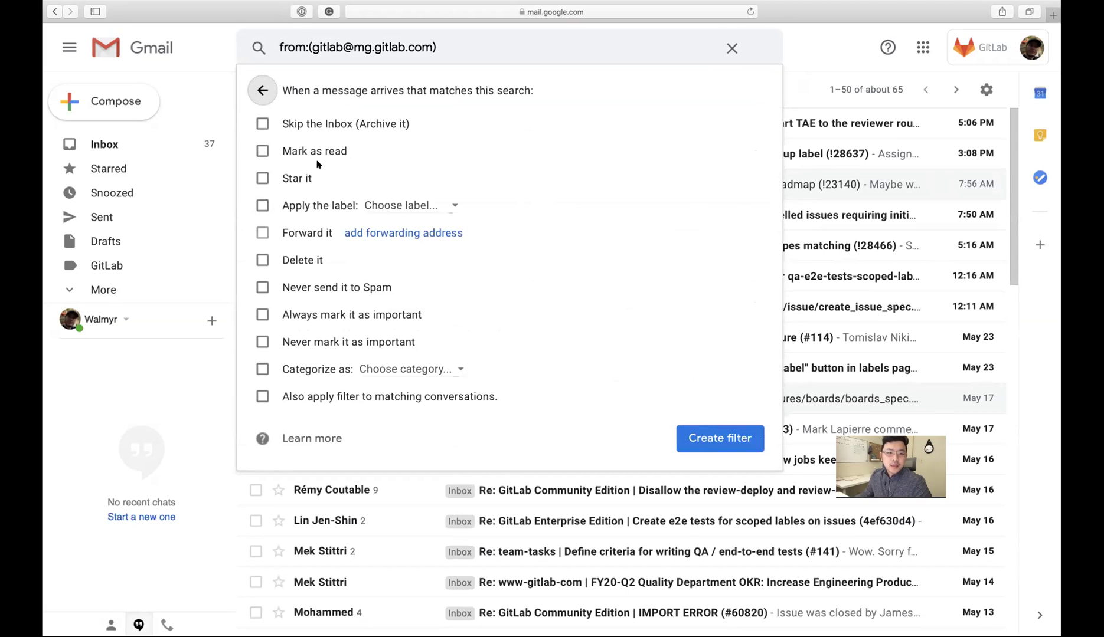
click(263, 206)
click(389, 204)
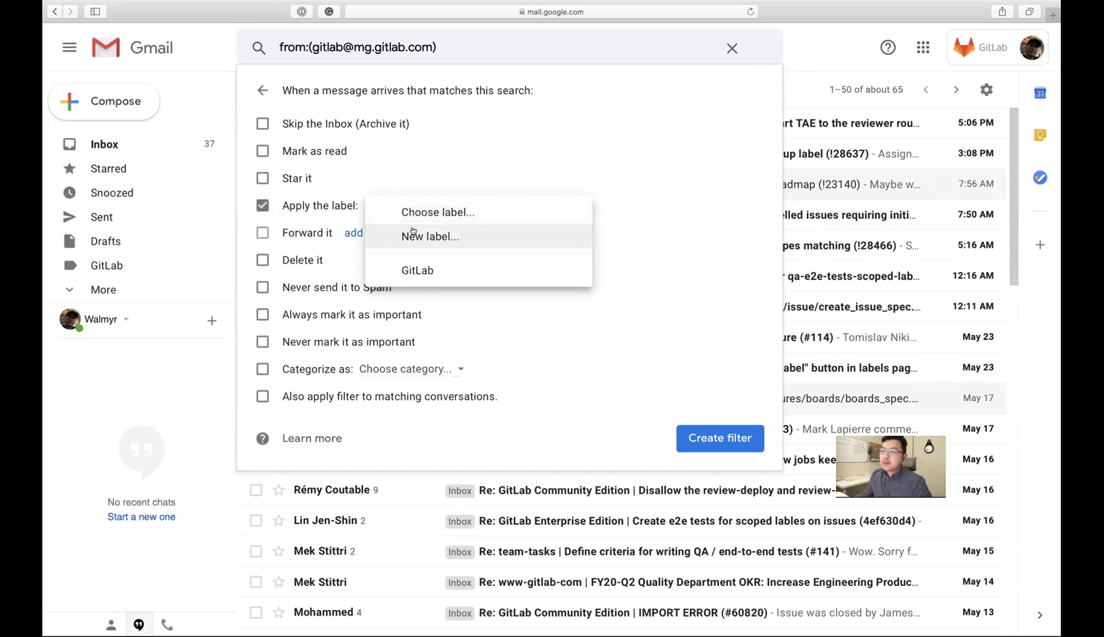
click(412, 270)
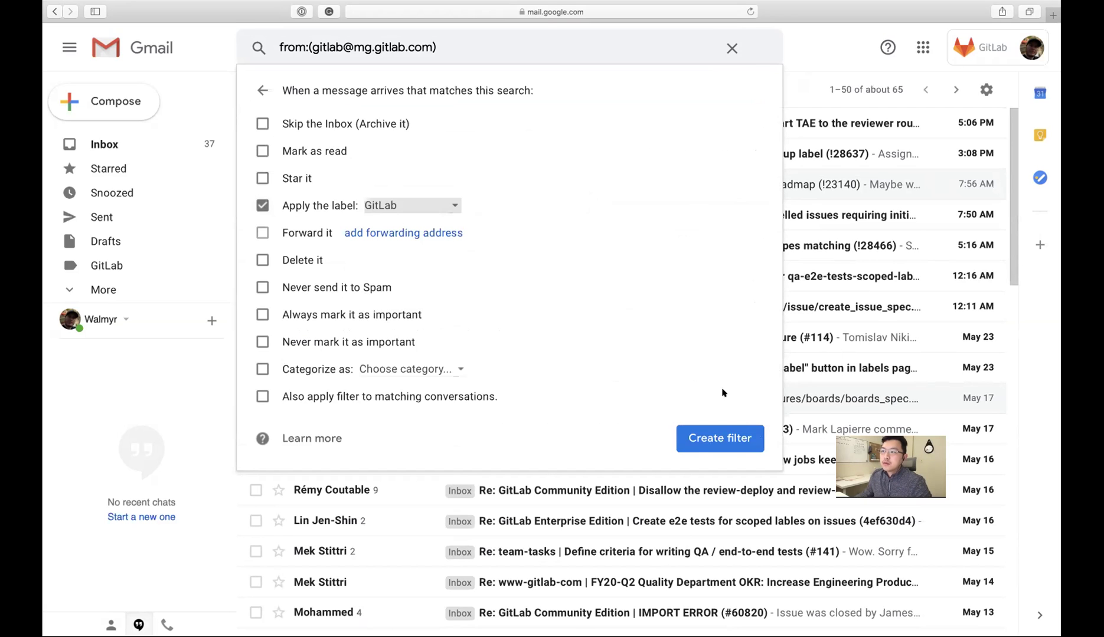
click(707, 438)
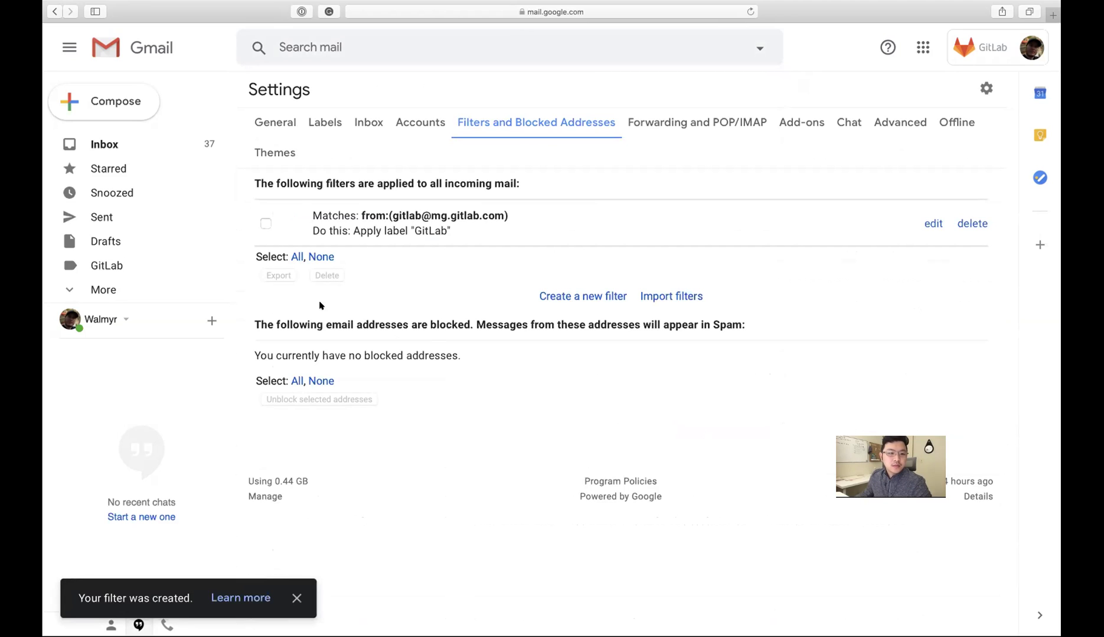
click(159, 149)
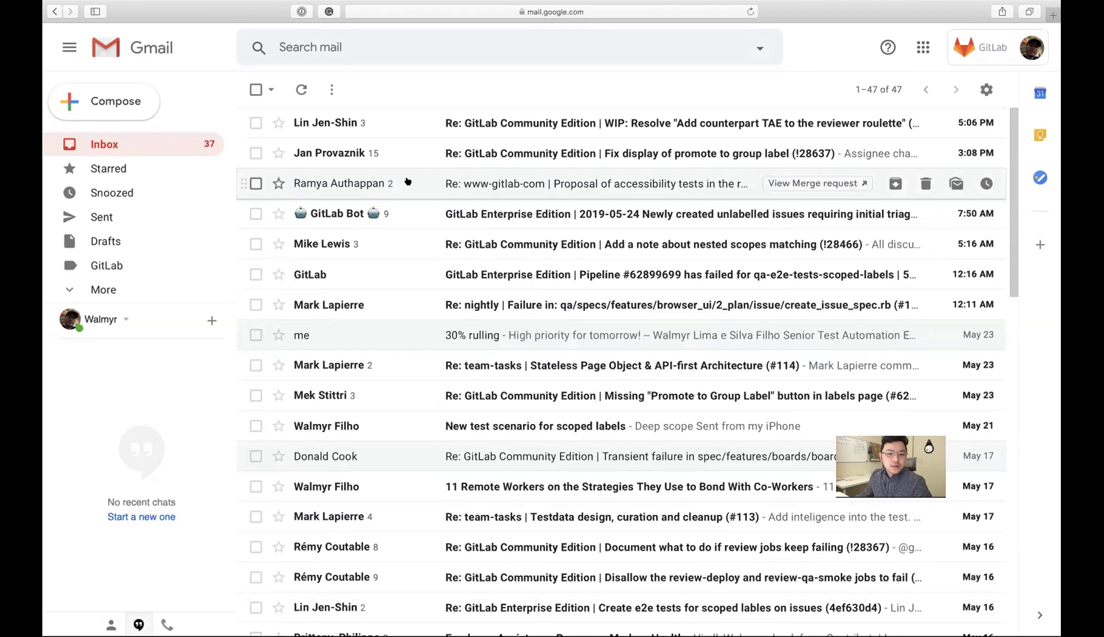
scroll(381, 353, down, 15)
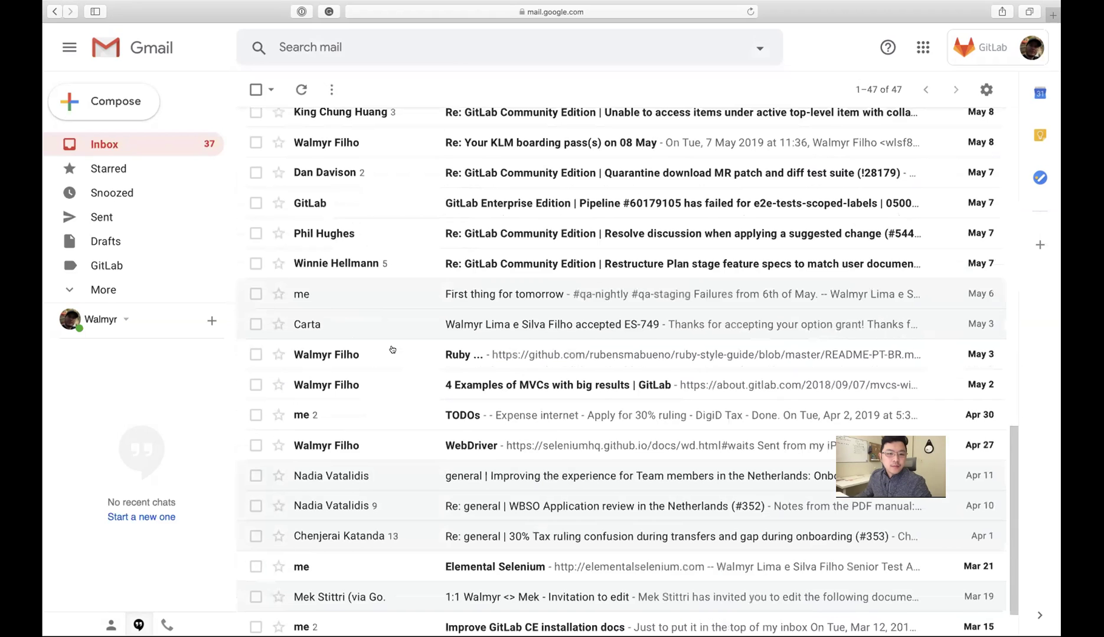
scroll(392, 349, up, 15)
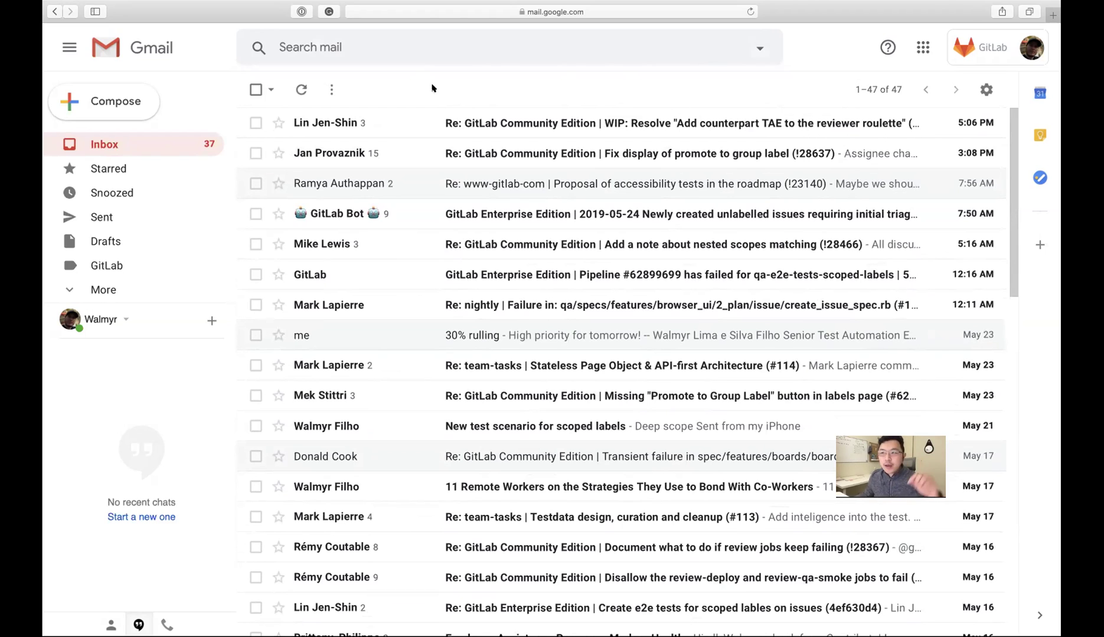
click(923, 47)
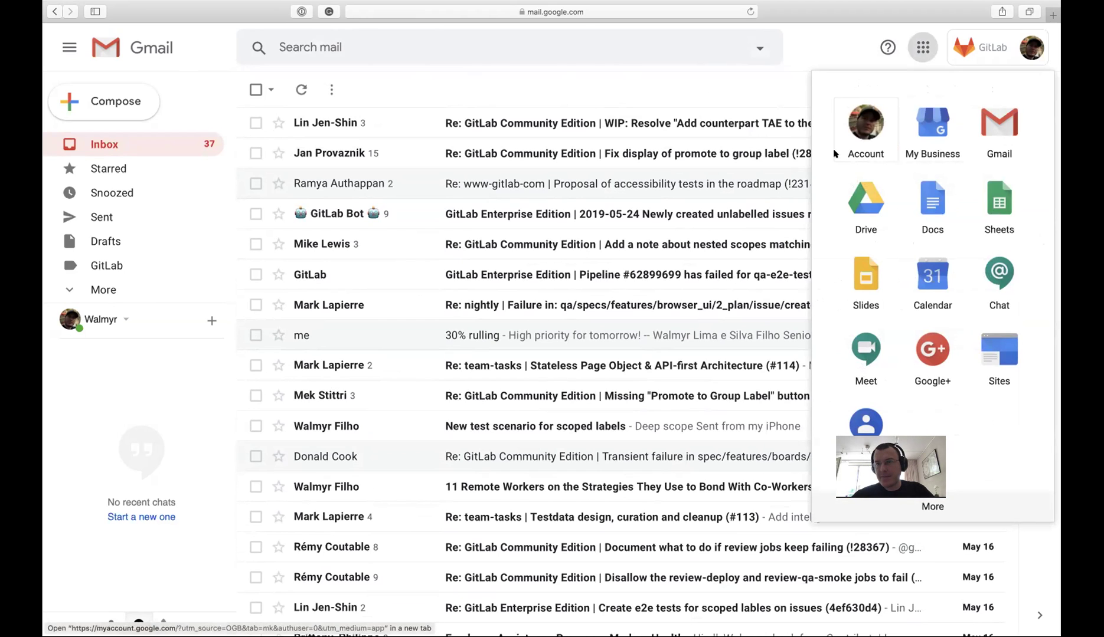
click(922, 51)
click(986, 89)
click(895, 180)
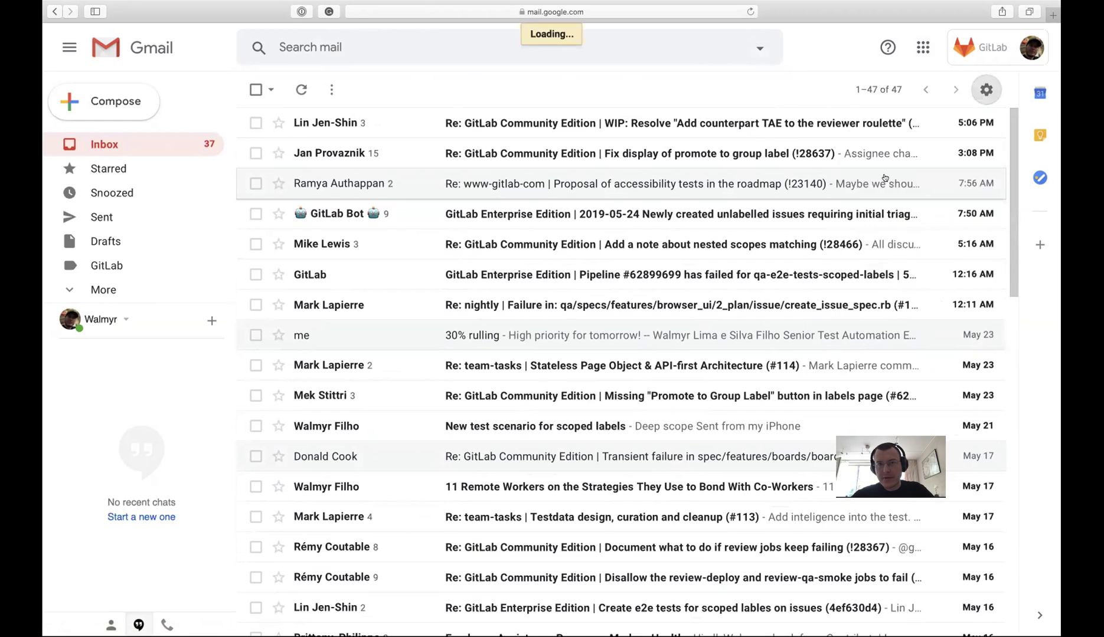
click(485, 122)
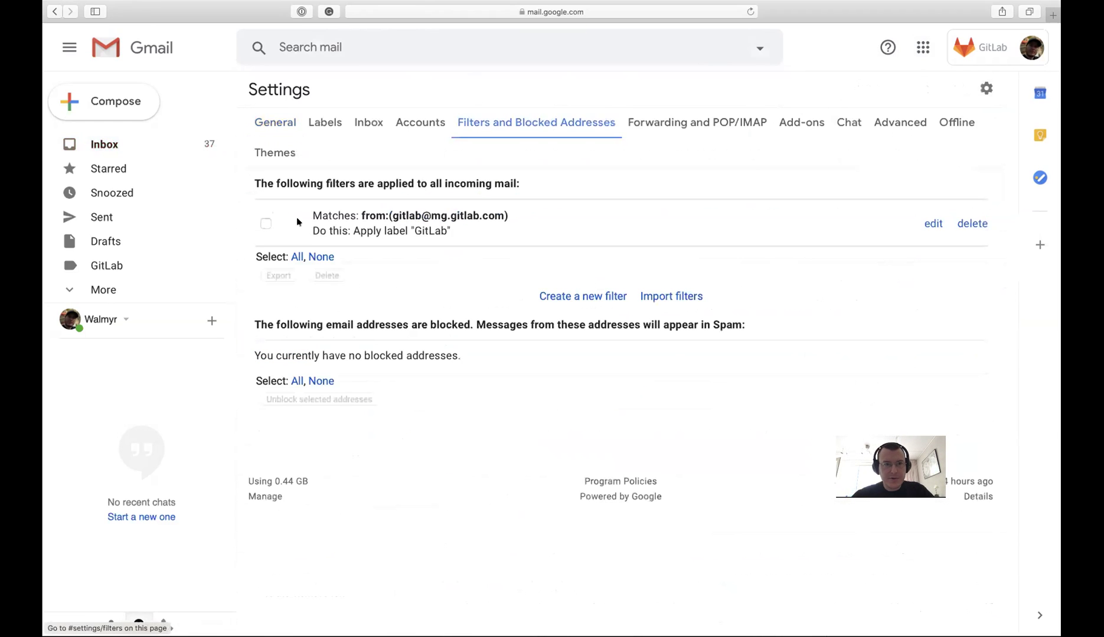
Step: Edit the GitLab filter to also label existing matching conversations, then return to the inbox
click(932, 222)
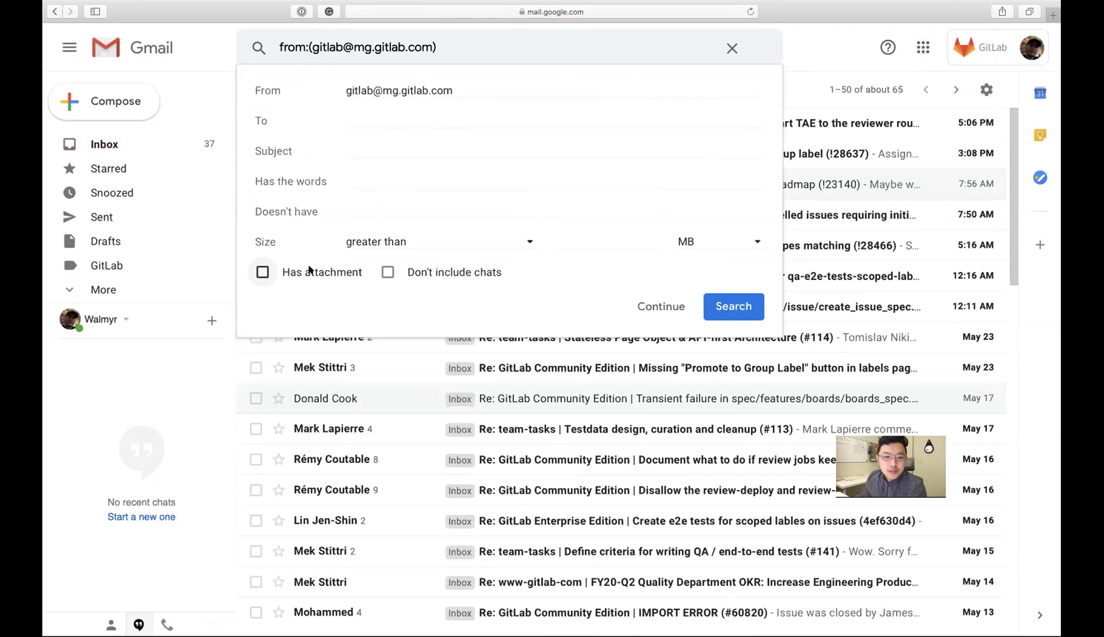
click(718, 300)
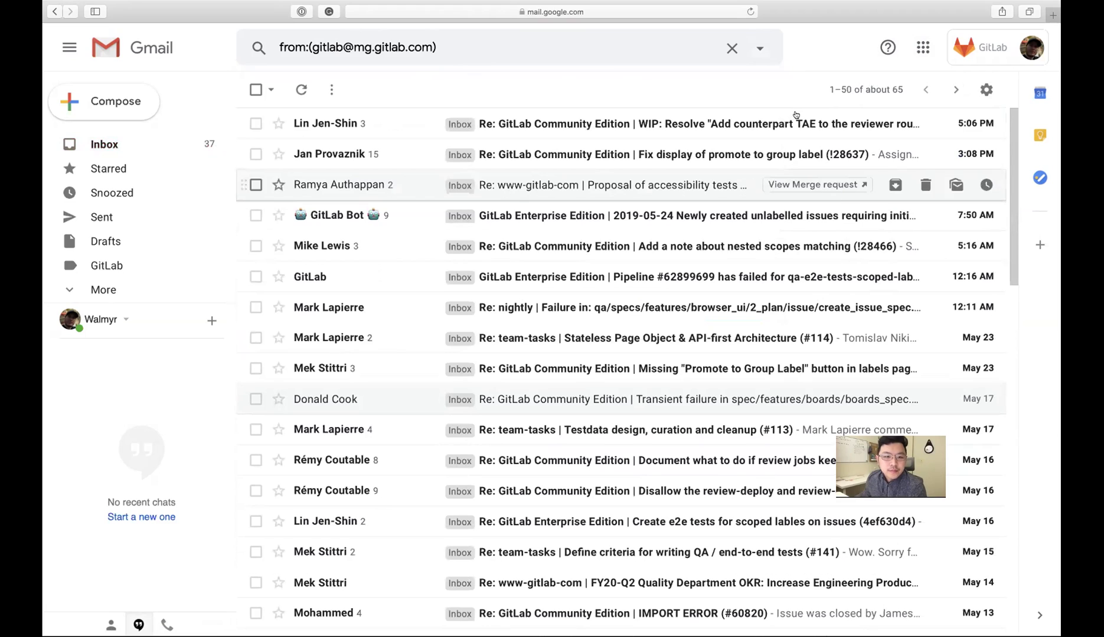
click(761, 49)
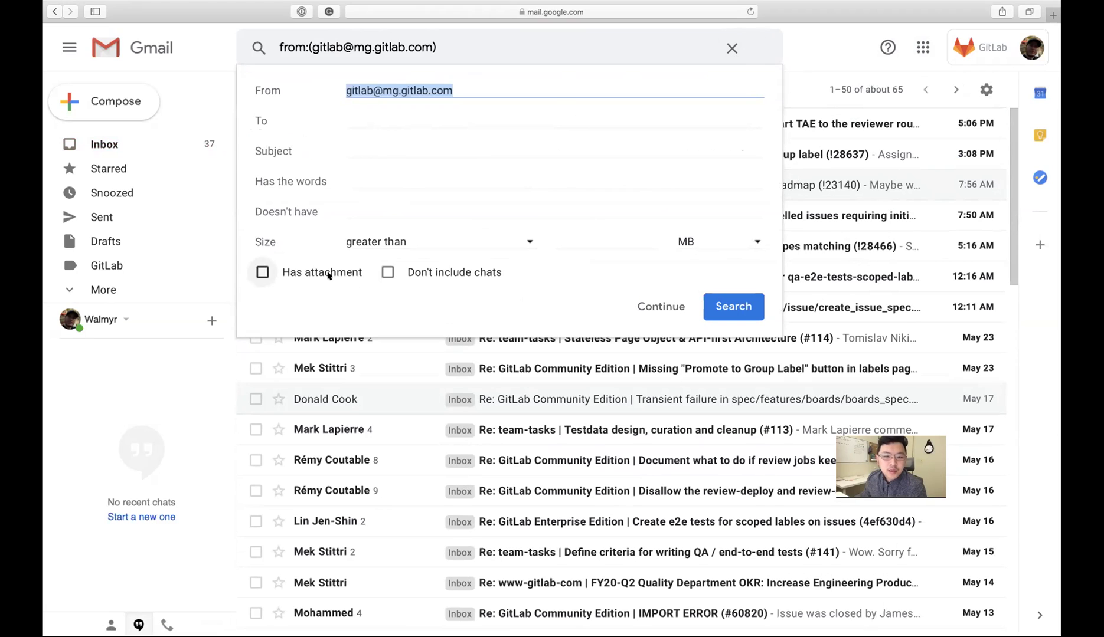
click(721, 303)
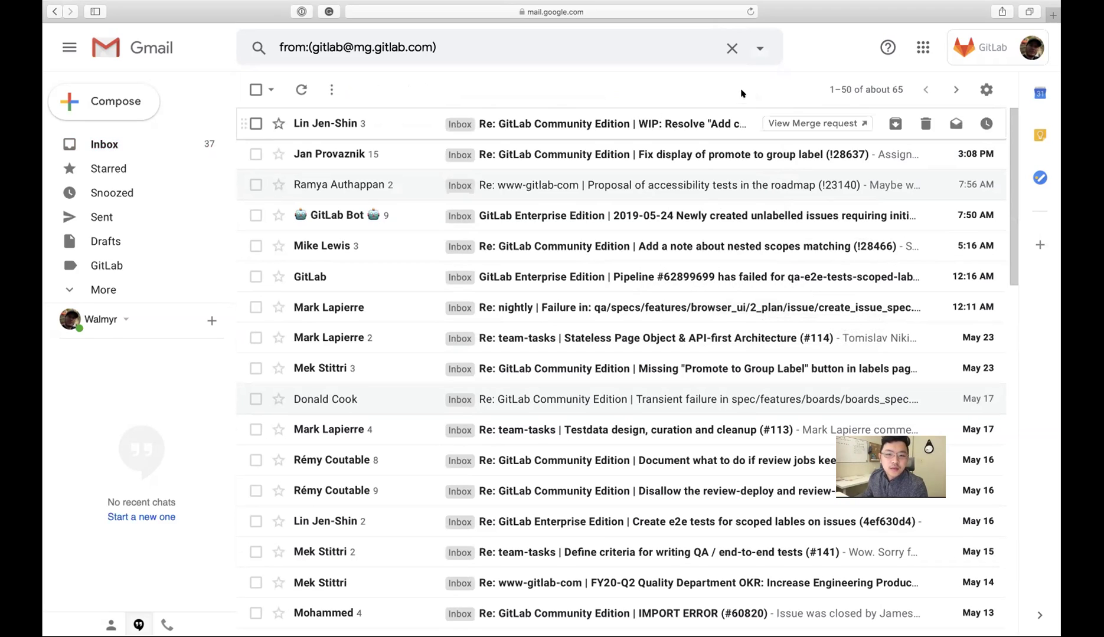
click(758, 50)
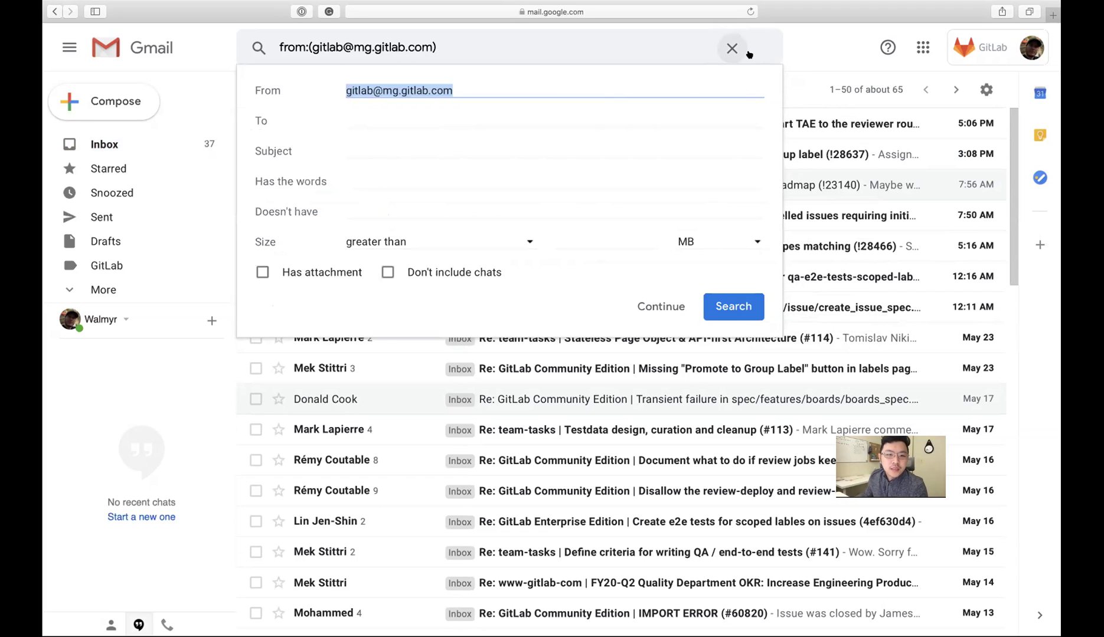
click(654, 308)
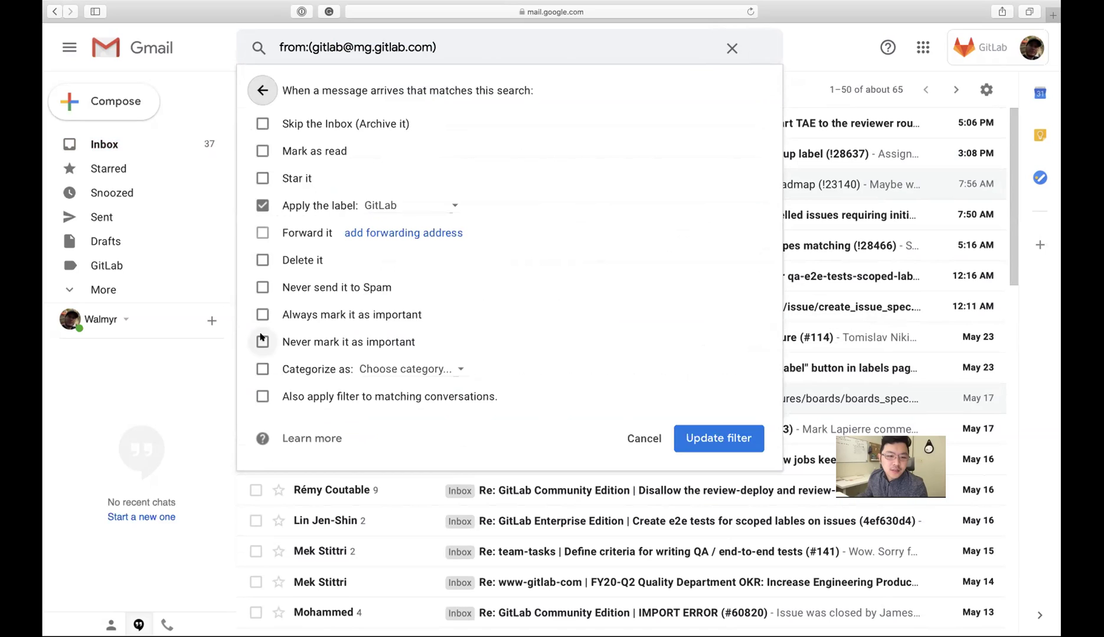
click(261, 397)
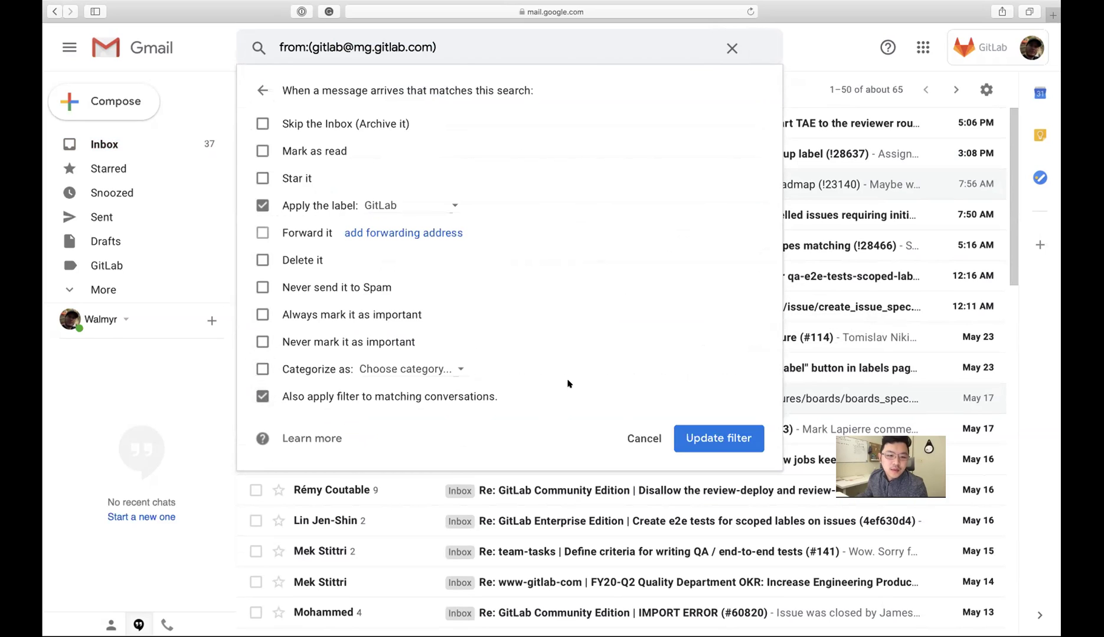
click(708, 437)
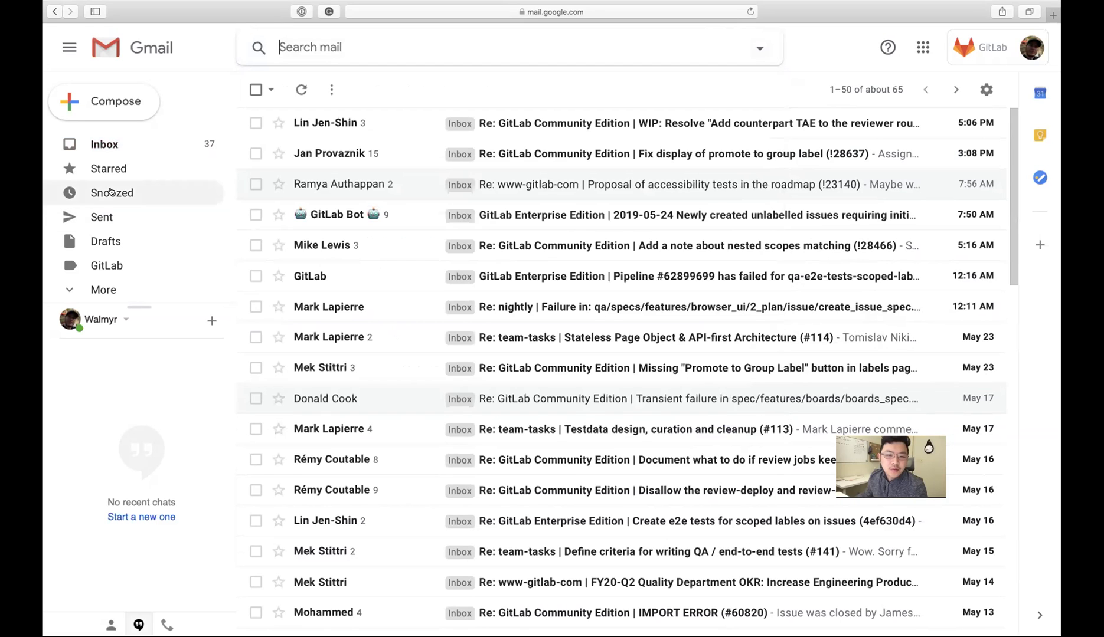
click(112, 143)
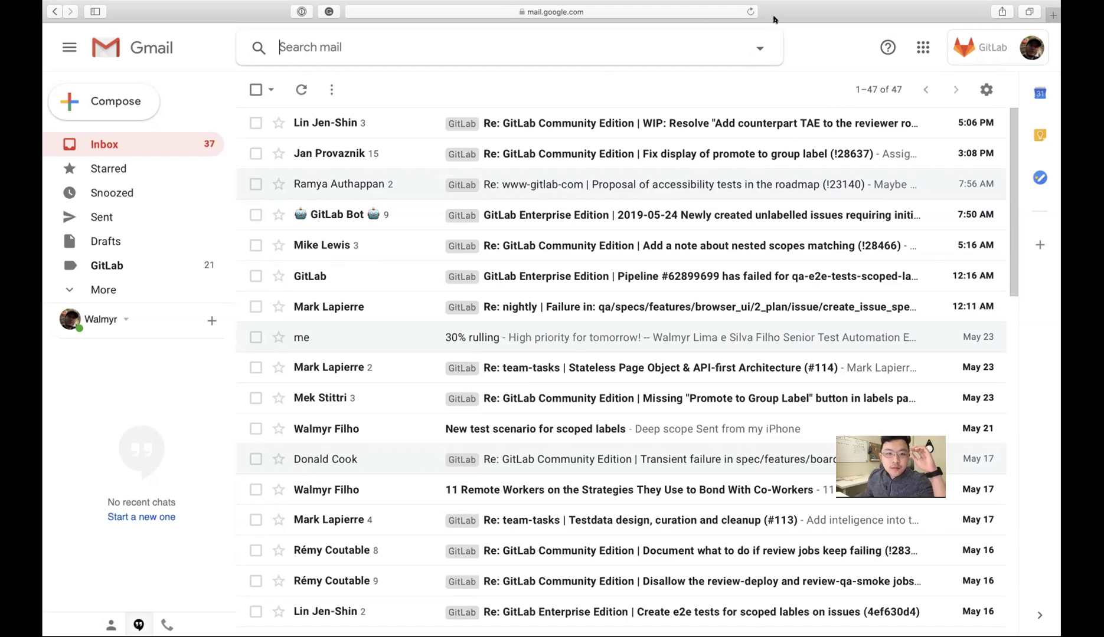
Step: Open advanced search and set the sender to gitlab.com
click(759, 49)
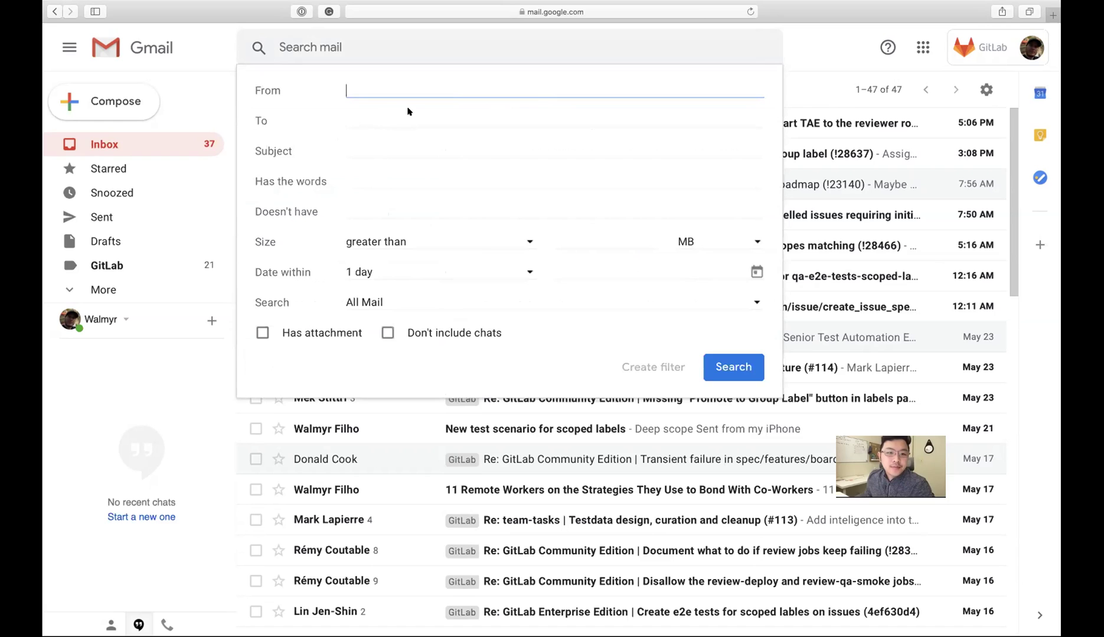
text(gitlab.com)
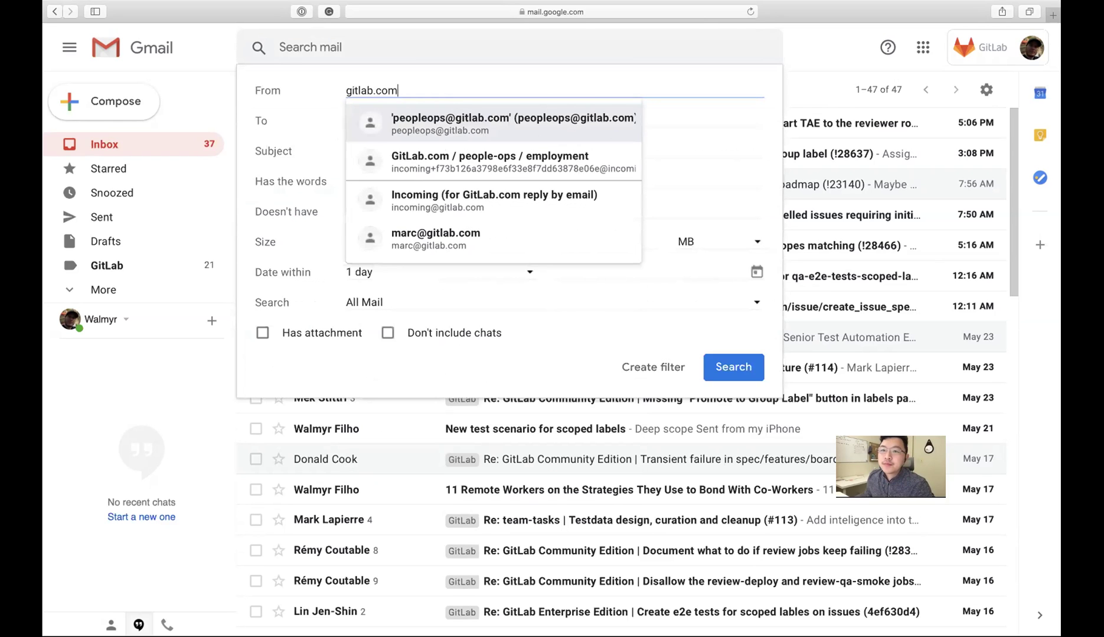
key(Return)
key(super+a)
text(git)
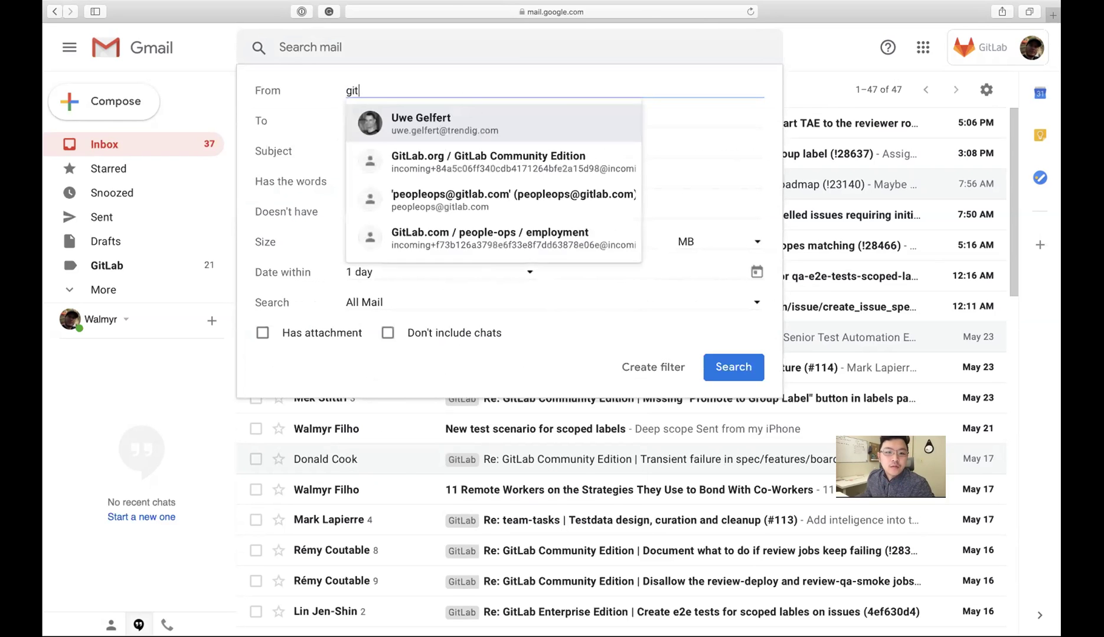
text(lab.com)
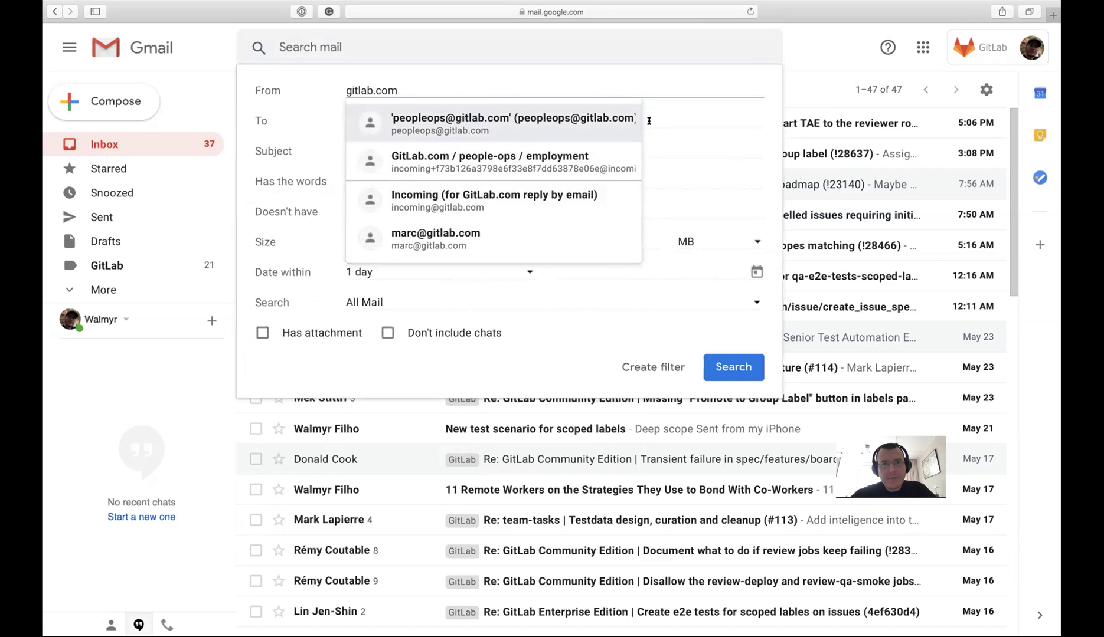
click(685, 138)
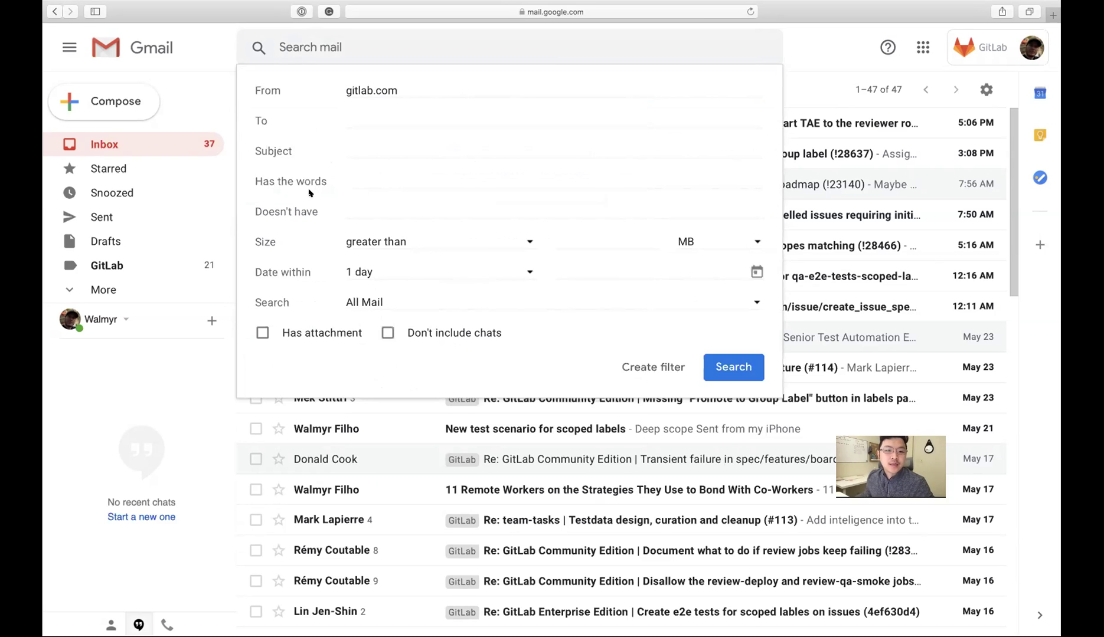
click(368, 174)
text(@)
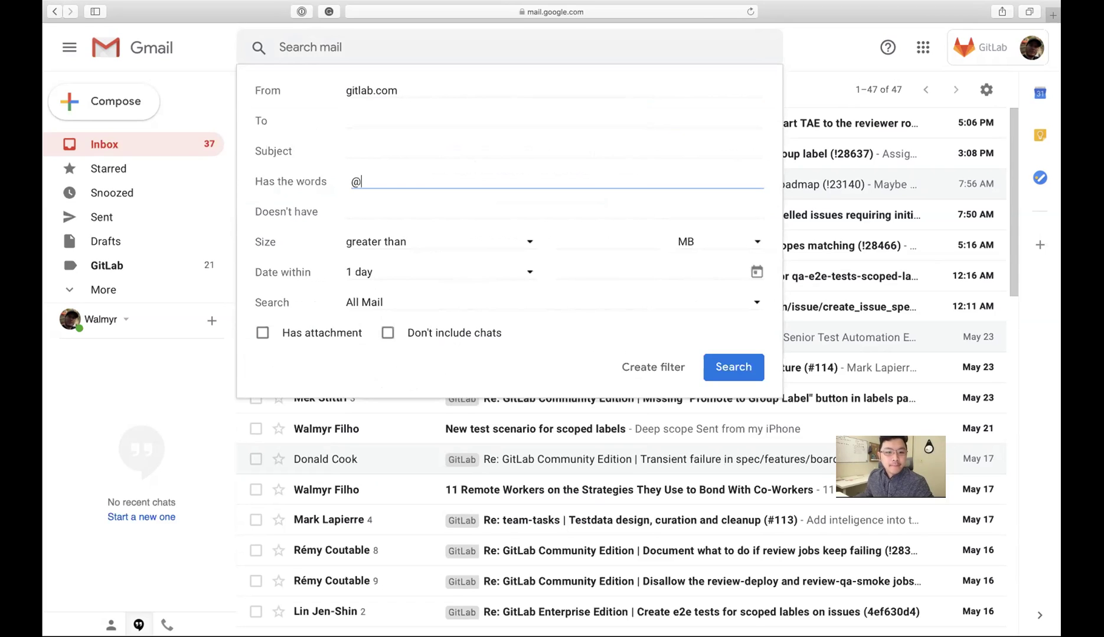
text(gitlab)
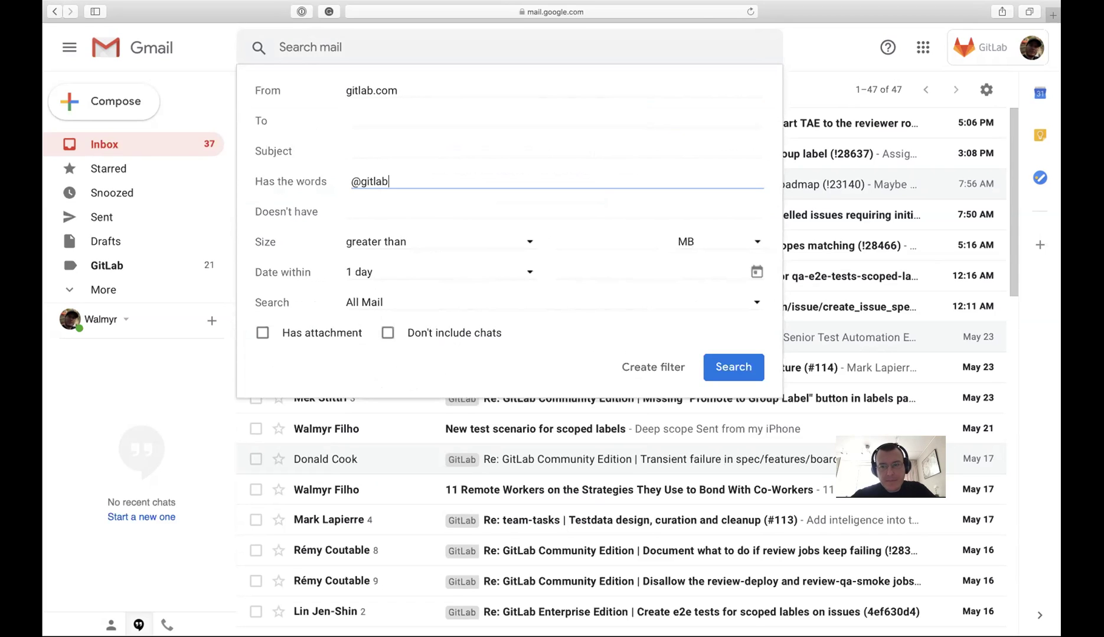
key(BackSpace)
key(BackSpace)
key(BackSpace)
key(BackSpace)
key(BackSpace)
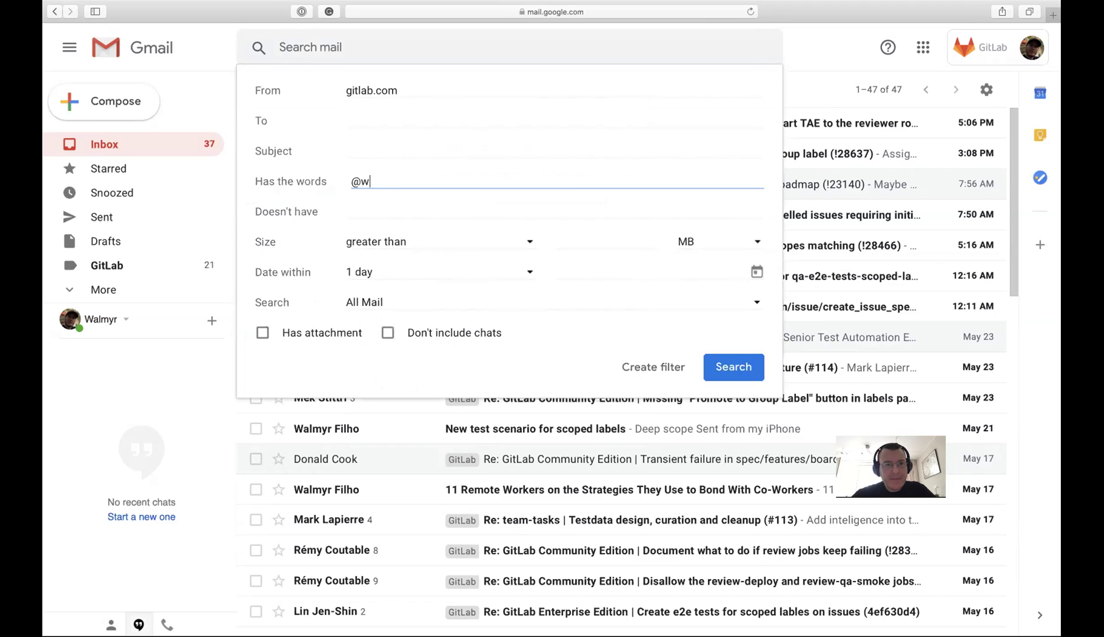
text(wls)
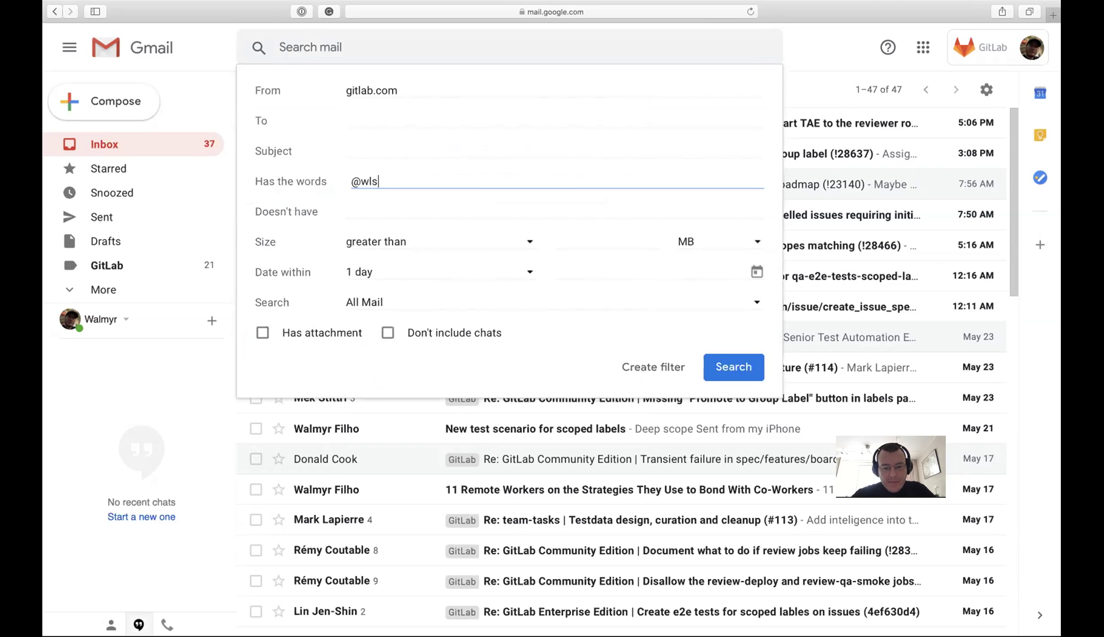
text(f82)
click(397, 207)
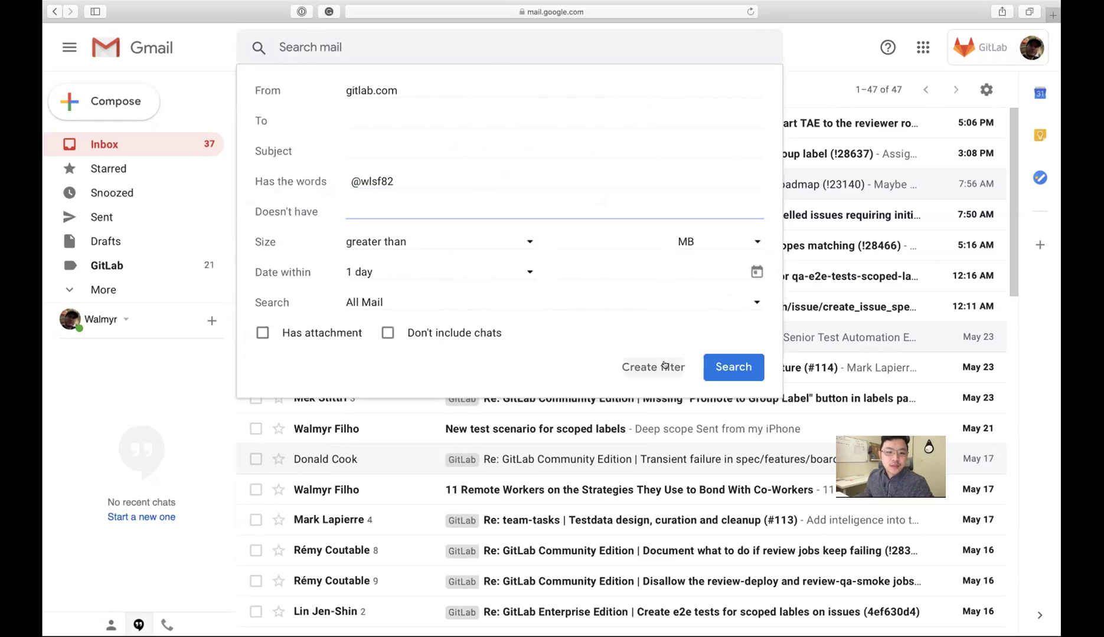
click(730, 366)
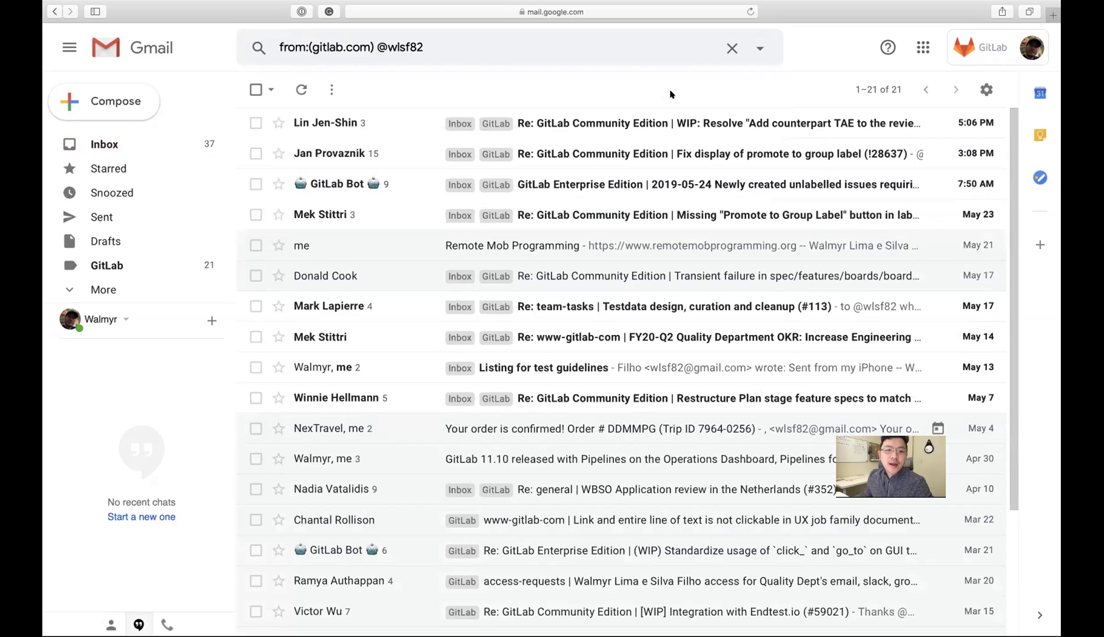
click(760, 49)
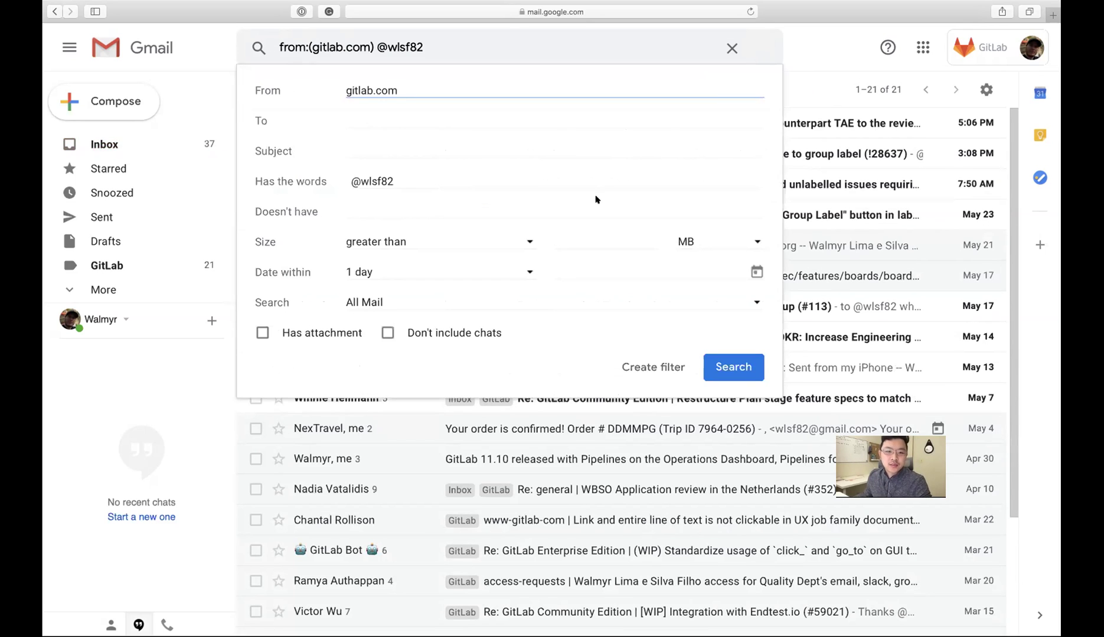
click(651, 367)
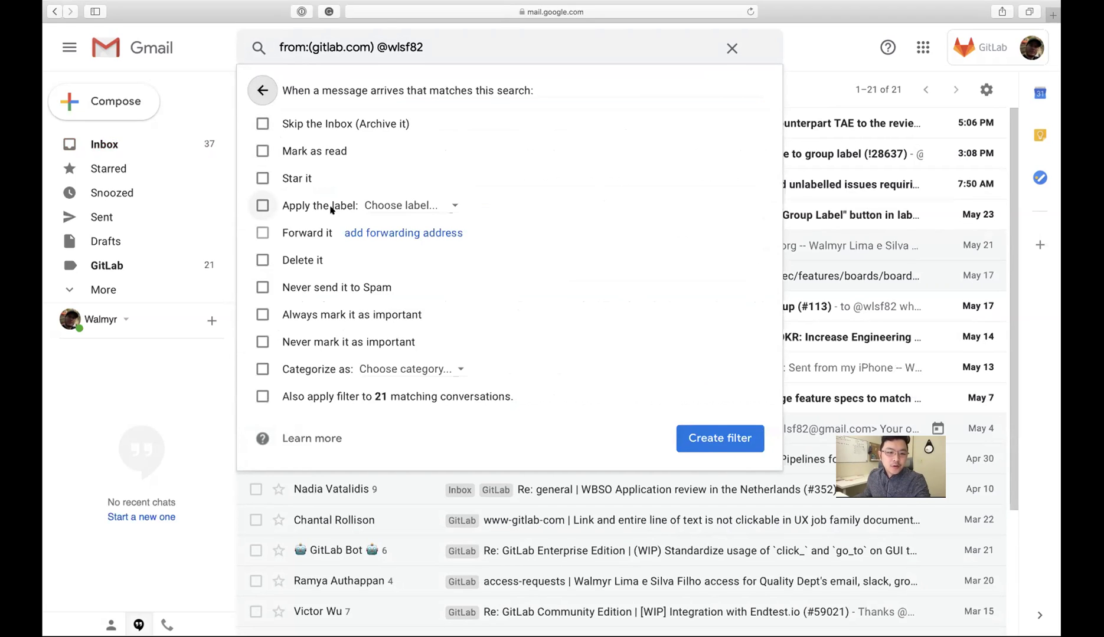
Step: Have the filter apply a new 'mentions' label, including the 21 existing conversations
click(261, 205)
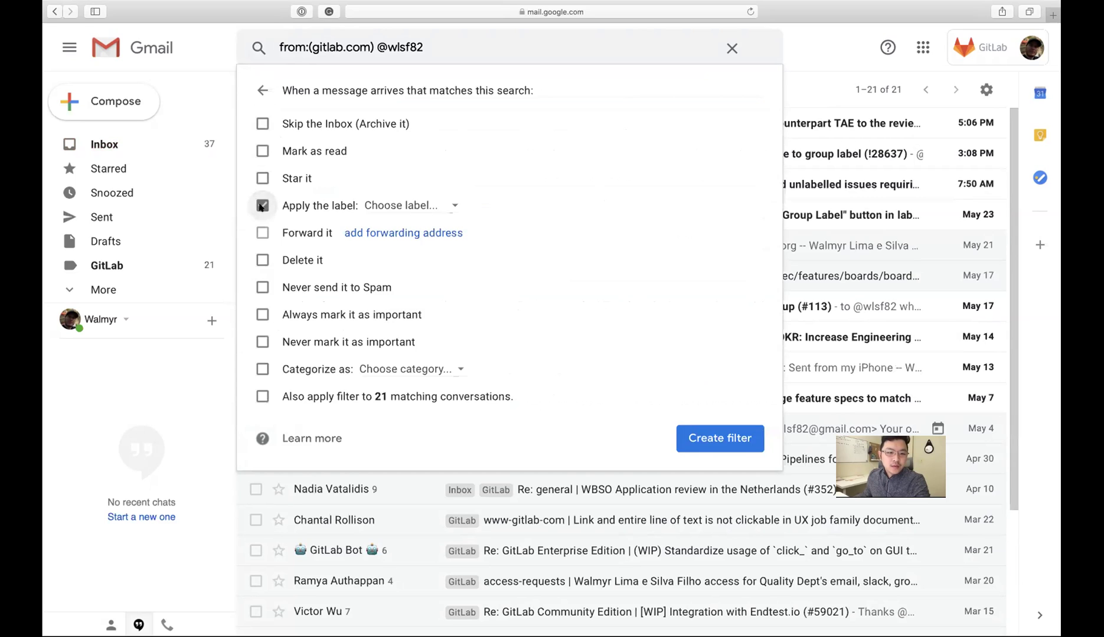
click(396, 206)
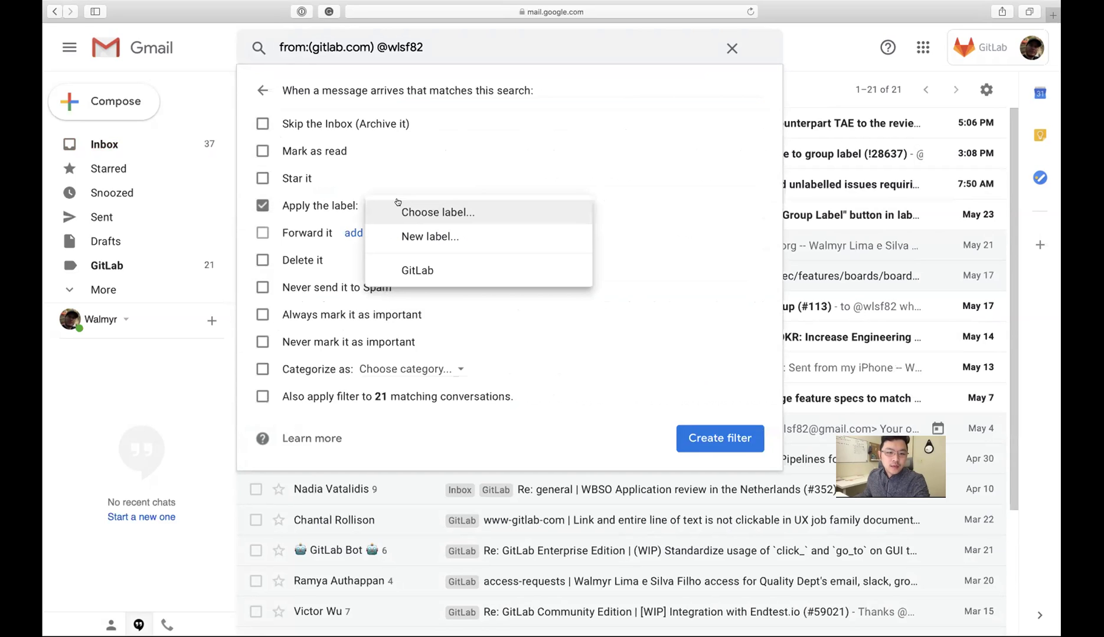
click(430, 236)
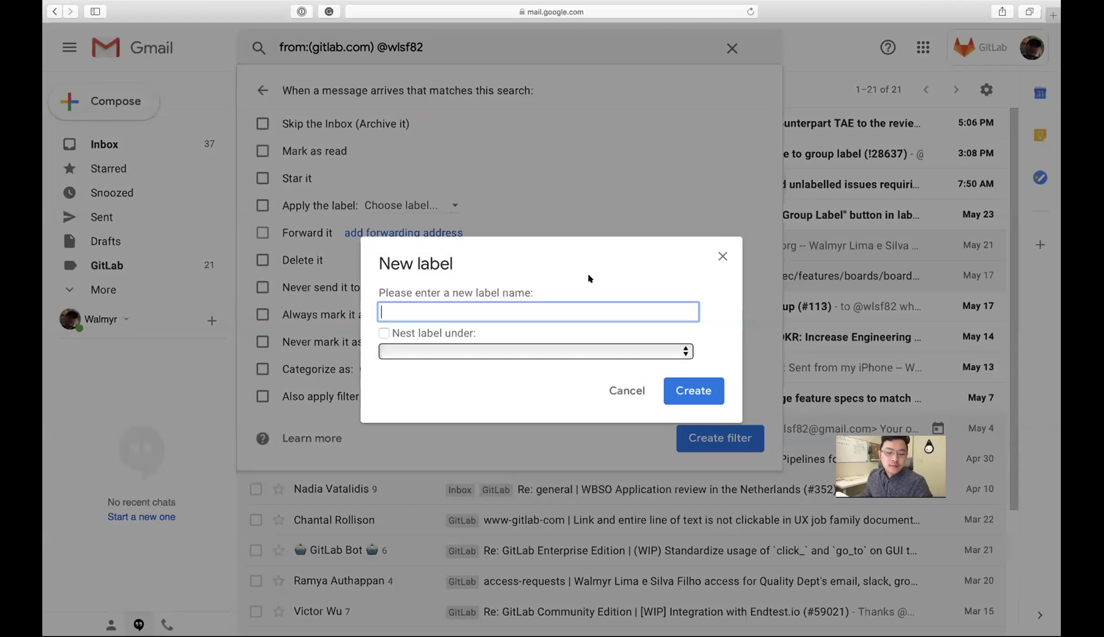
text(mentions)
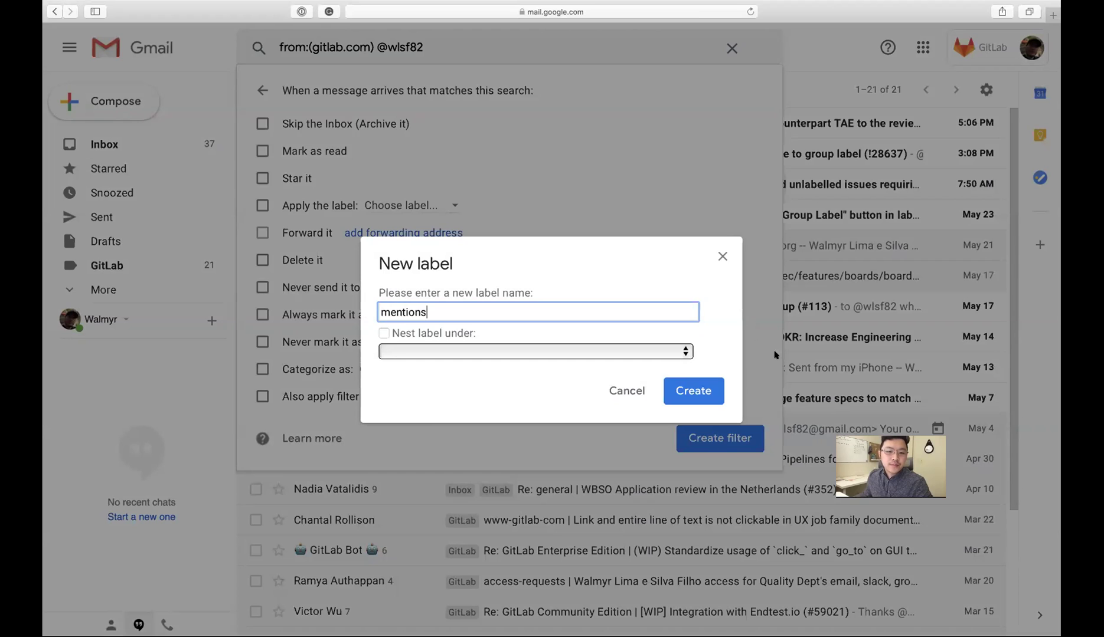
click(699, 390)
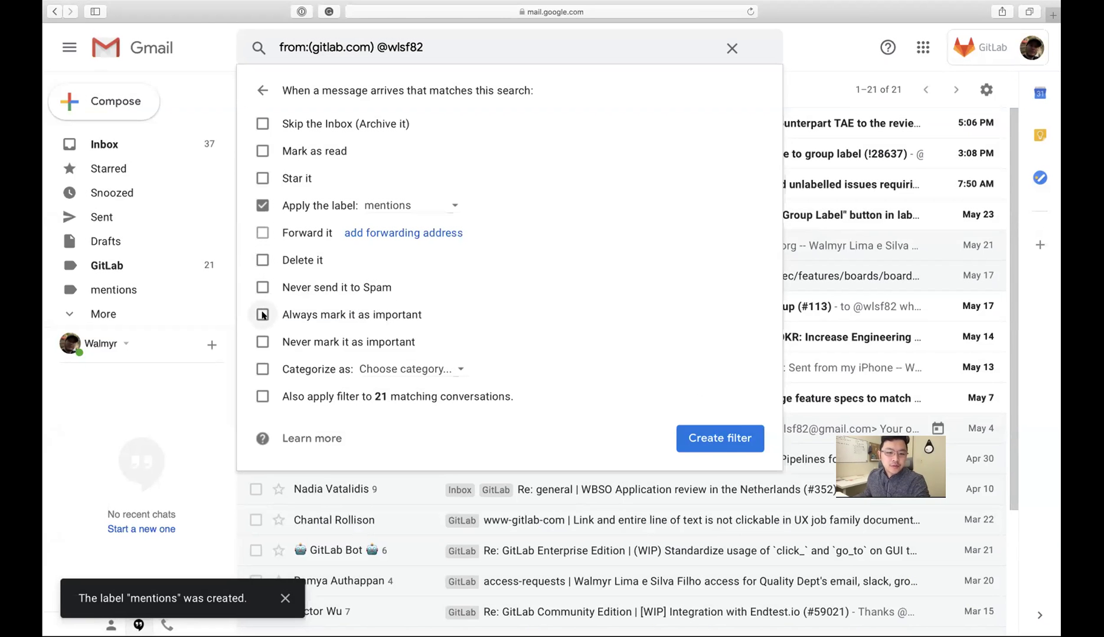
click(262, 397)
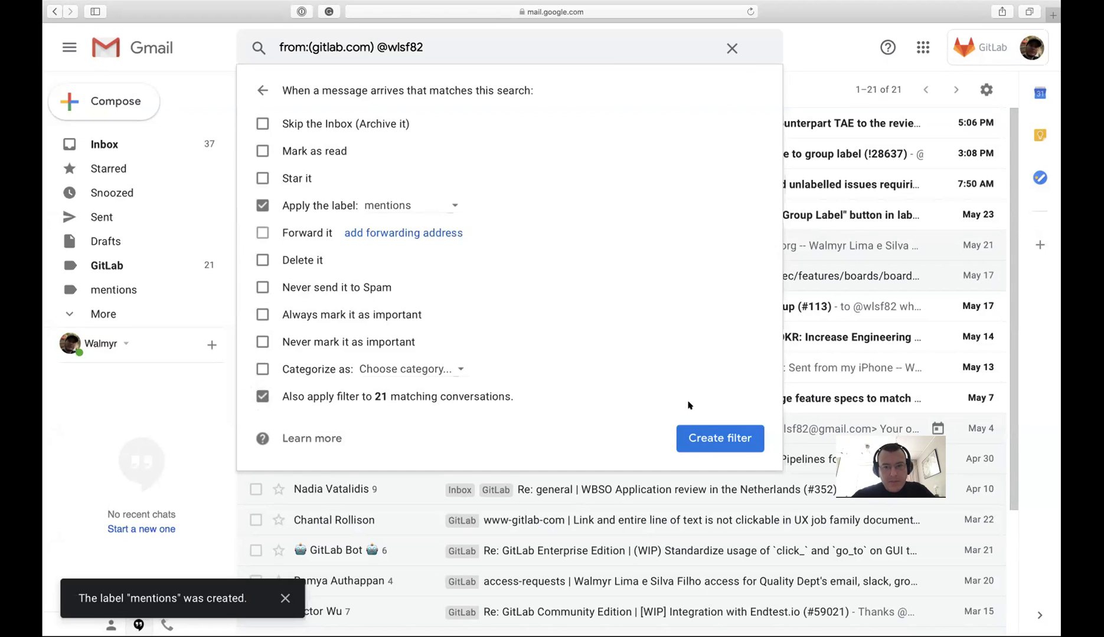
click(718, 437)
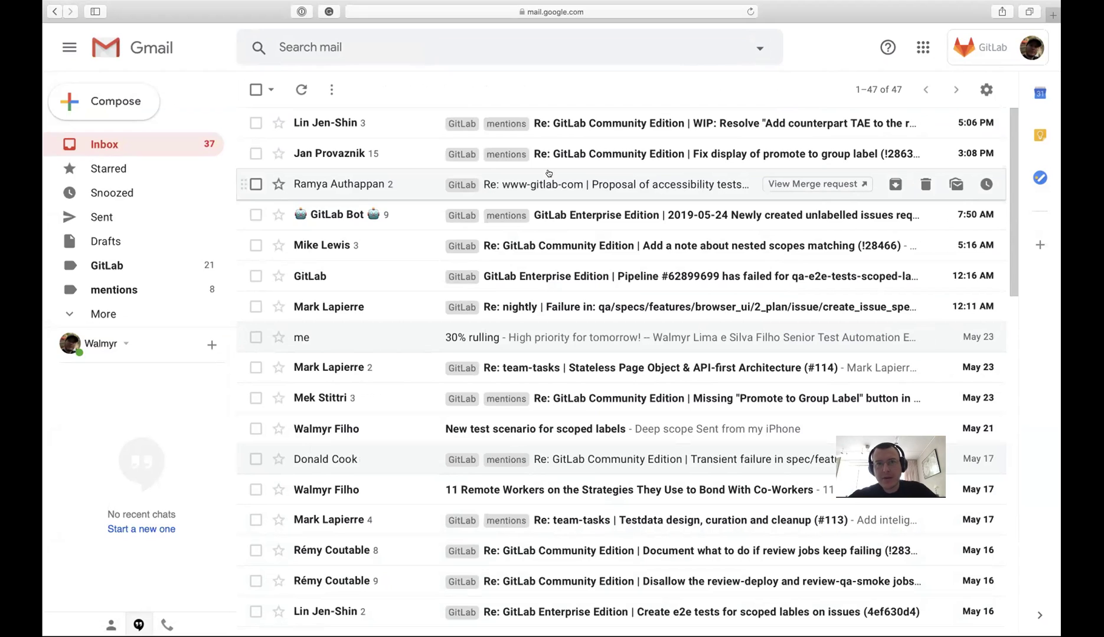
Step: Open the advanced search form and enter '.gitlab.com' as the sender
click(305, 46)
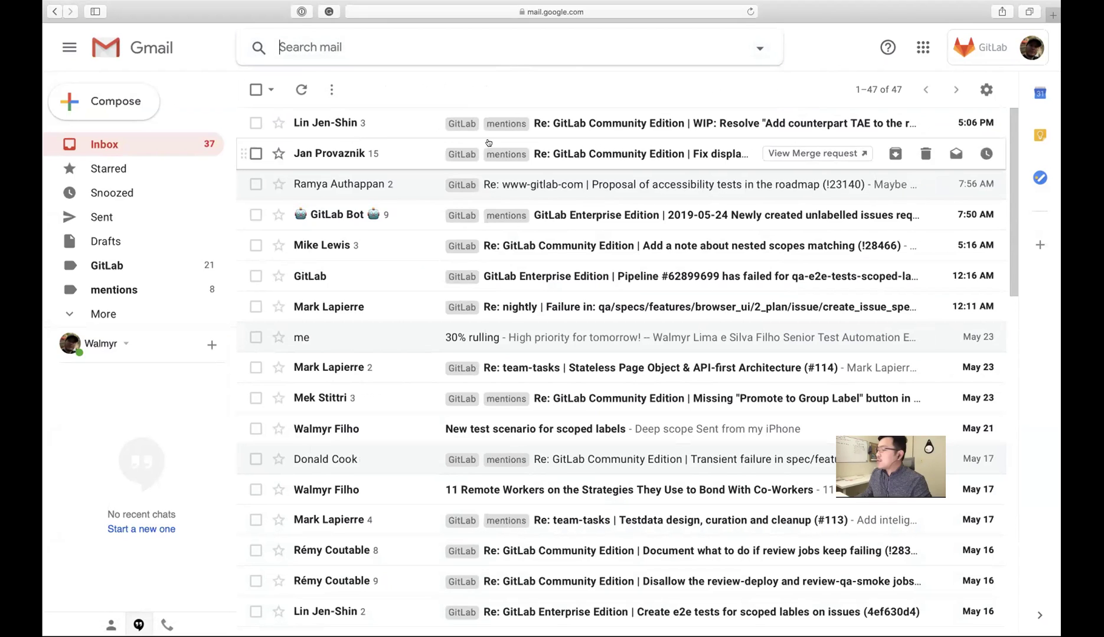
click(757, 48)
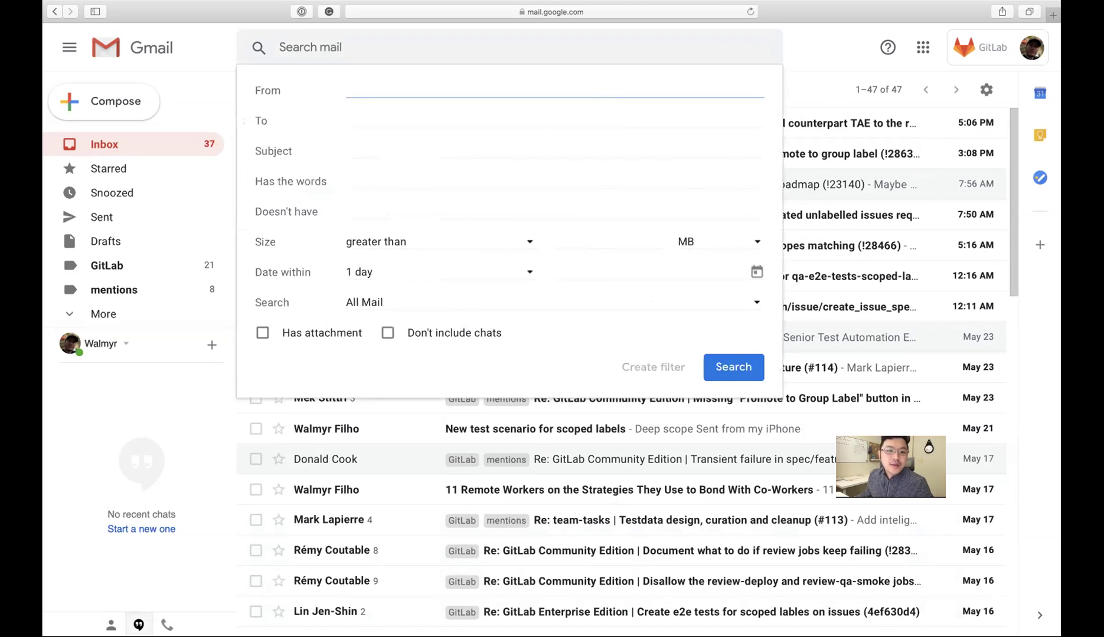
text(.gitlab)
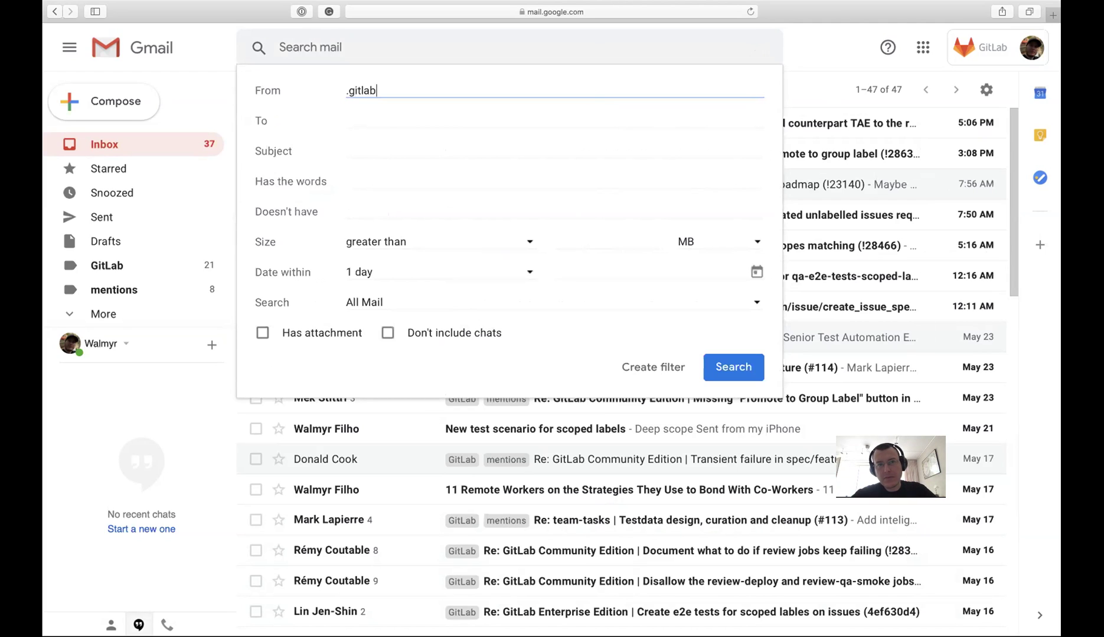
text(.com)
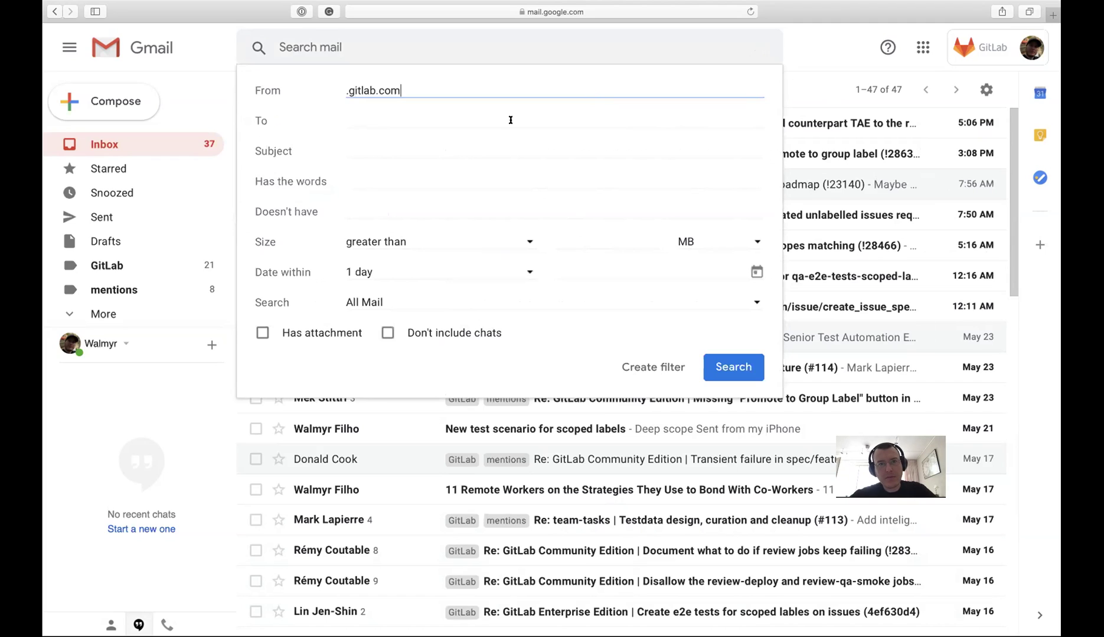
Step: Search .gitlab.com mail for "Merge Request" and "was merged" (5 results) and reopen its criteria
click(510, 120)
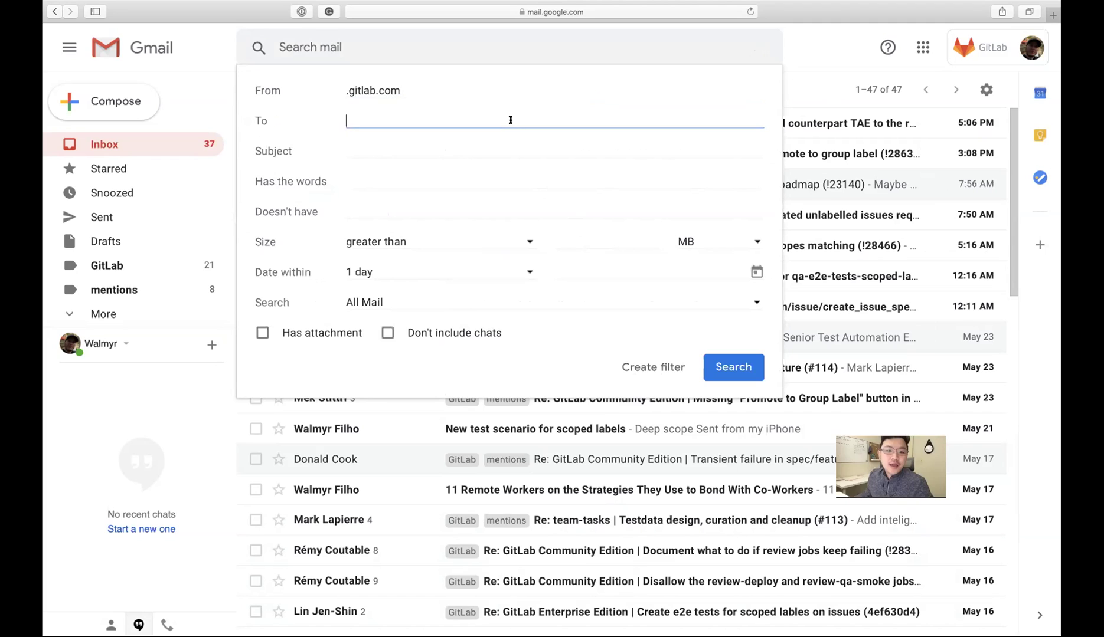
click(412, 182)
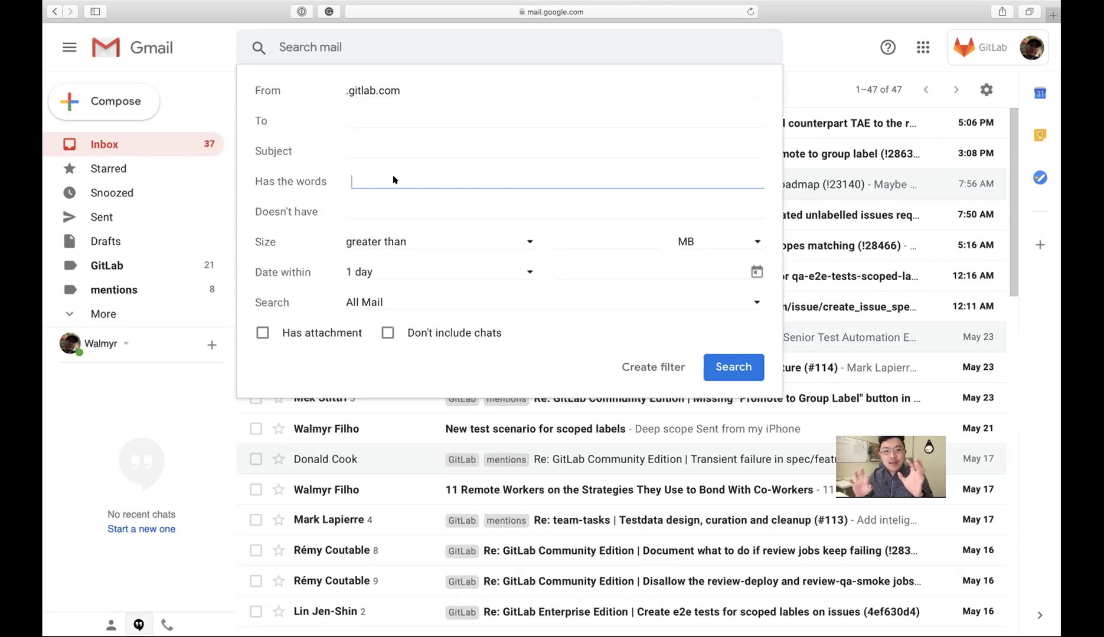
text("Merge Request"+"was merged")
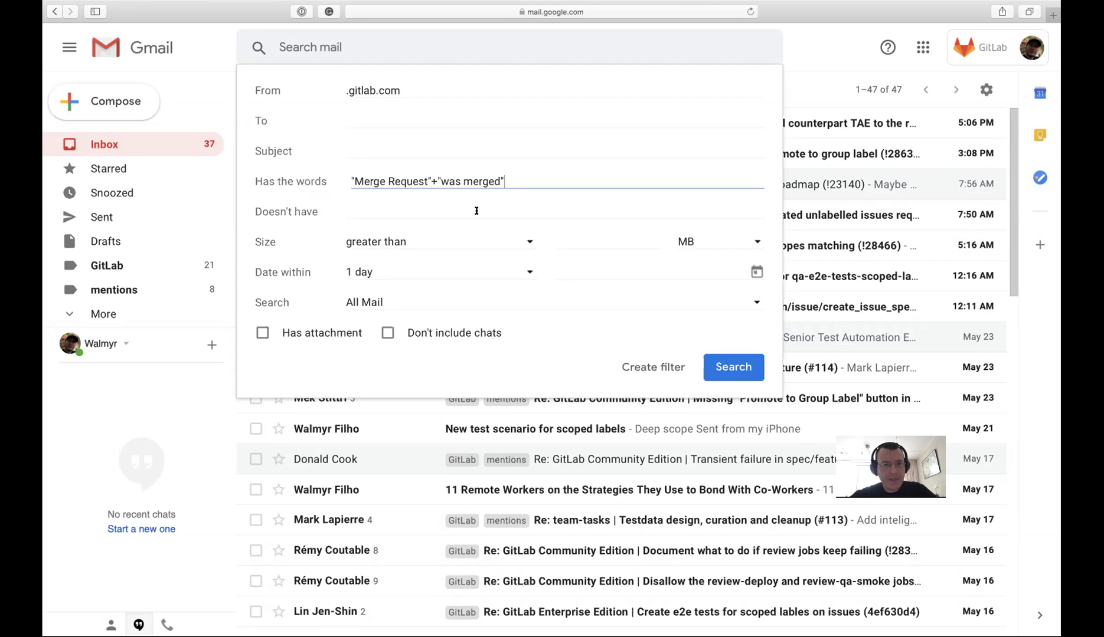
click(719, 360)
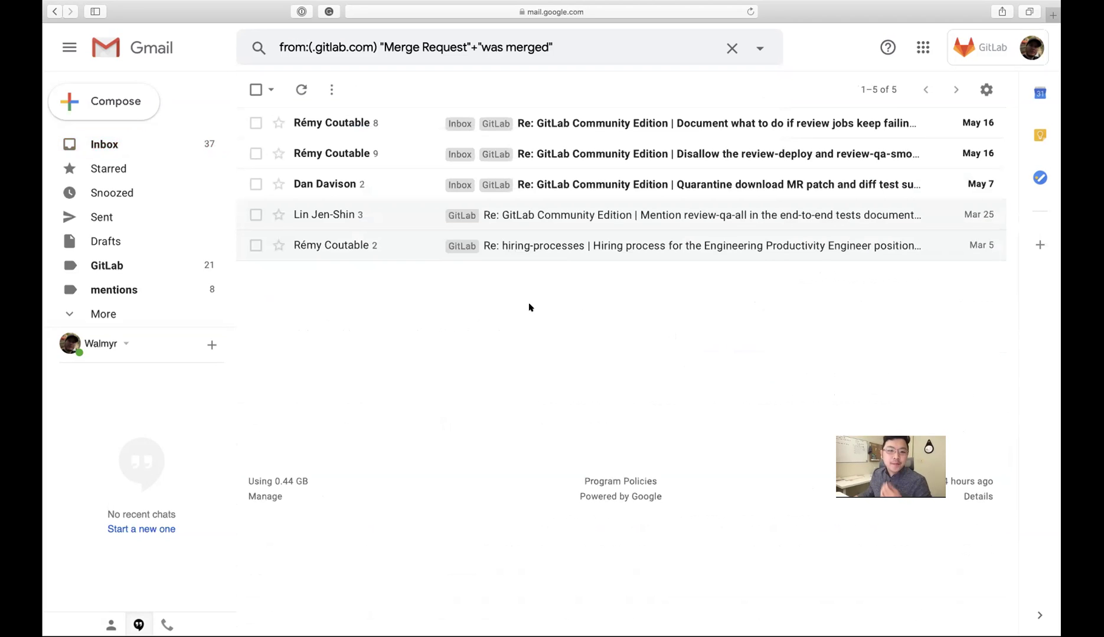
click(758, 51)
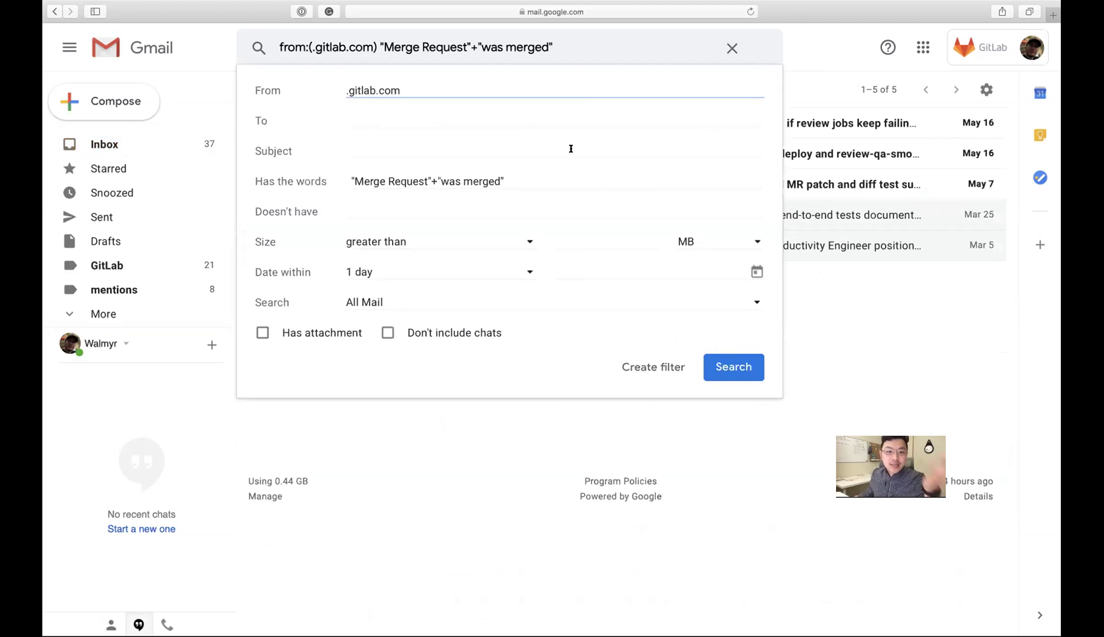
Step: Create a filter applying a new Merged label, also to the 5 existing matches, then view Merged
click(646, 368)
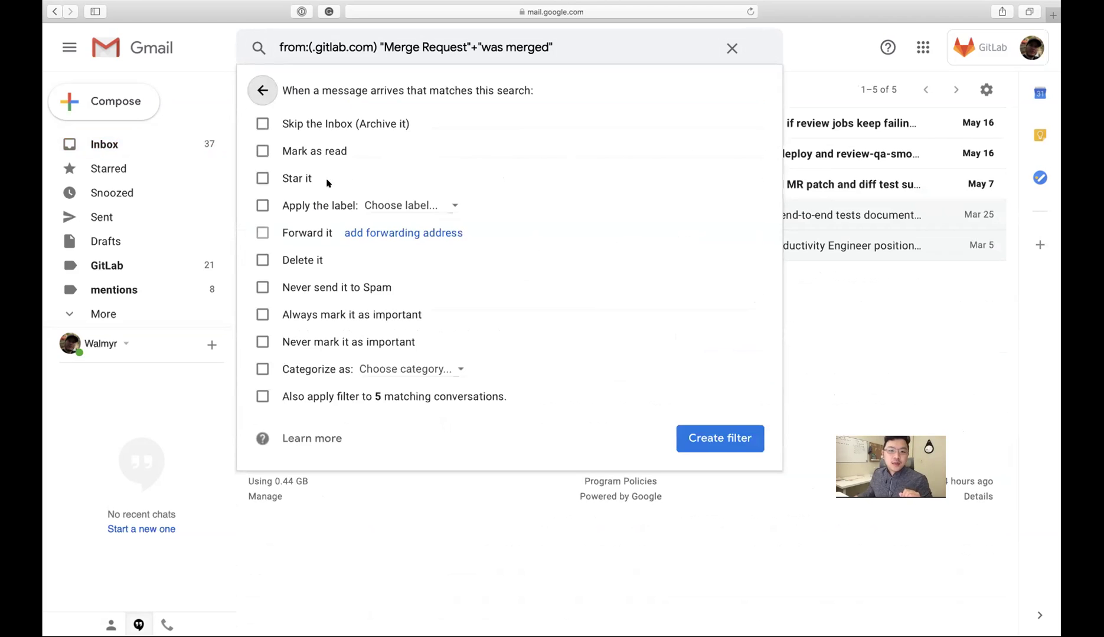
click(264, 204)
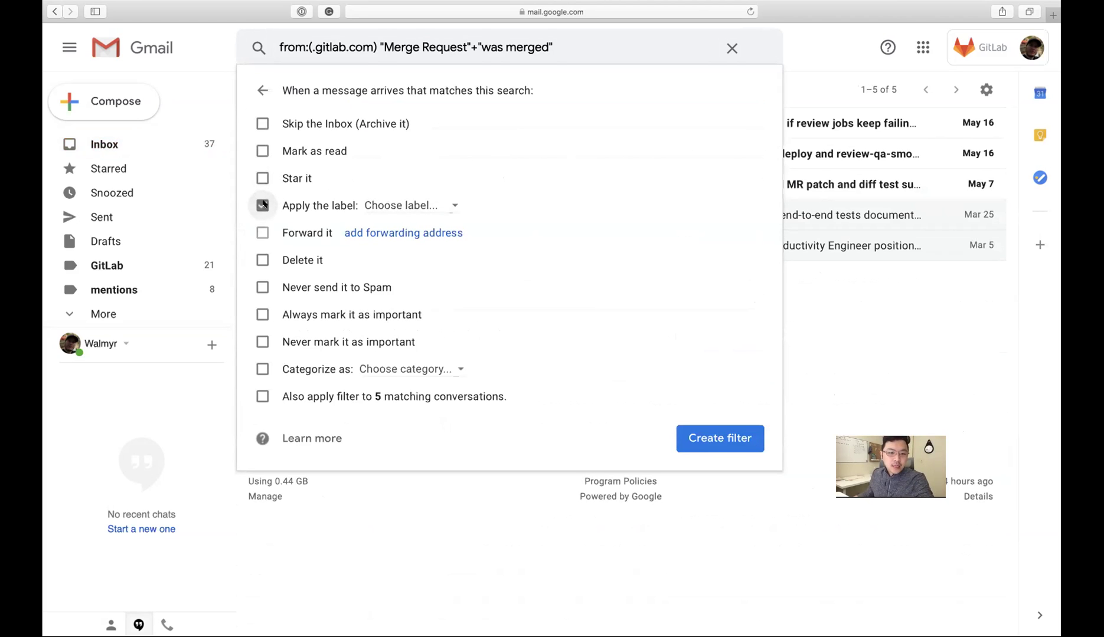
click(413, 206)
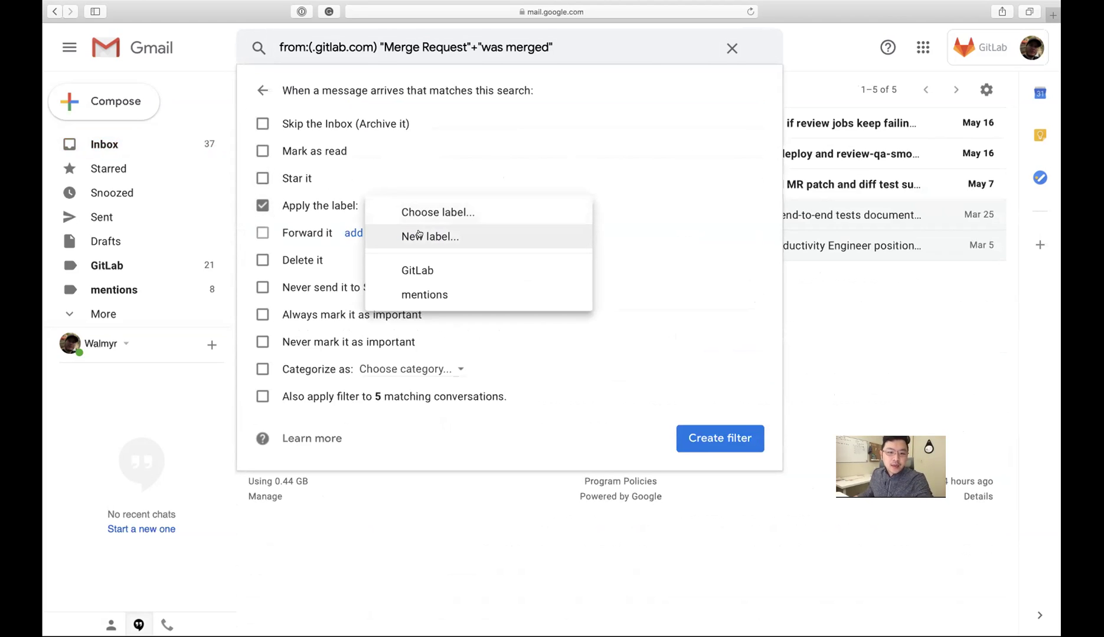
click(419, 235)
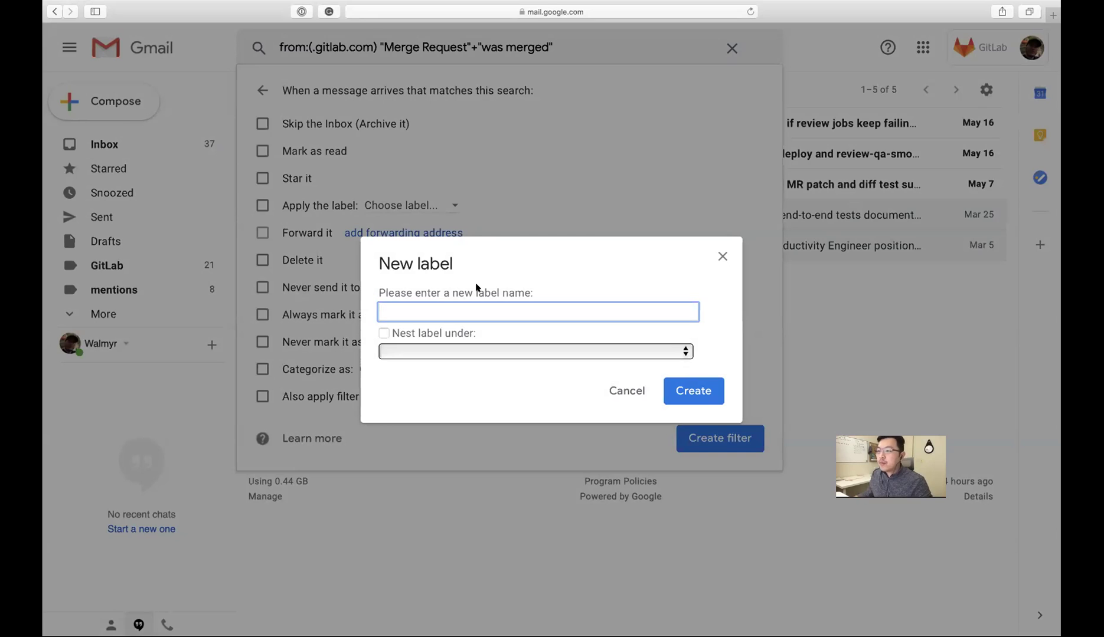
text(Me)
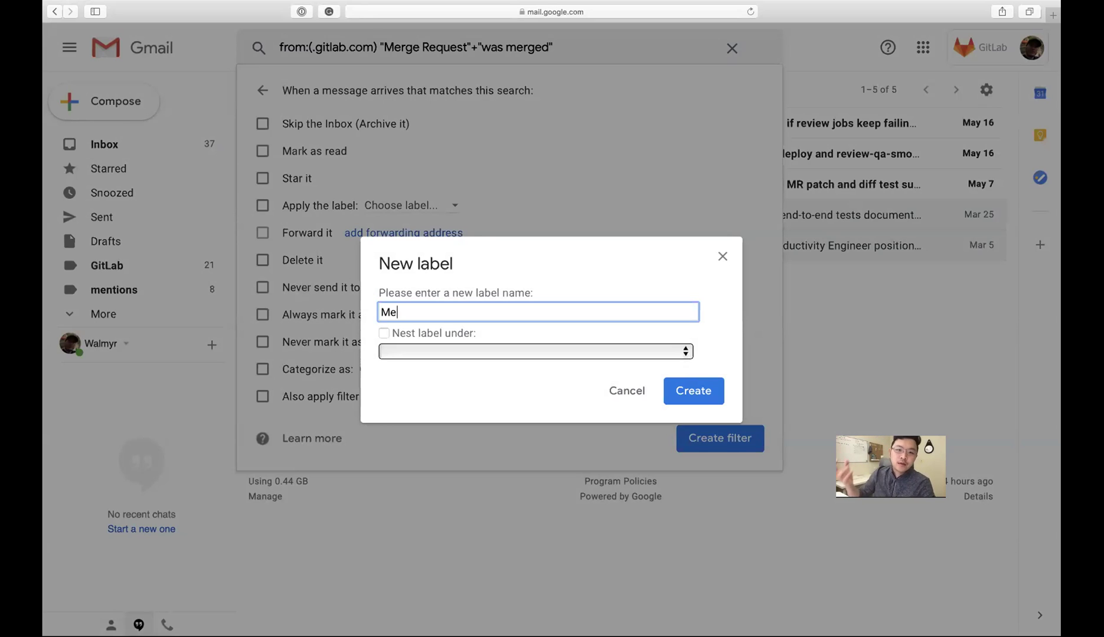
text(rged)
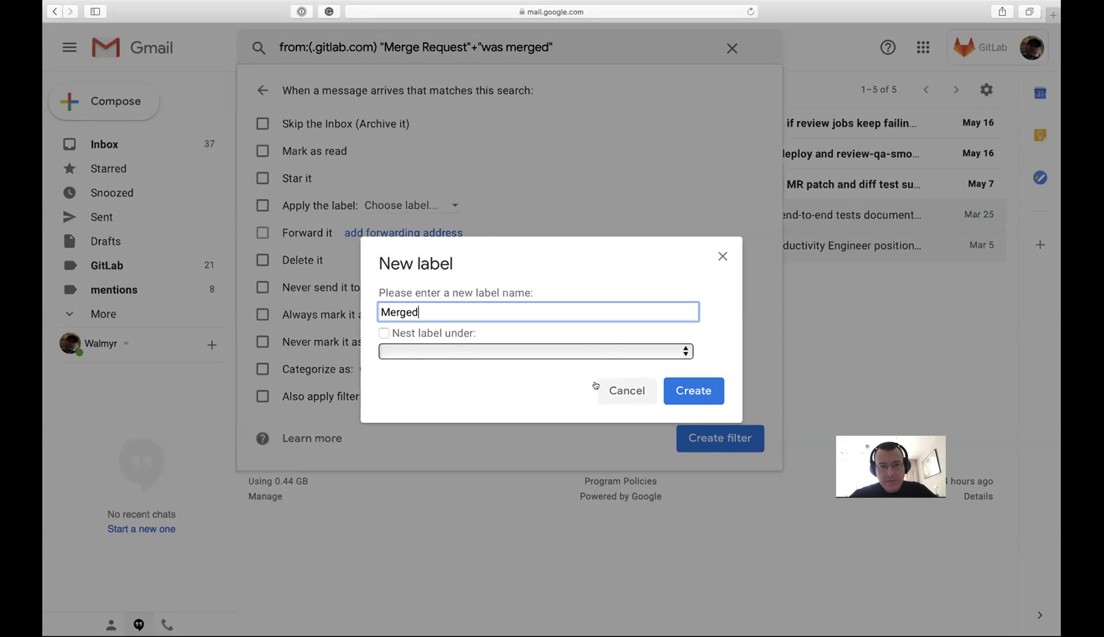
click(685, 390)
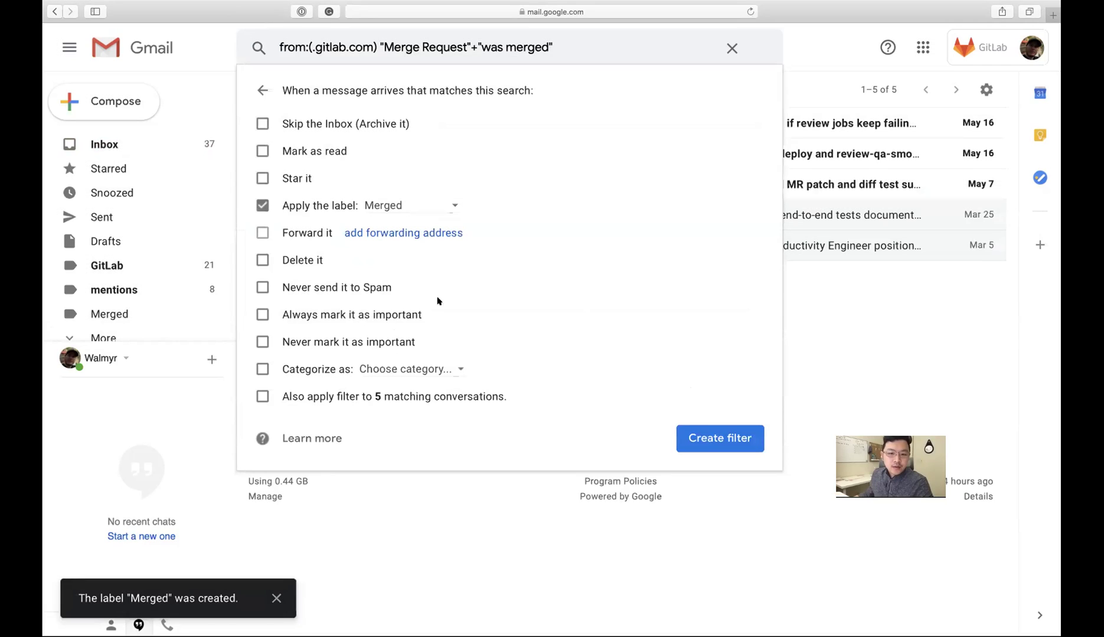
click(262, 397)
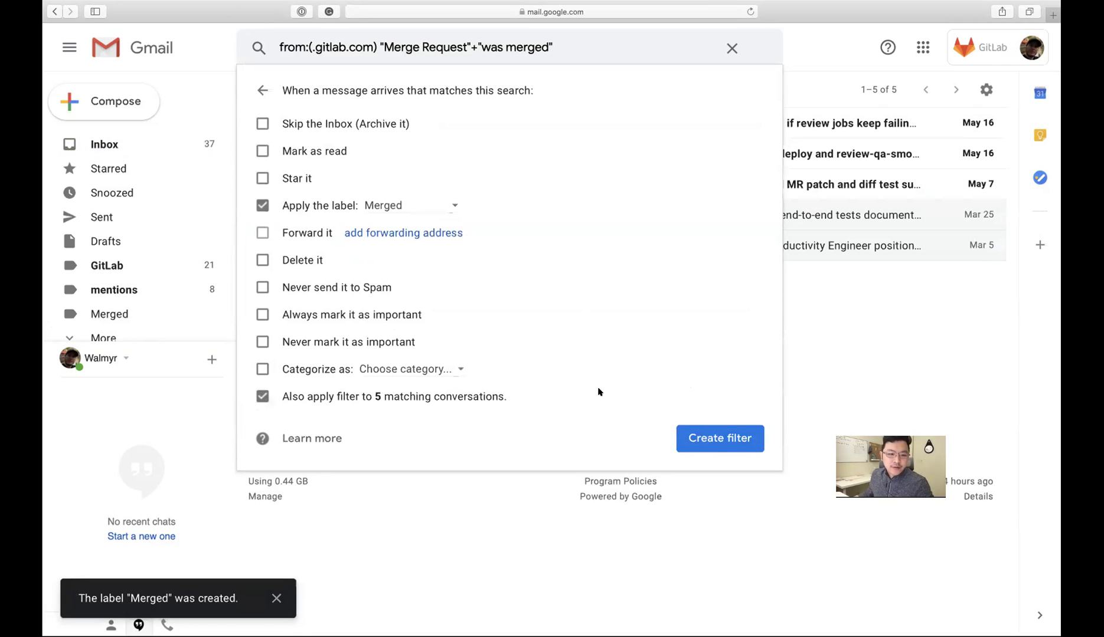
click(712, 437)
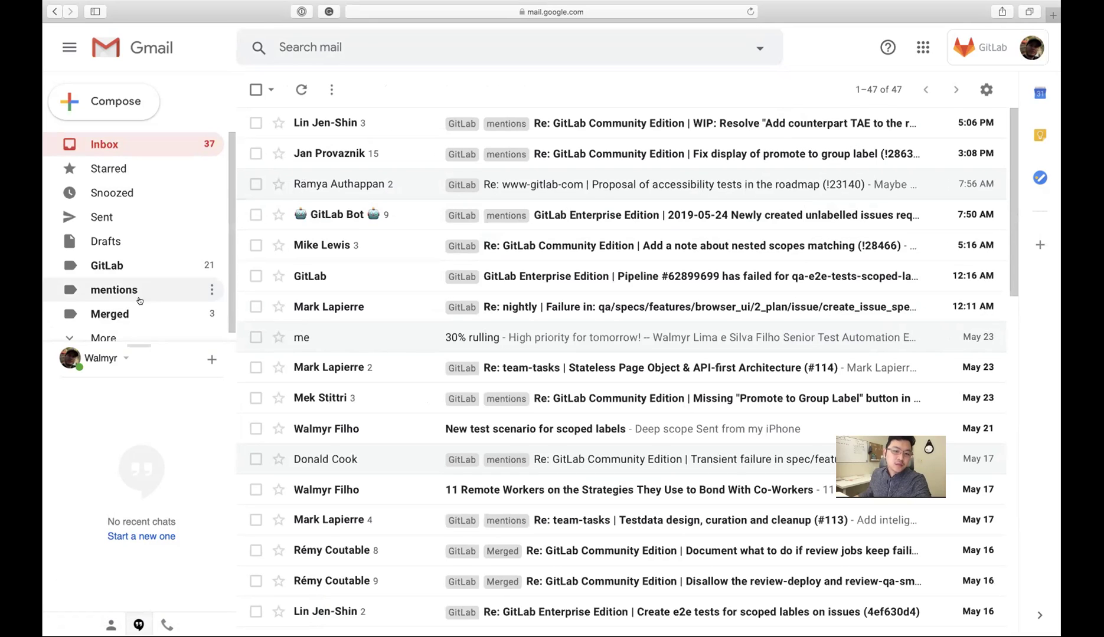
click(119, 313)
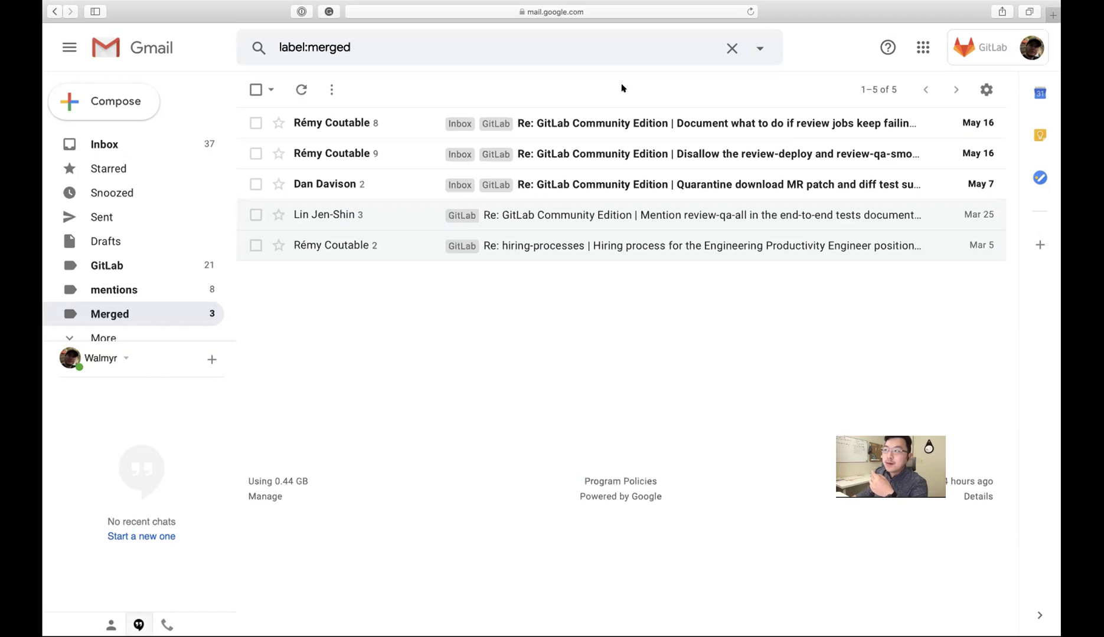
Step: Return to the 47-conversation inbox with a blank advanced search form open
click(121, 144)
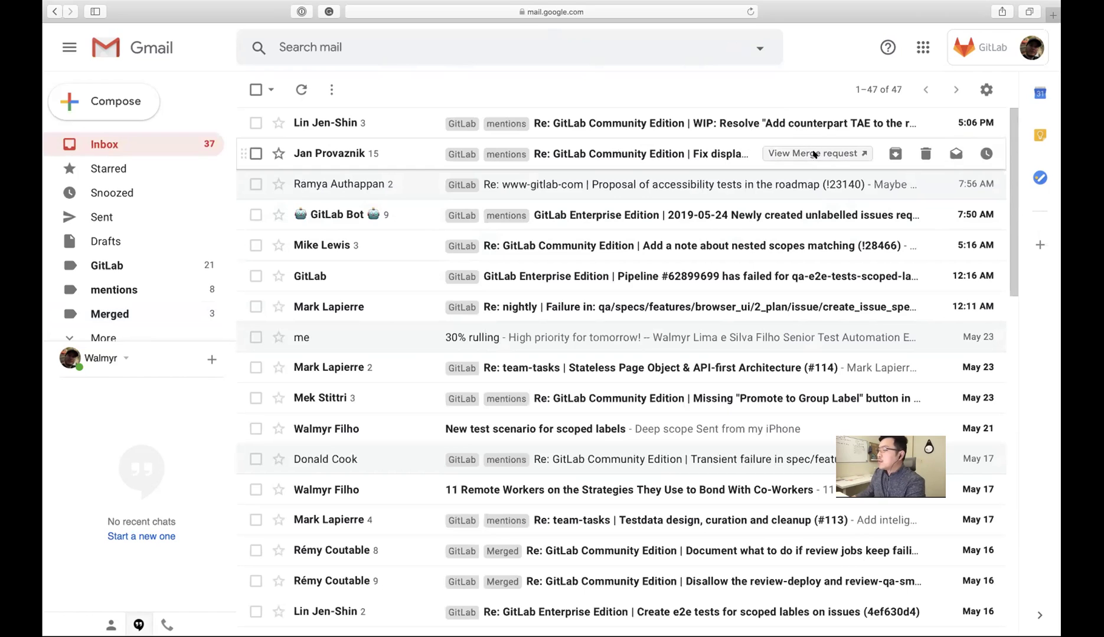
click(762, 49)
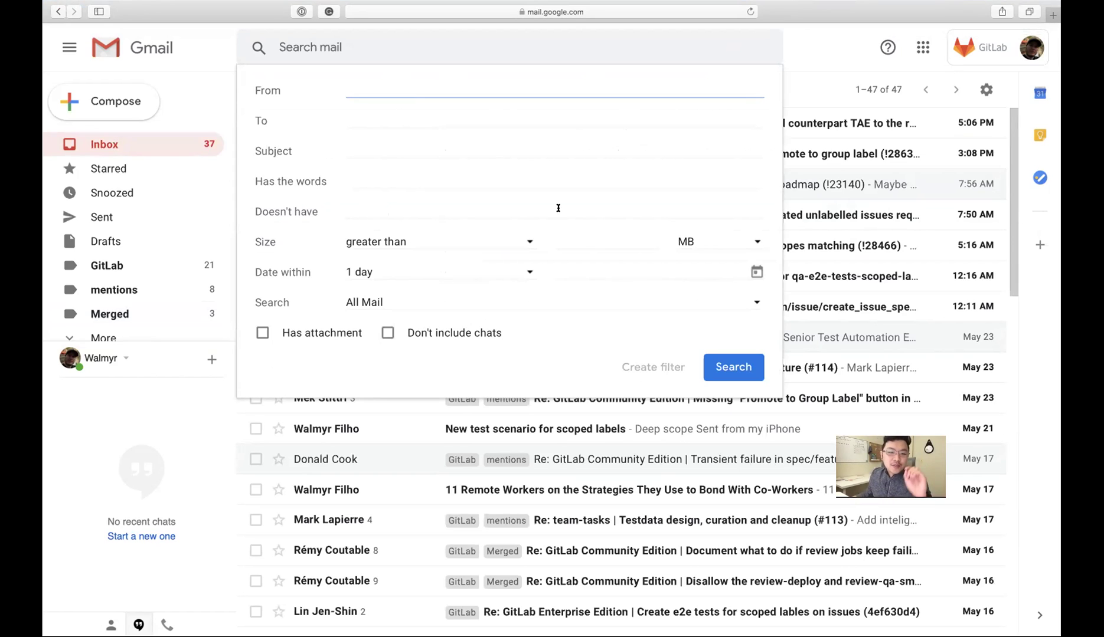
Step: Search for "Assignee changed to" followed by the user's own name (7 results) and reopen the criteria
click(416, 174)
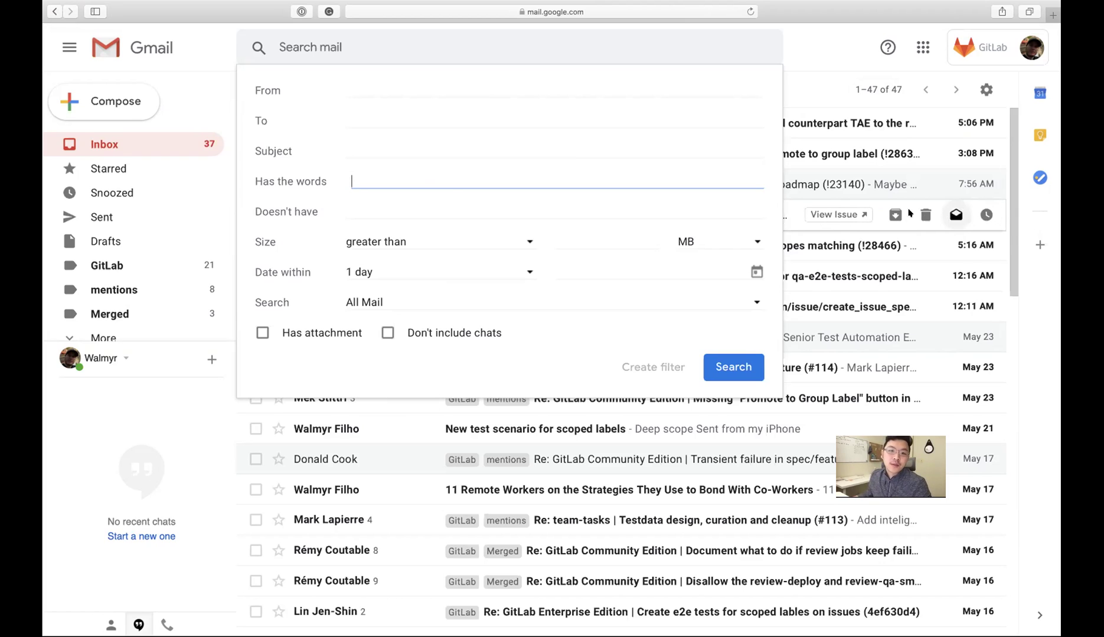
text("Assignee changed to Mek Stitt")
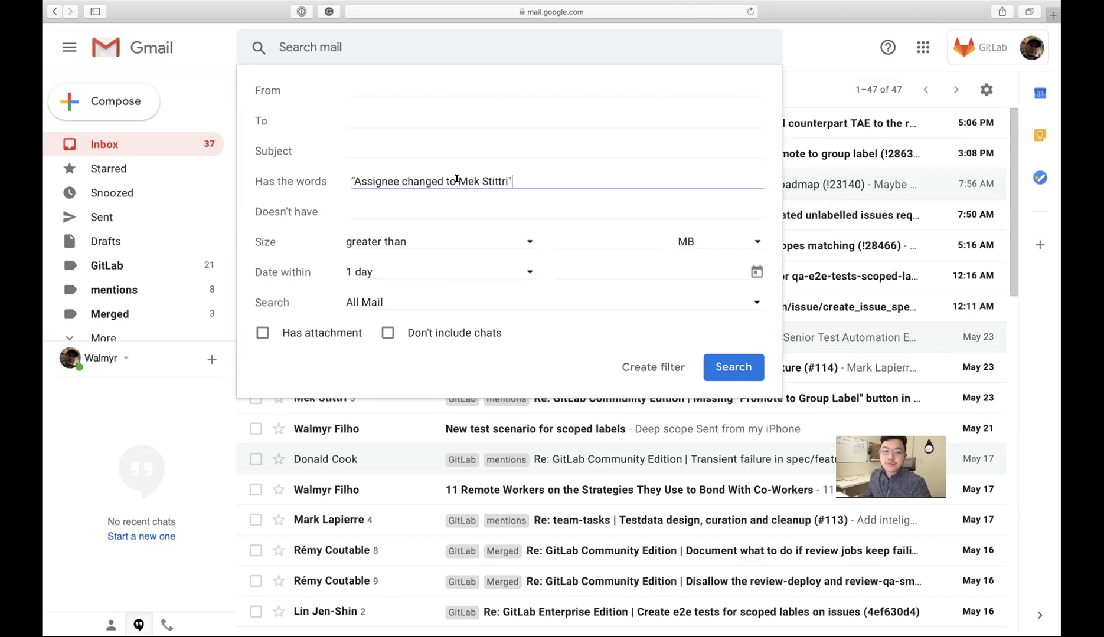
drag(458, 178, 505, 175)
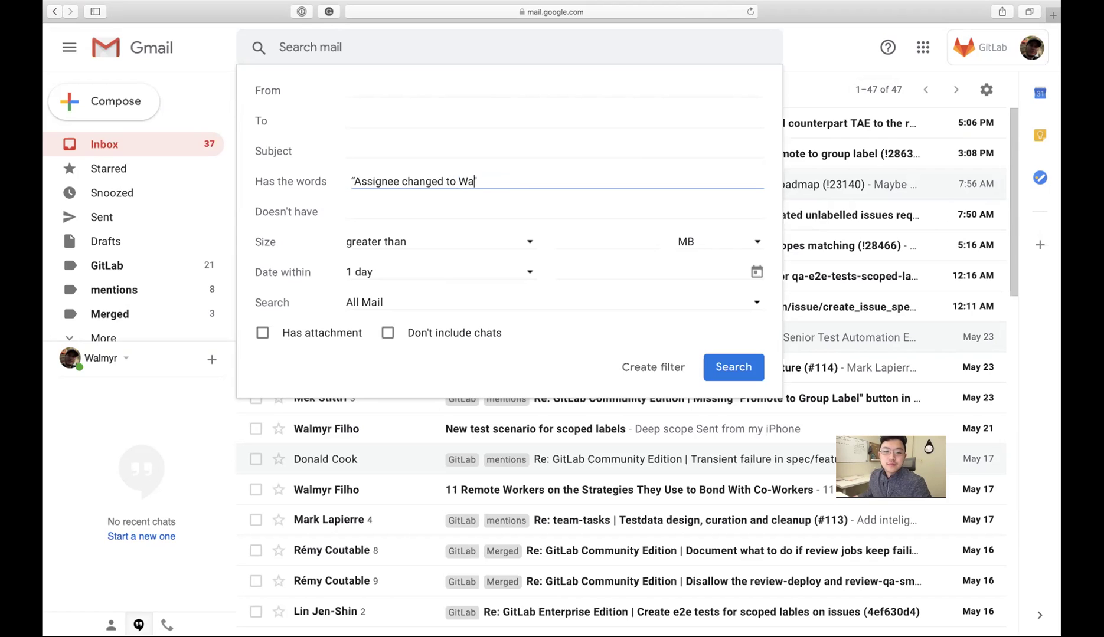
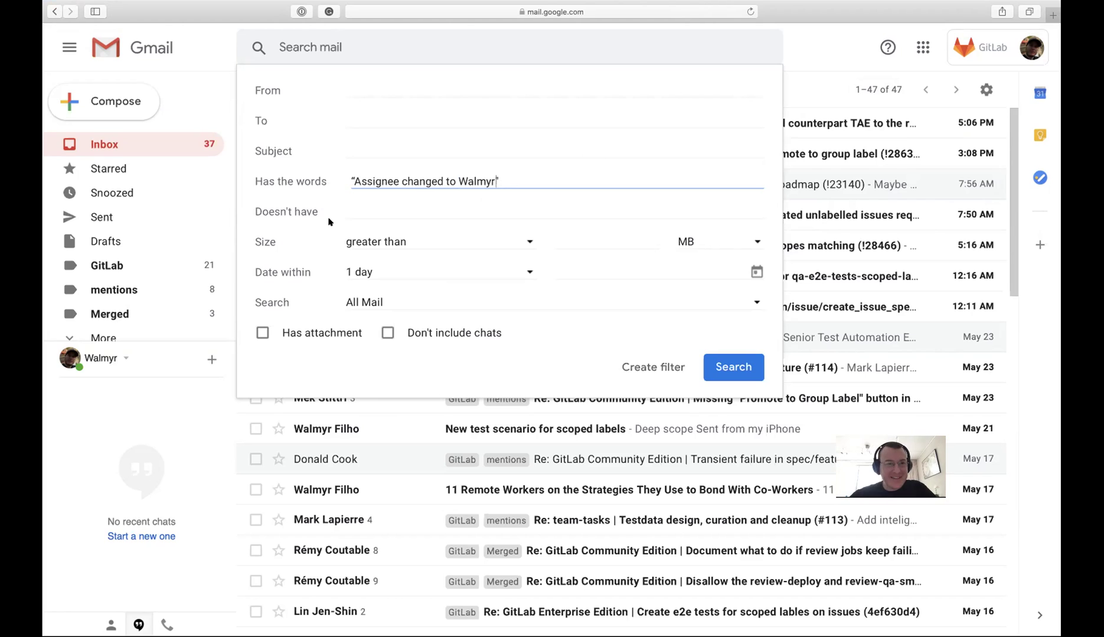
click(728, 367)
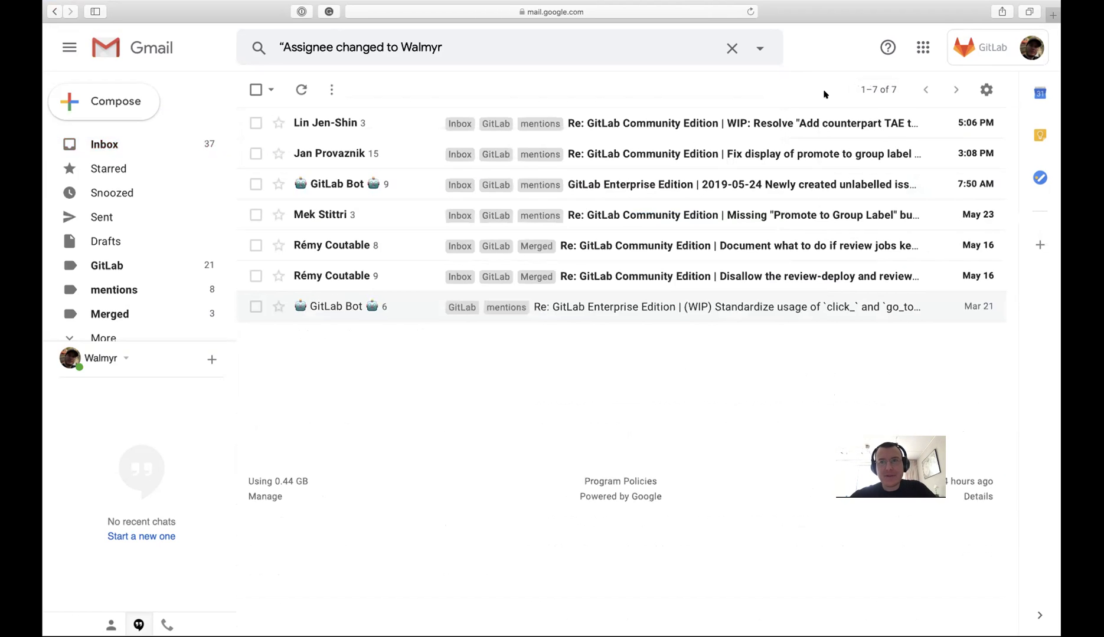
click(759, 49)
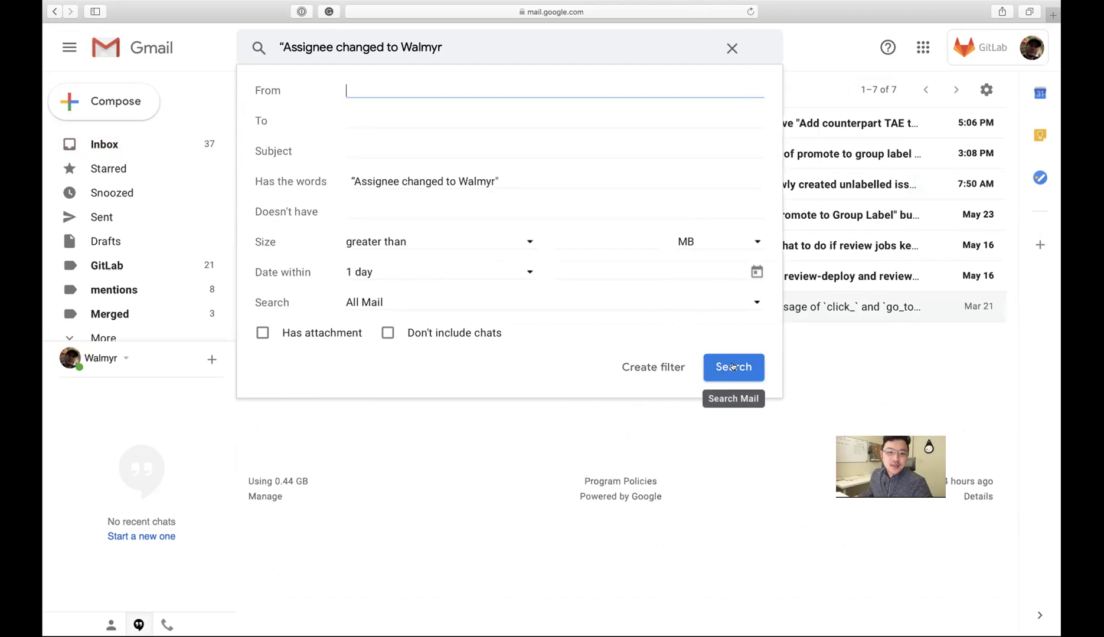
Step: Create a filter applying a new Assigned label, also to the 7 existing matching conversations
click(669, 369)
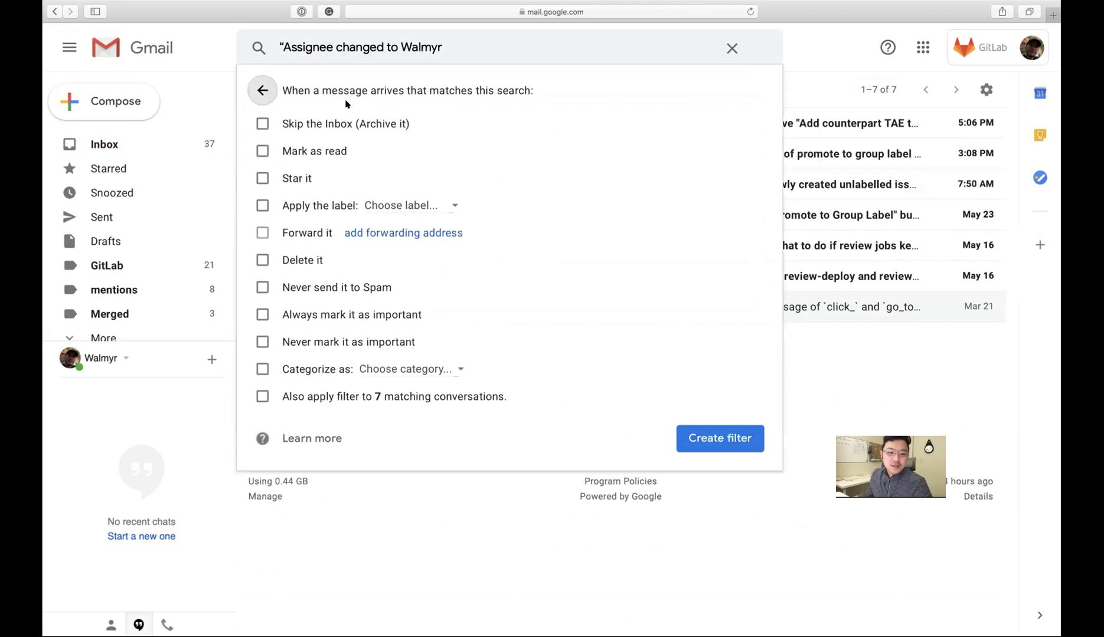
click(262, 206)
click(410, 206)
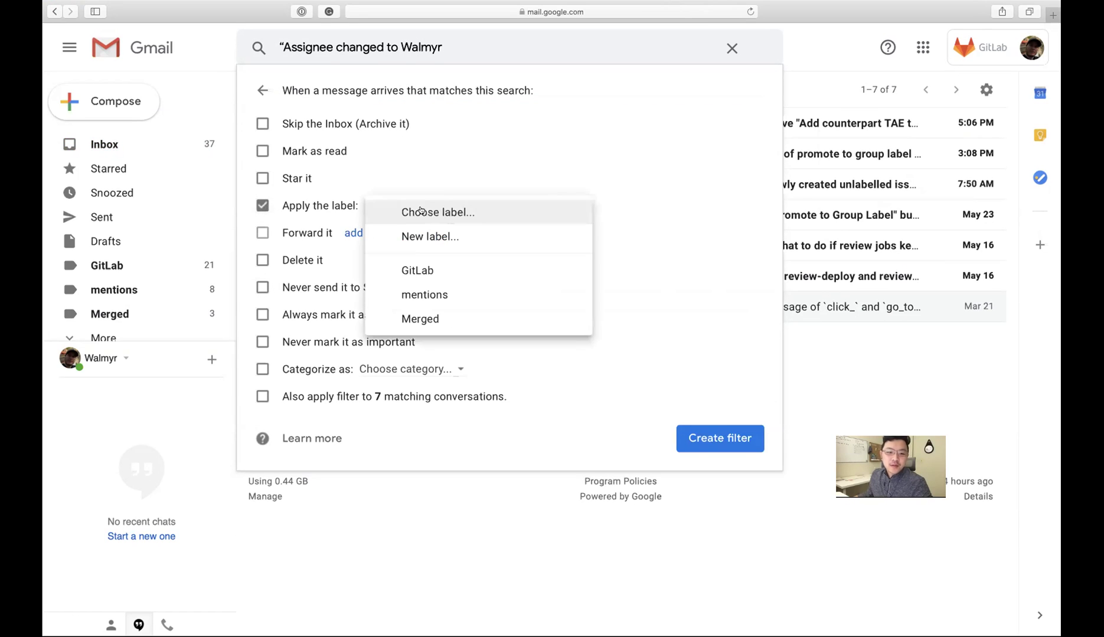
click(428, 237)
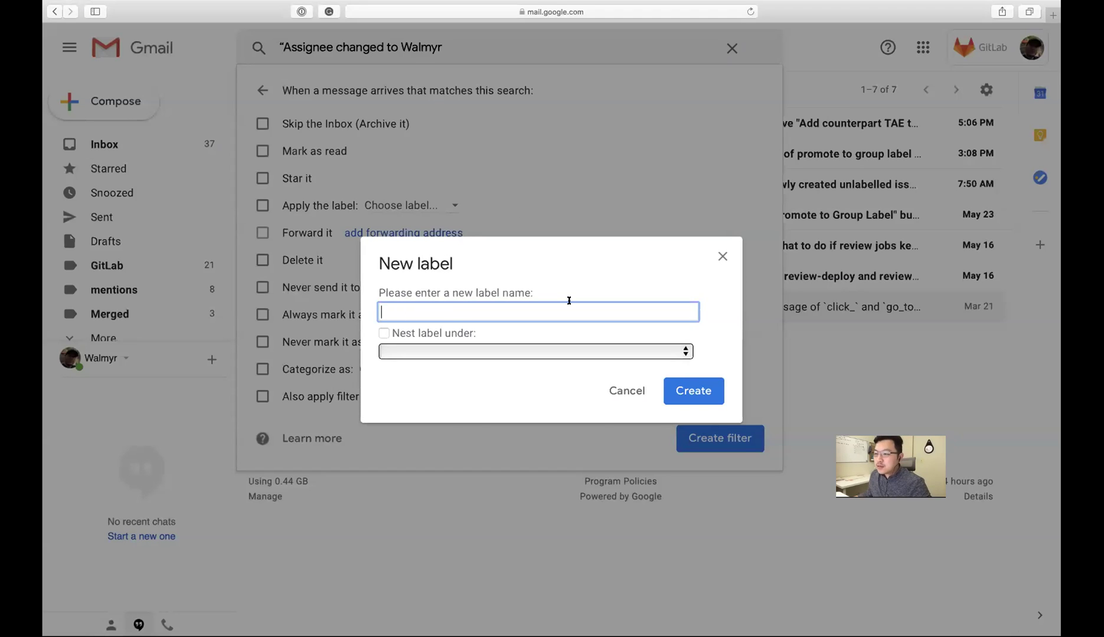
text(Assi)
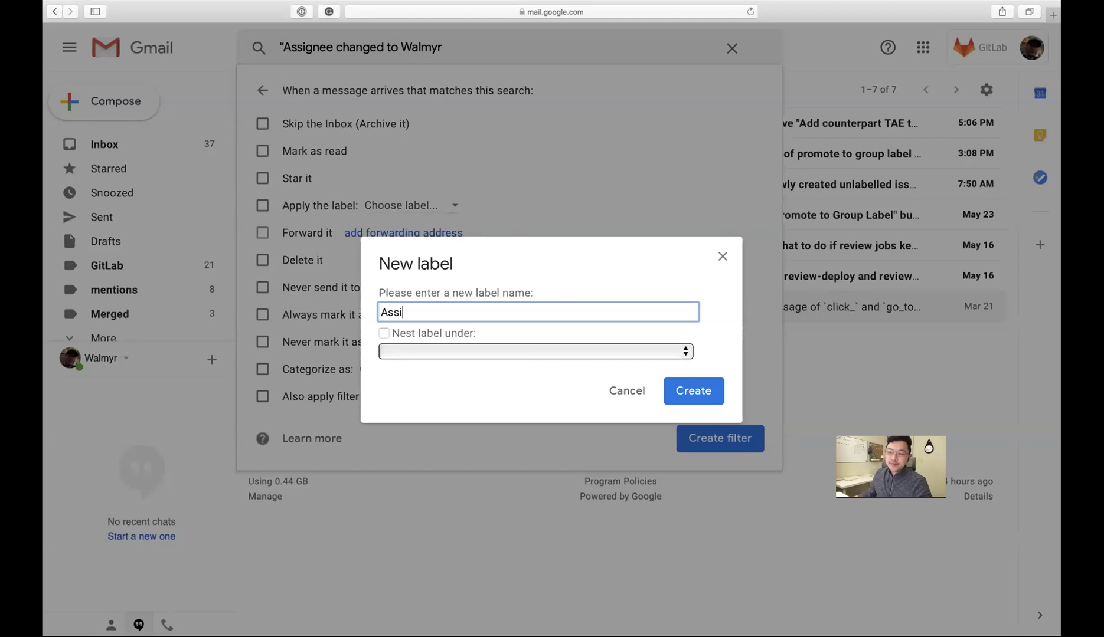
text(gned)
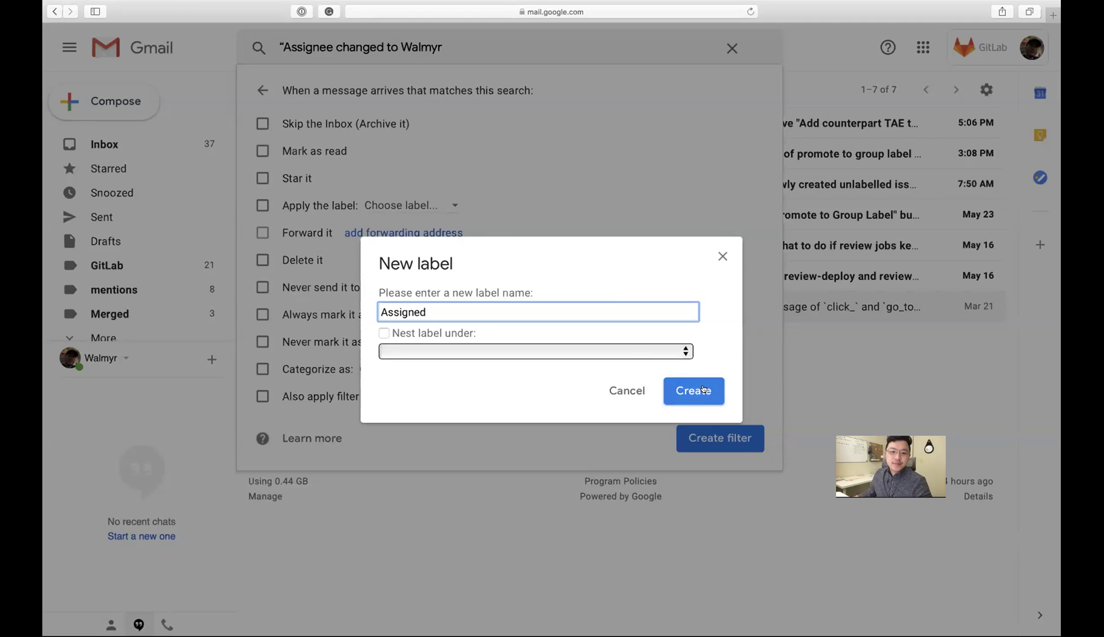
click(703, 390)
click(262, 396)
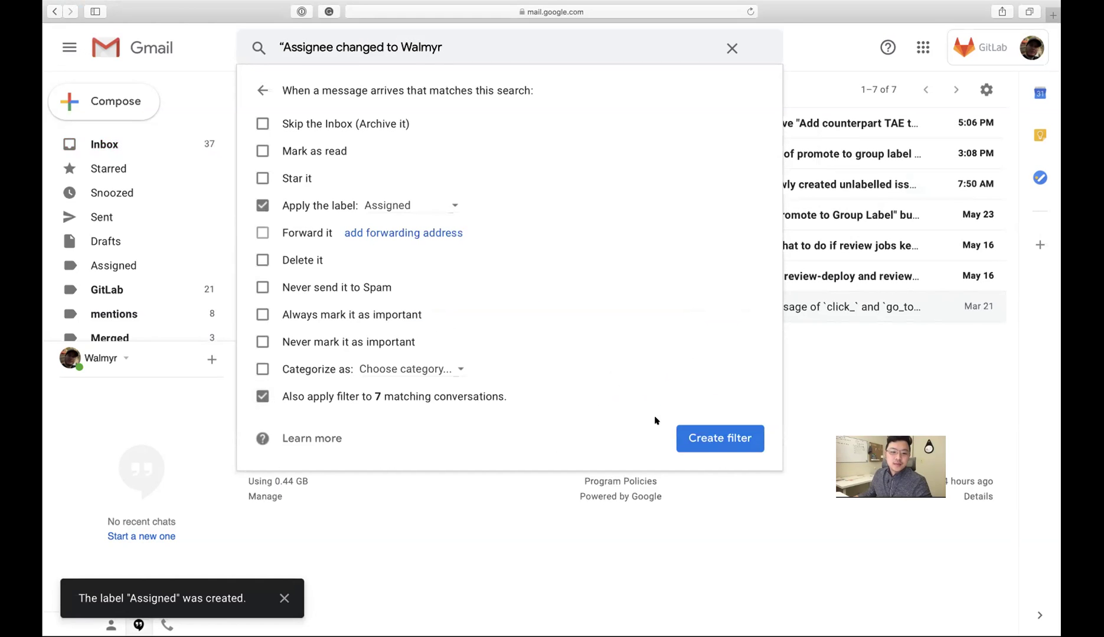
click(686, 436)
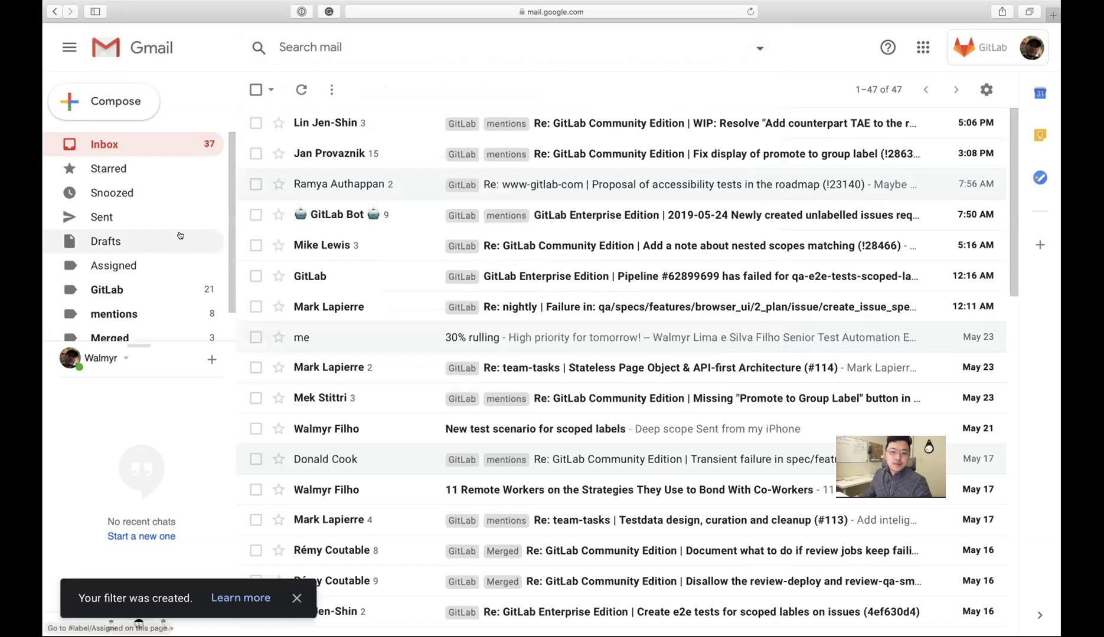
scroll(151, 222, down, 1)
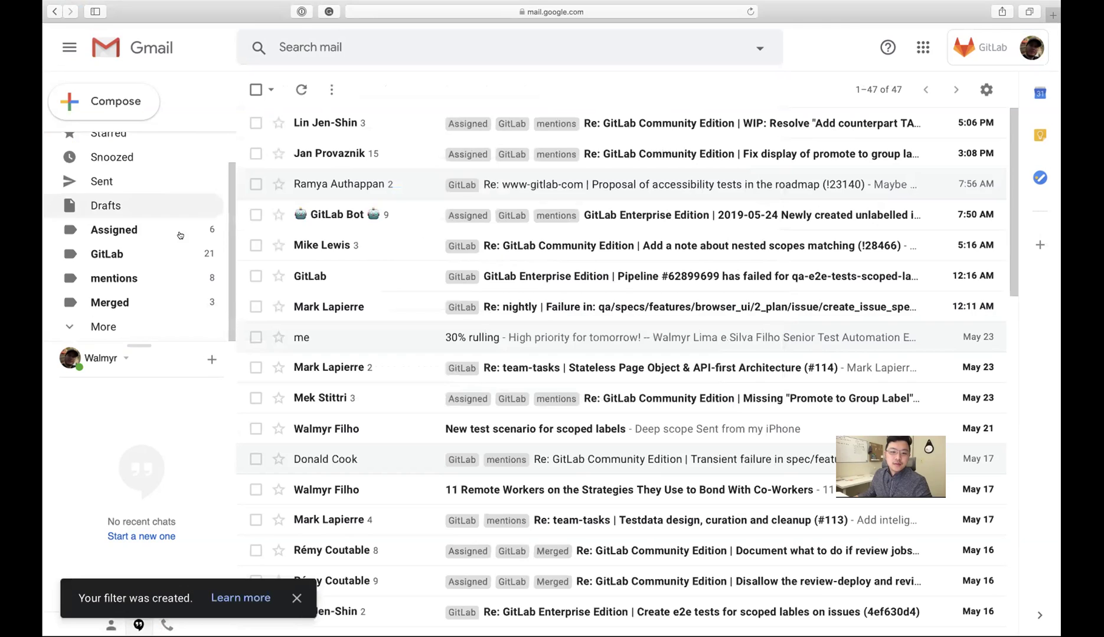
click(142, 230)
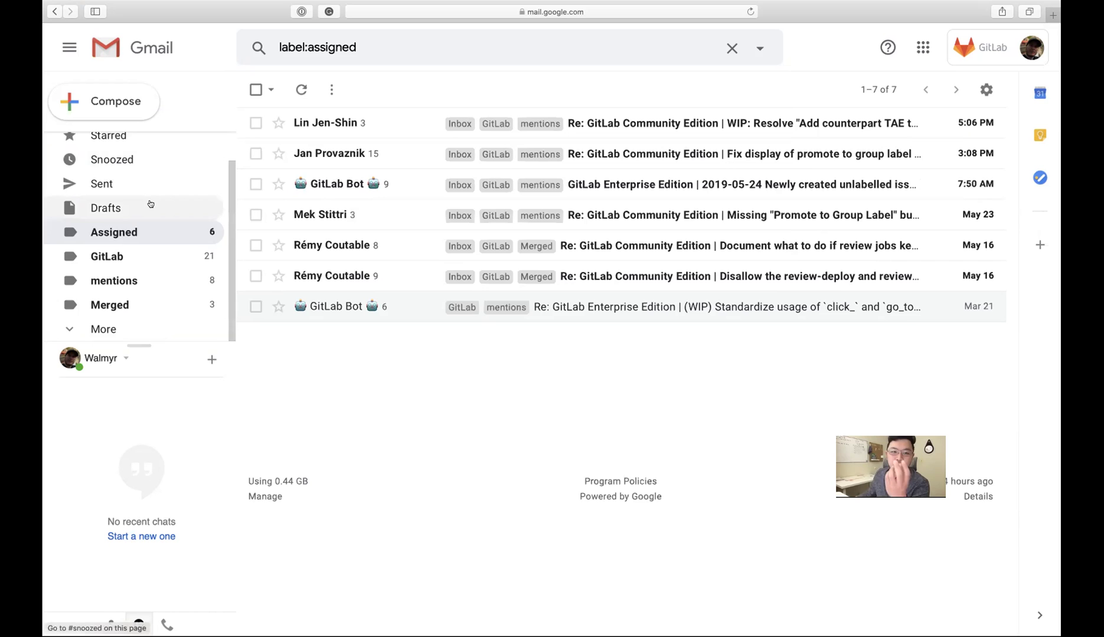
scroll(151, 204, up, 1)
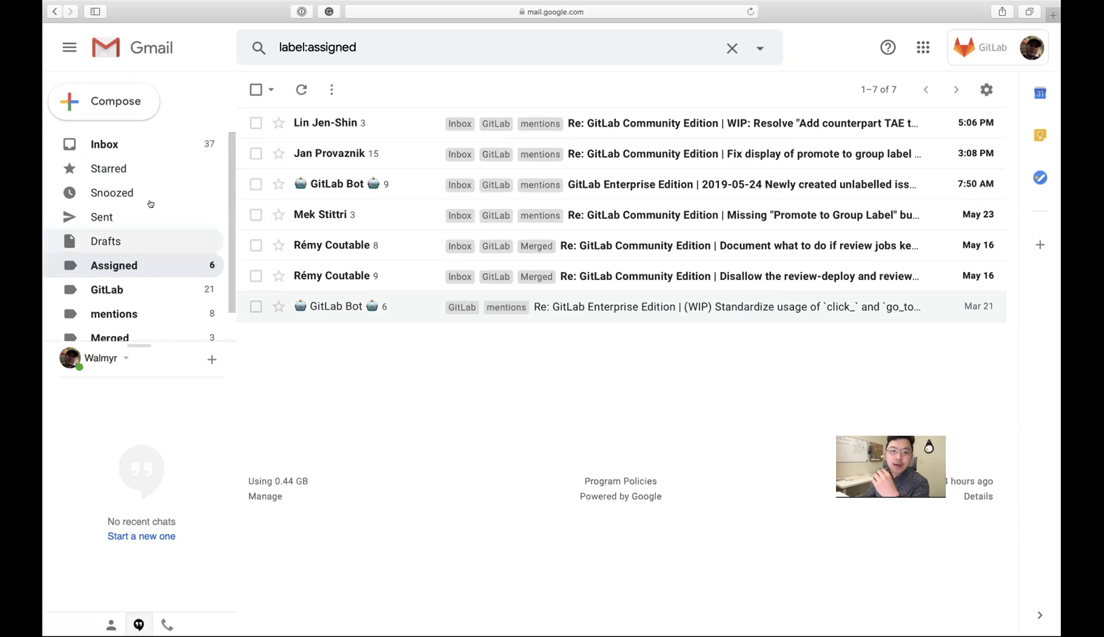
click(117, 146)
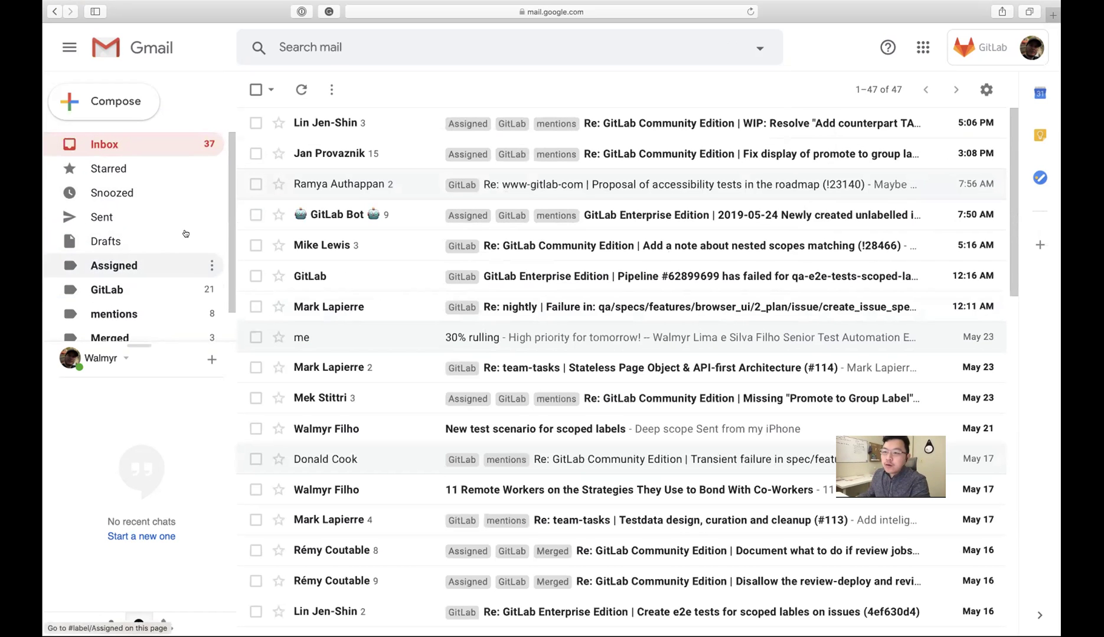
scroll(118, 283, down, 2)
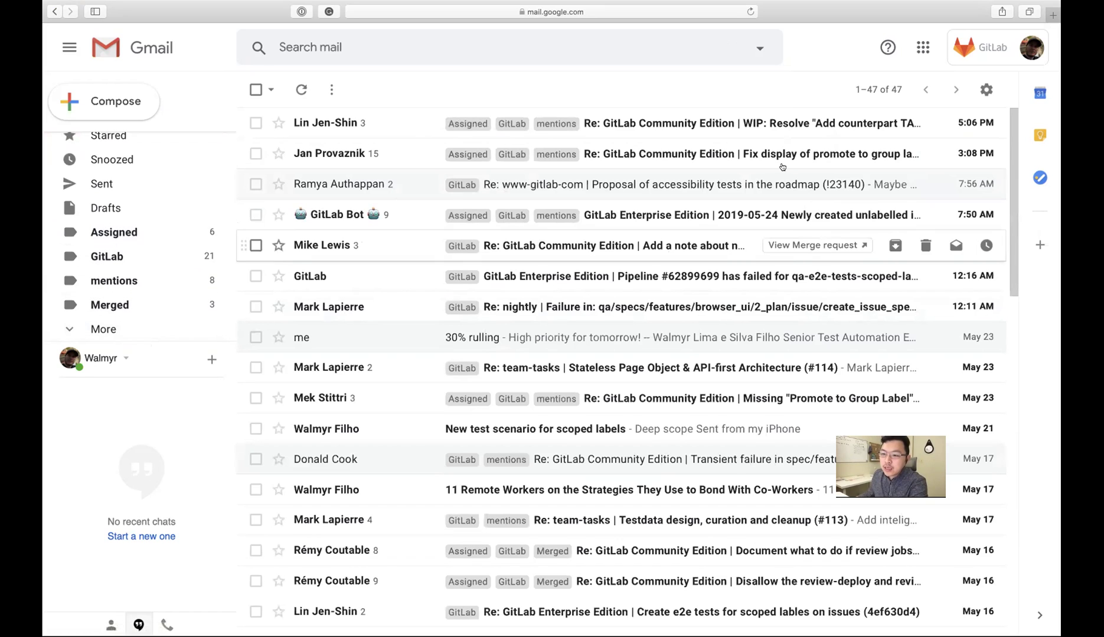
Step: Open the Labels settings listing Assigned, GitLab, mentions and Merged, and start a new label
click(980, 90)
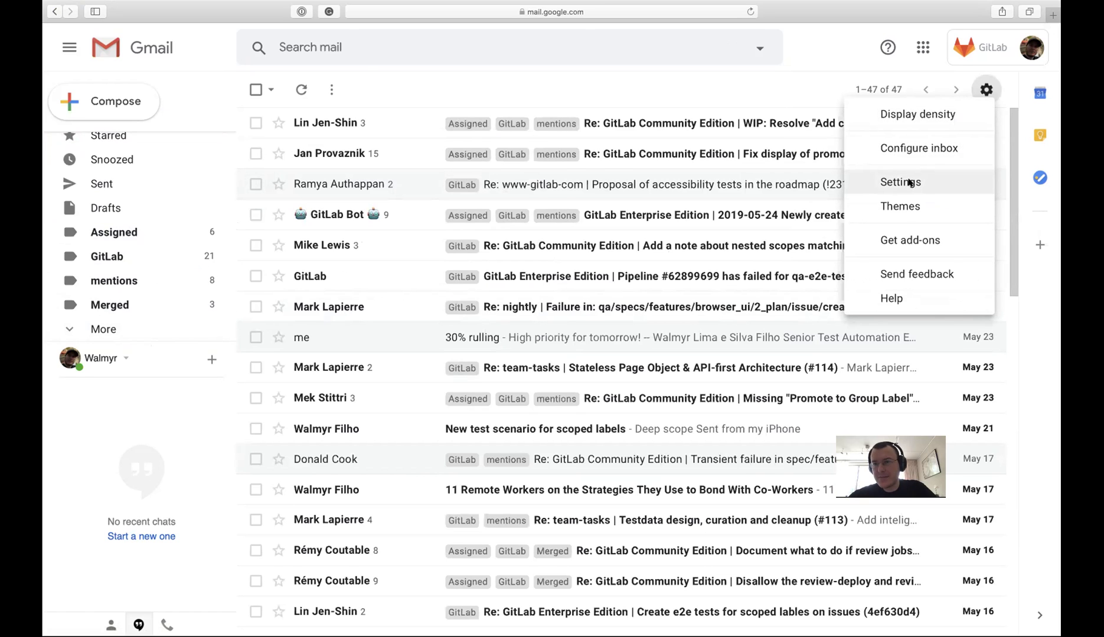
click(903, 182)
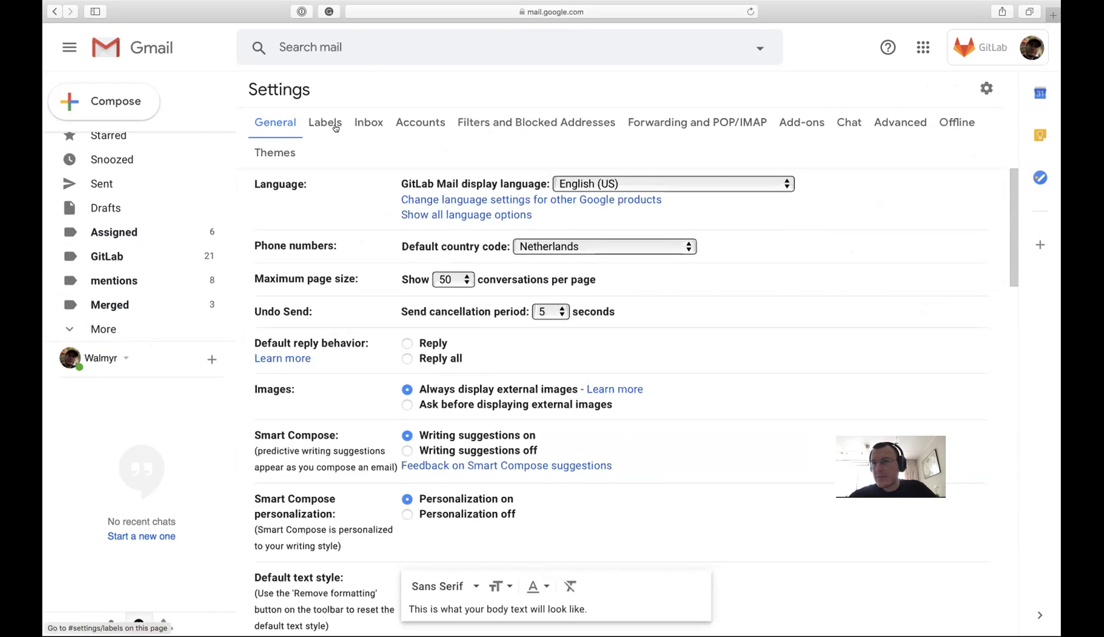
click(335, 125)
scroll(285, 279, down, 5)
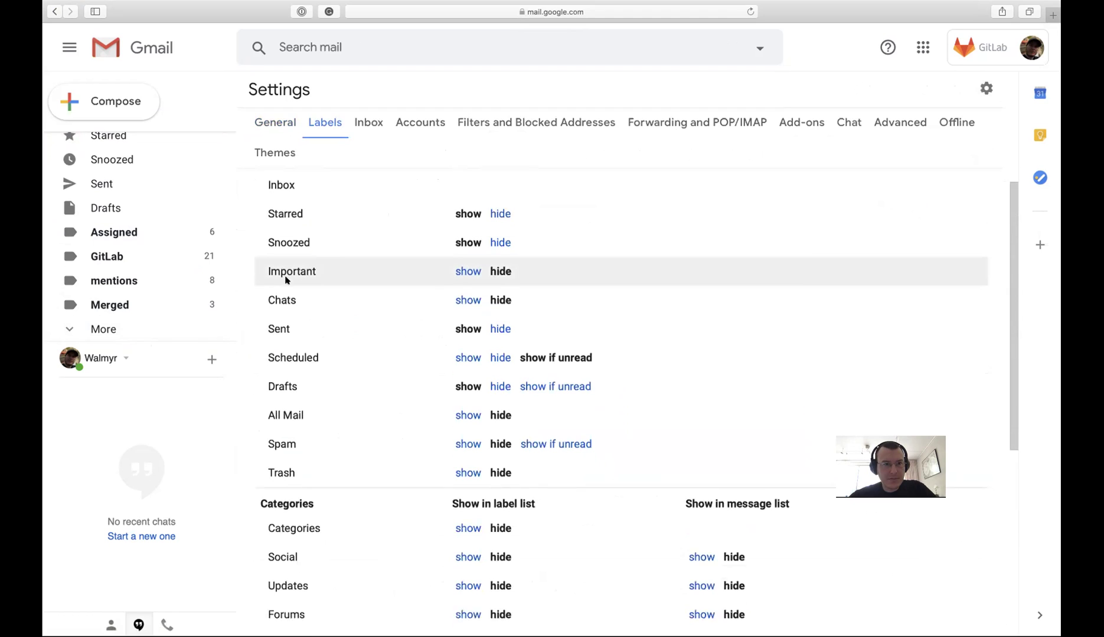
scroll(285, 279, down, 2)
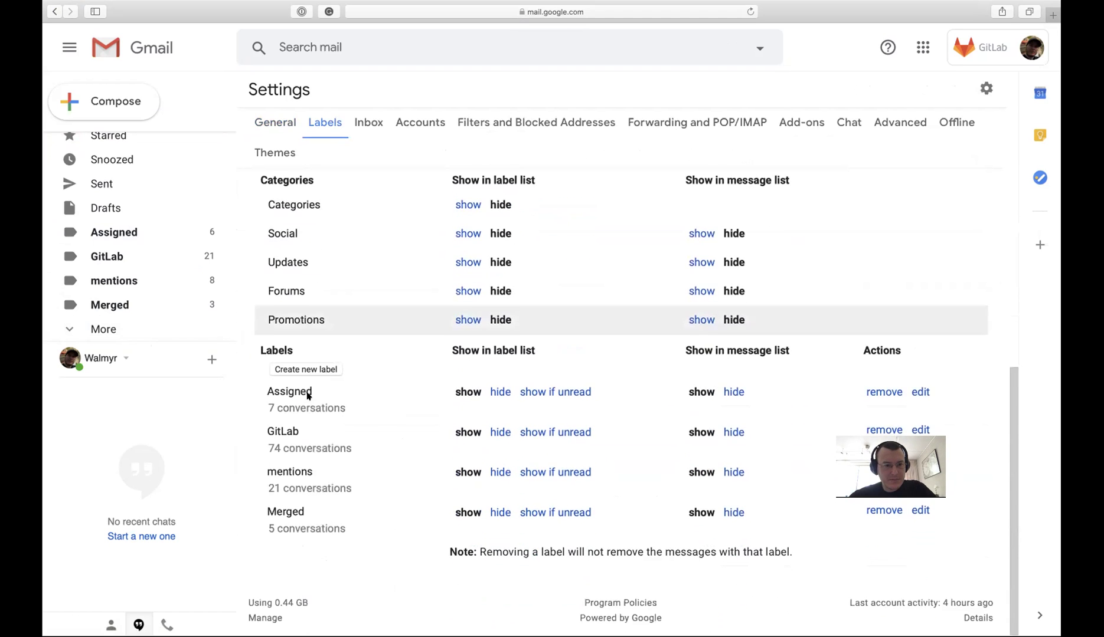
scroll(369, 328, up, 1)
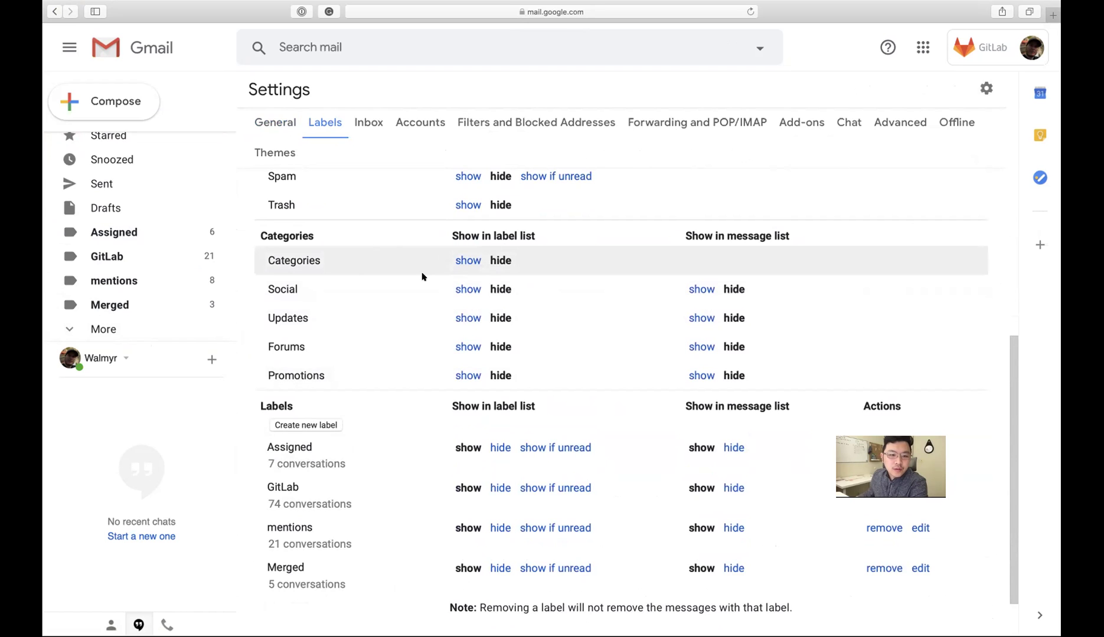
click(304, 427)
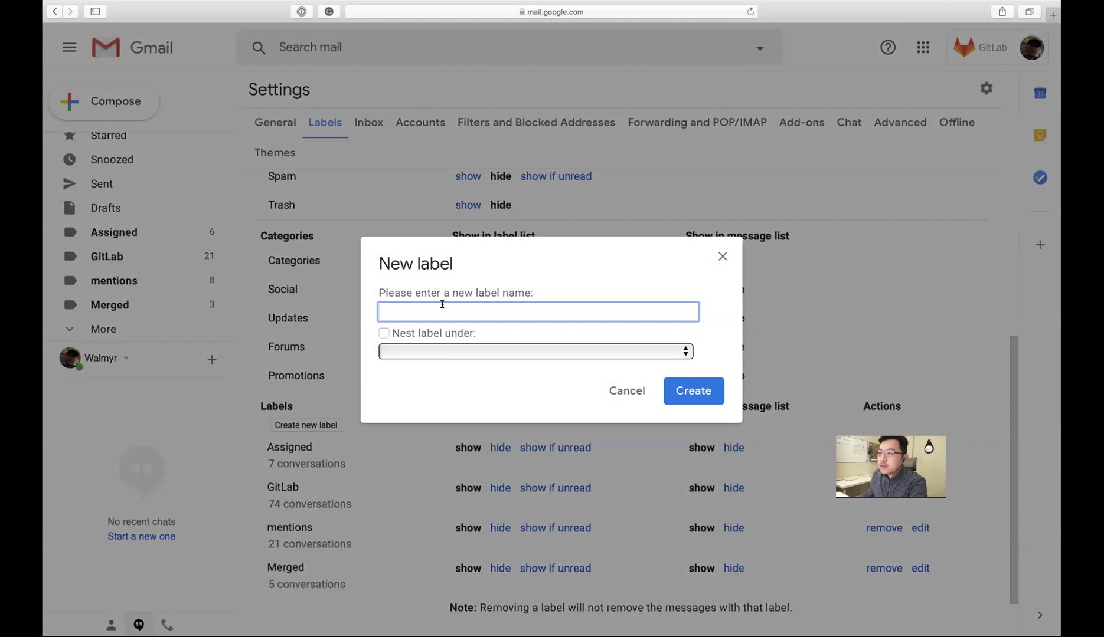
Step: Name the new top-level label Status and create it
text(Status)
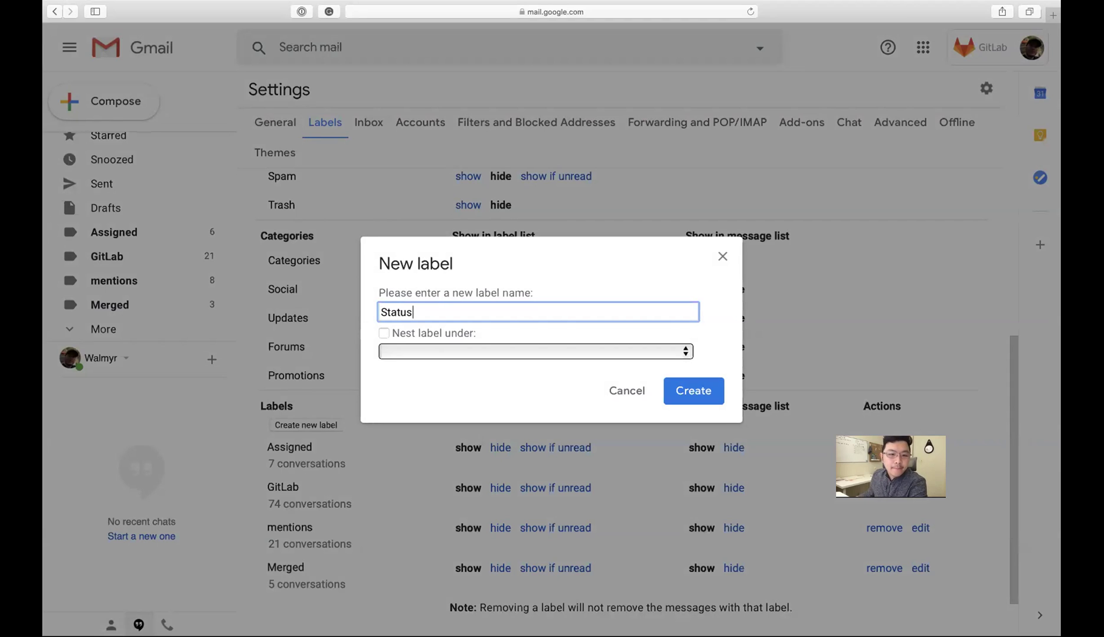
click(676, 392)
scroll(349, 464, down, 2)
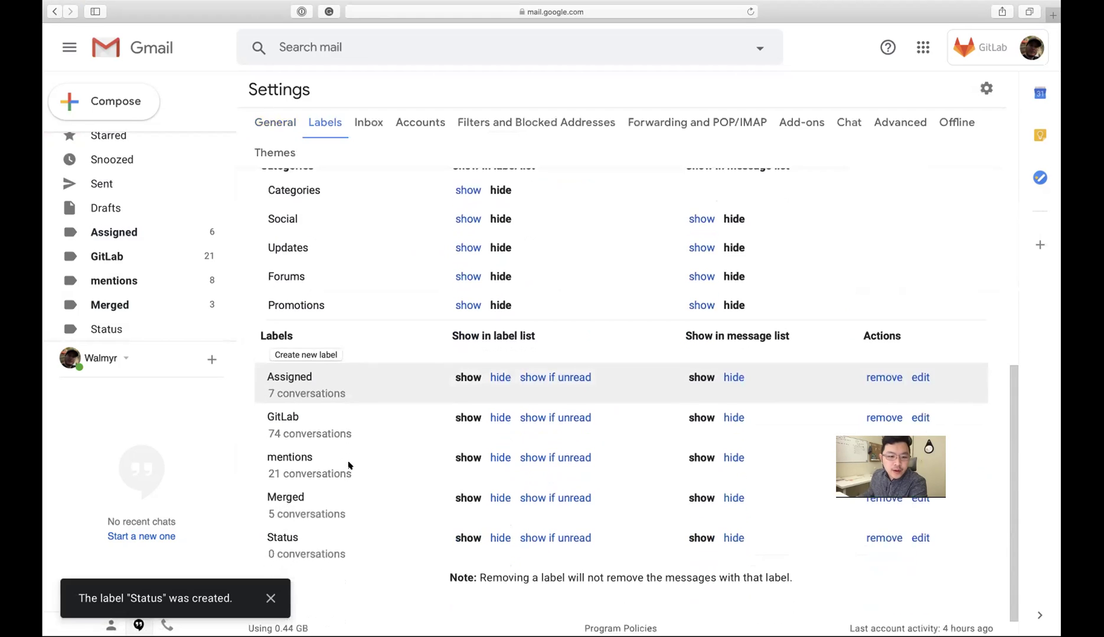
scroll(348, 466, down, 1)
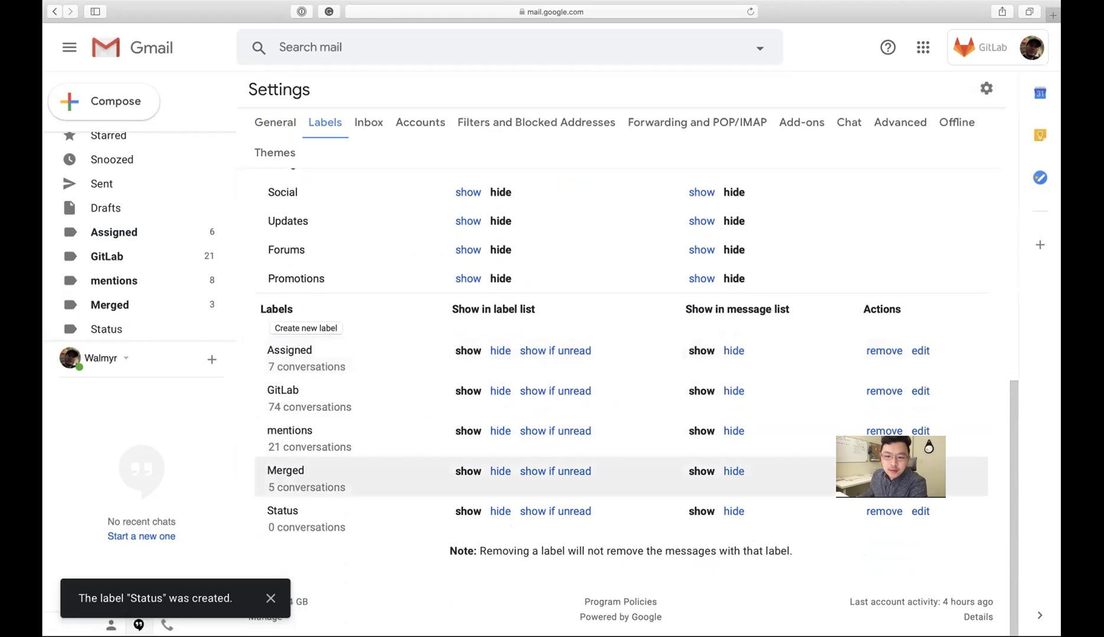
Step: Nest the Merged label under Status and save, then bring up the advanced search form
click(920, 471)
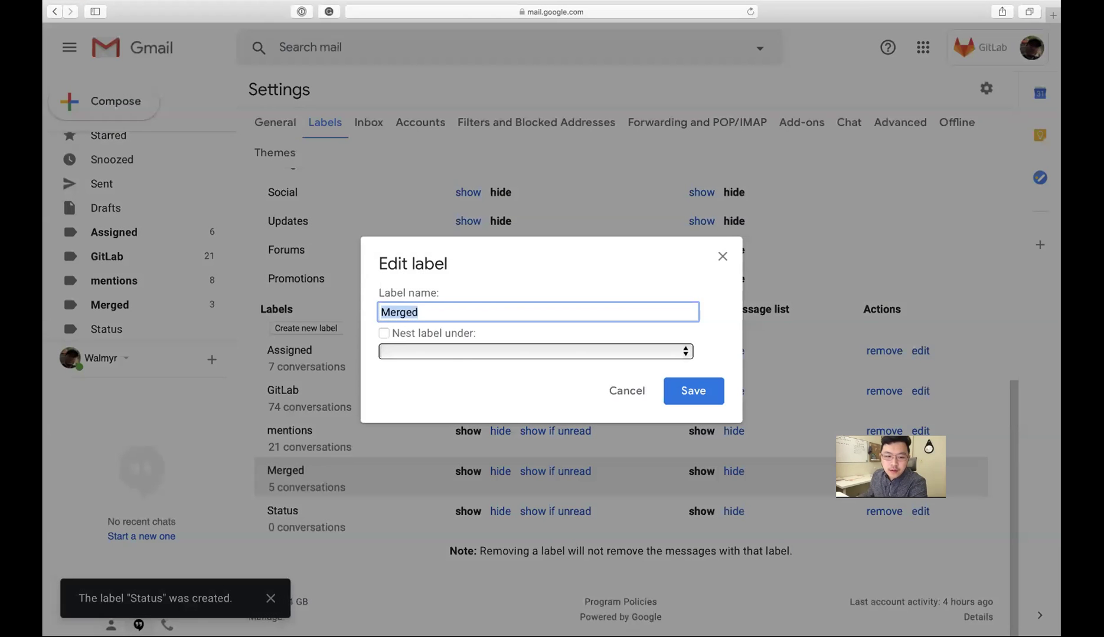
click(384, 333)
click(409, 351)
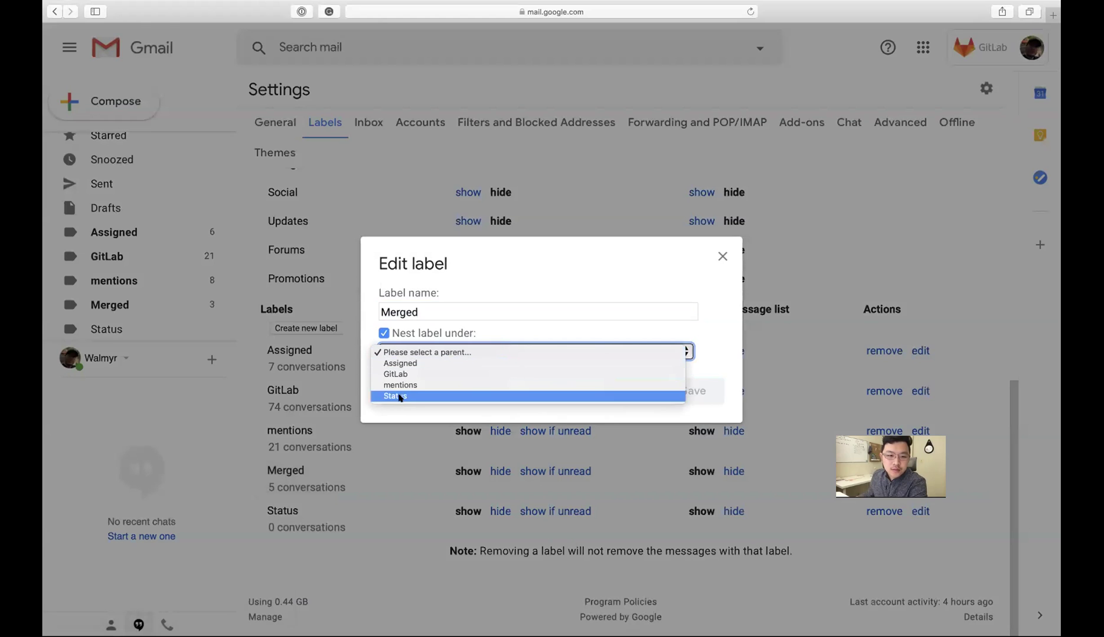
click(402, 396)
click(699, 390)
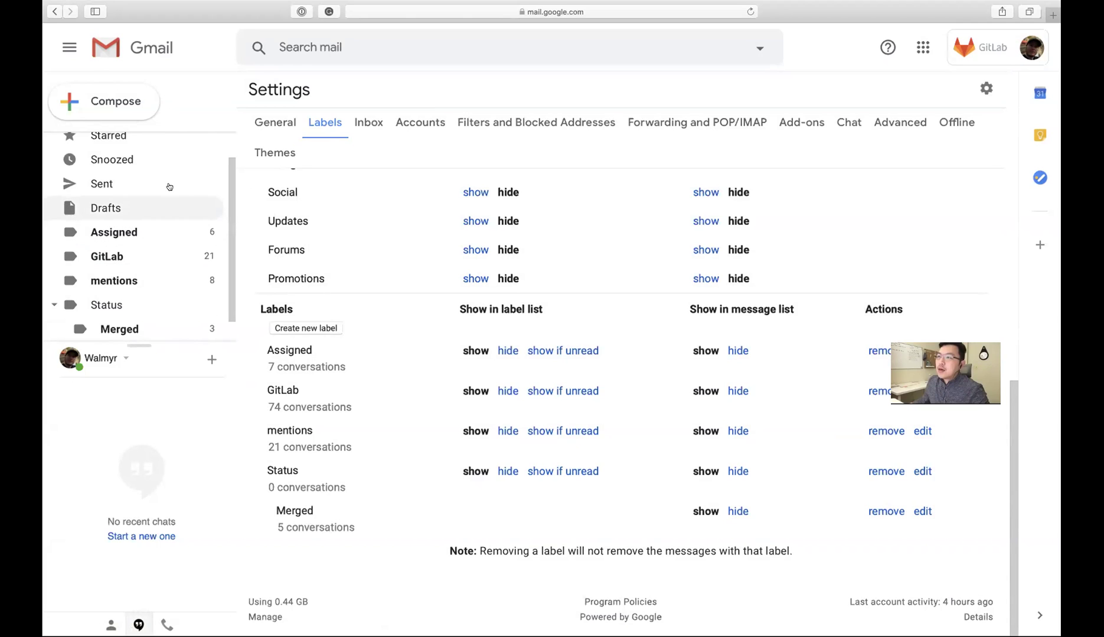
click(748, 49)
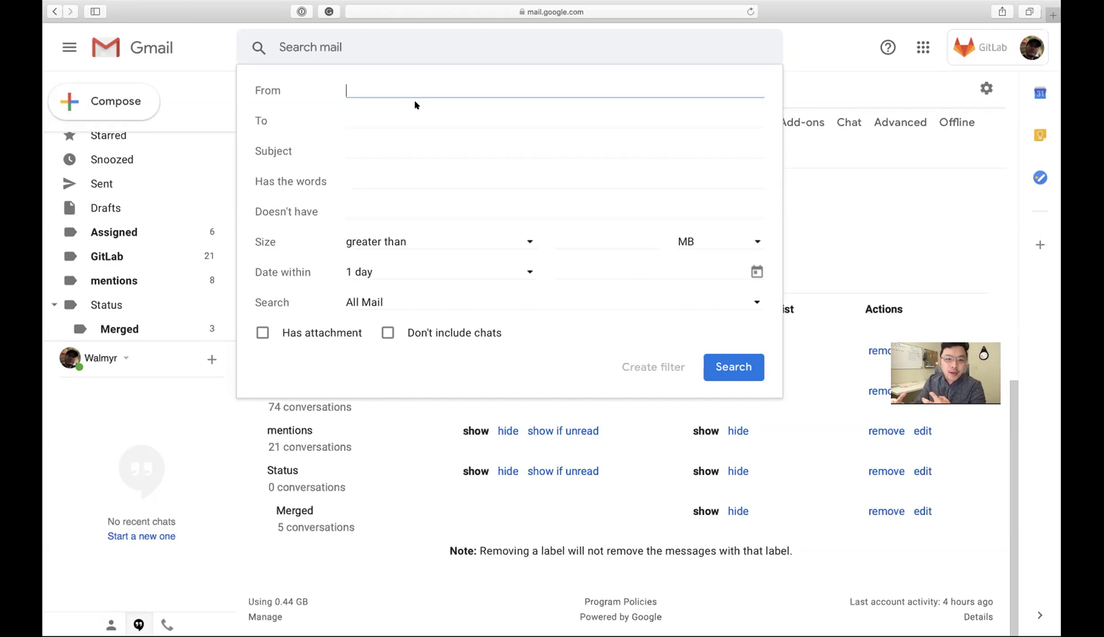
Step: Search .gitlab.com mail for "Issue was closed by" (6 results) and turn it into a filter
text(.git)
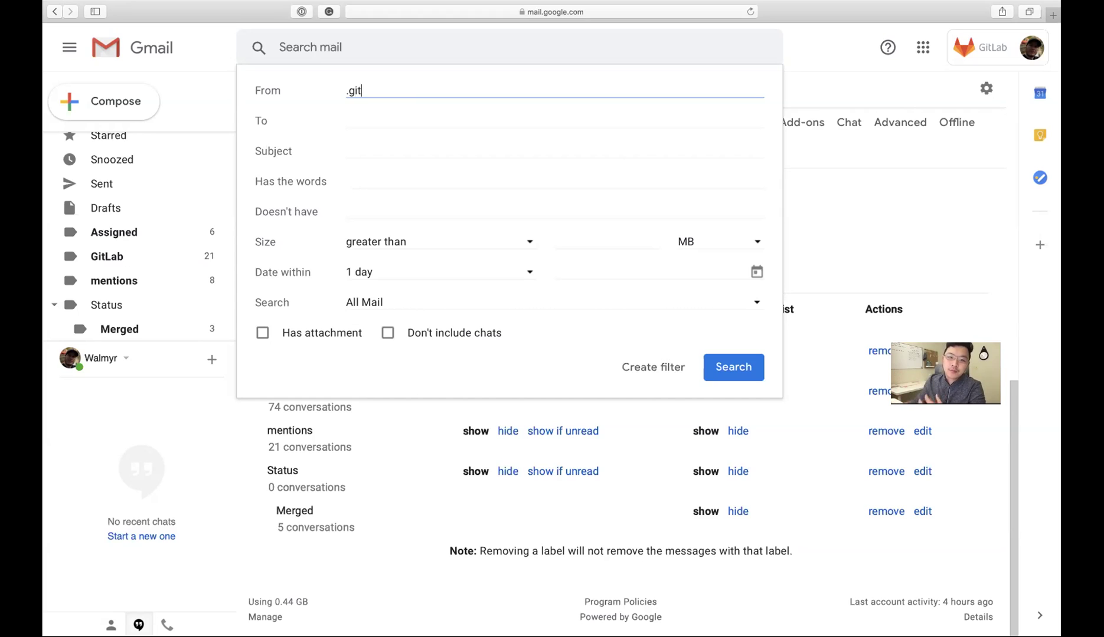
text(lab.com)
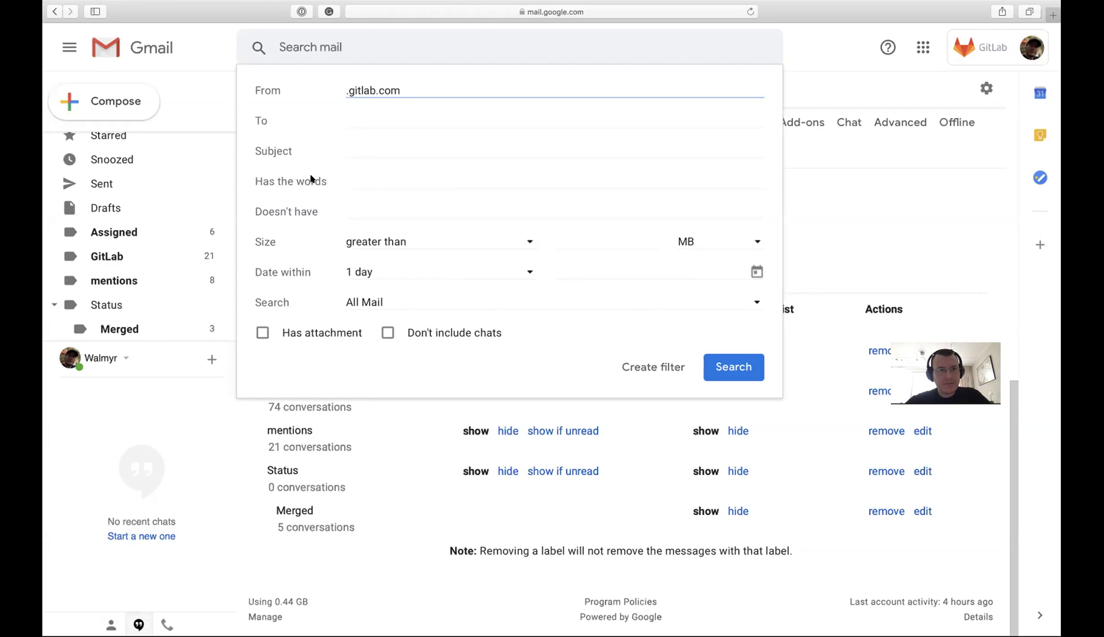
click(404, 178)
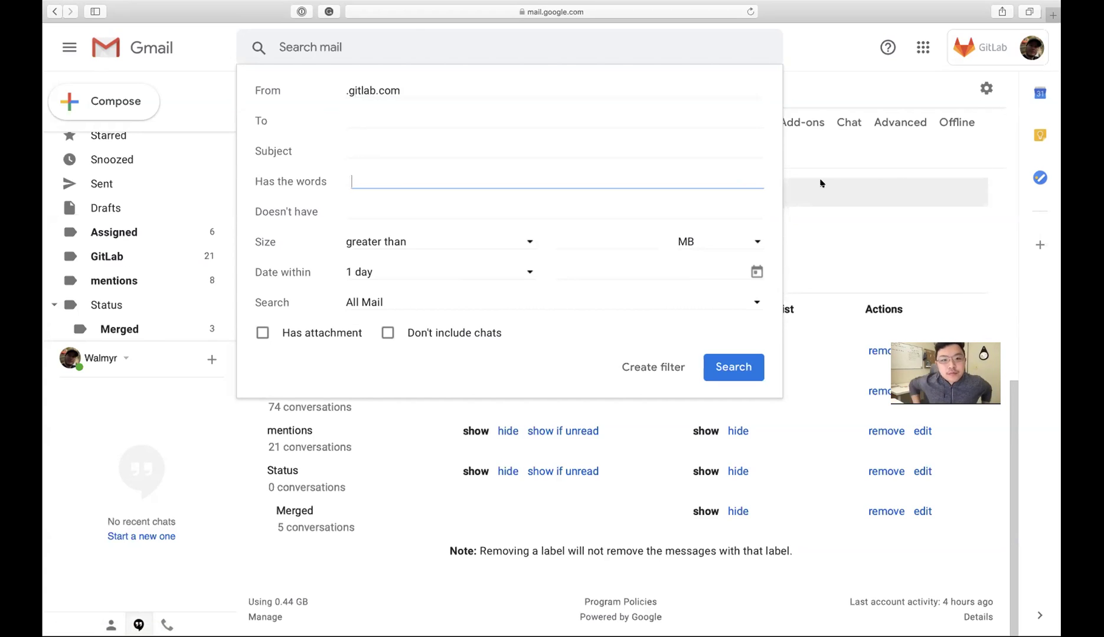
text("Issue was closed by")
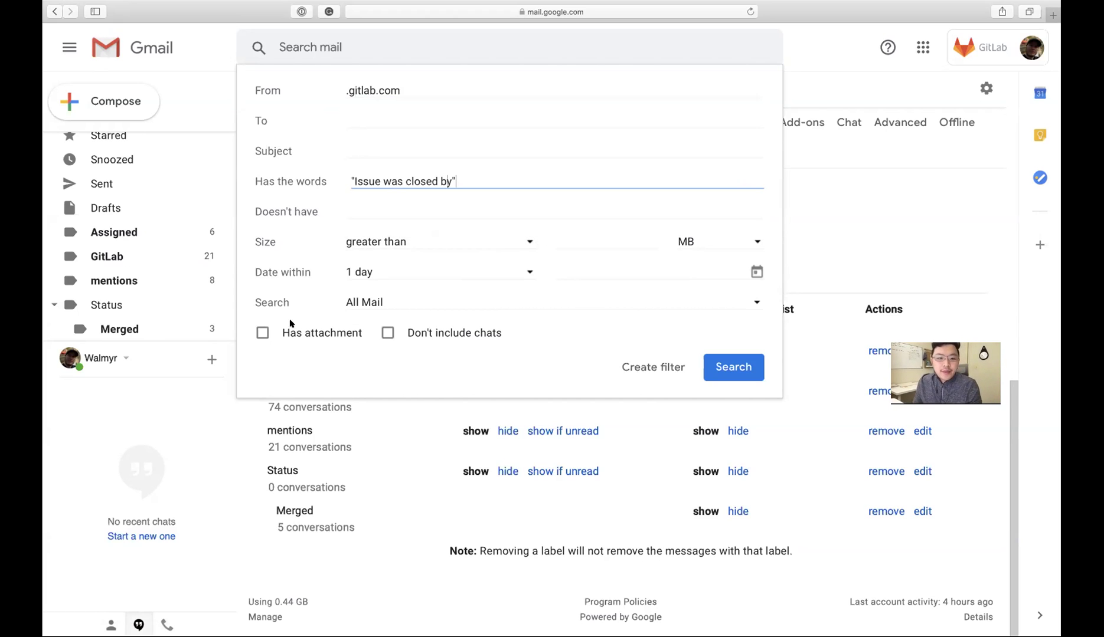
click(737, 369)
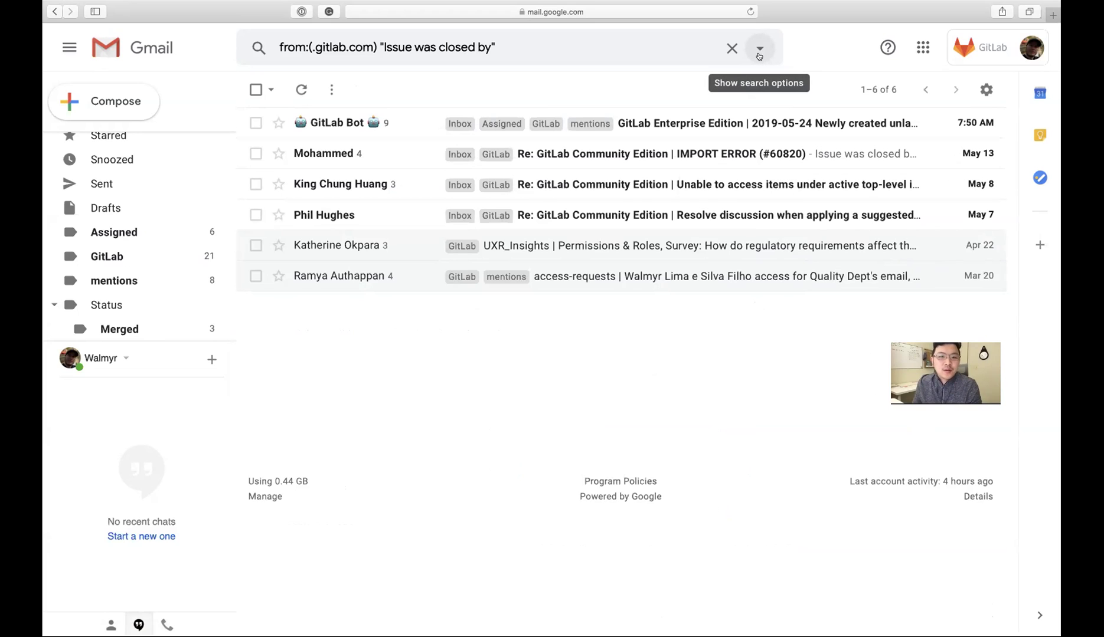
click(759, 56)
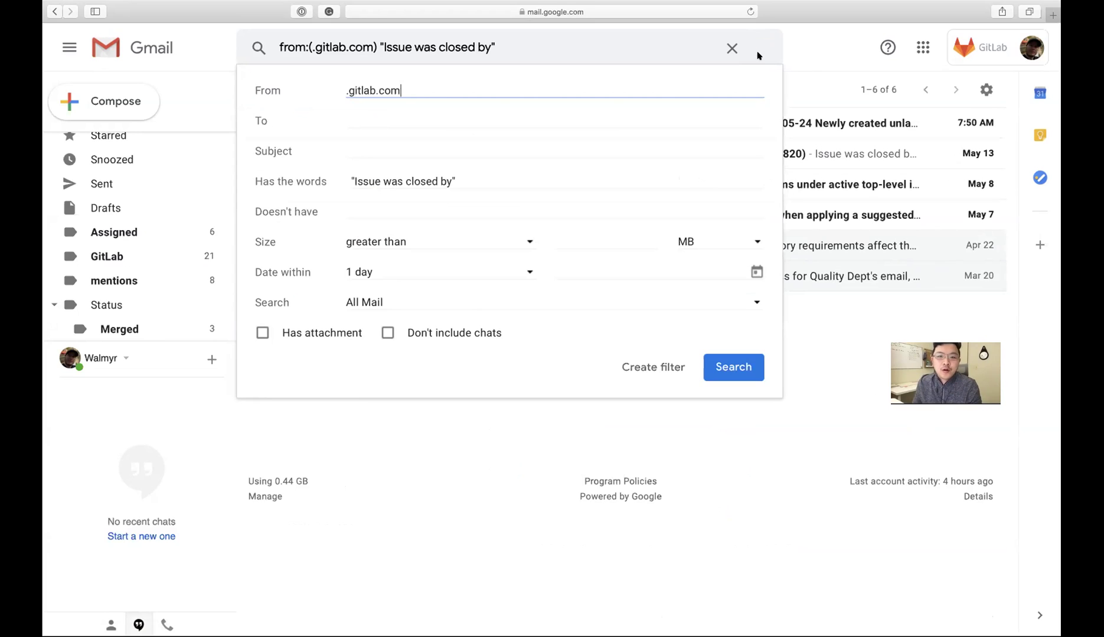
click(643, 369)
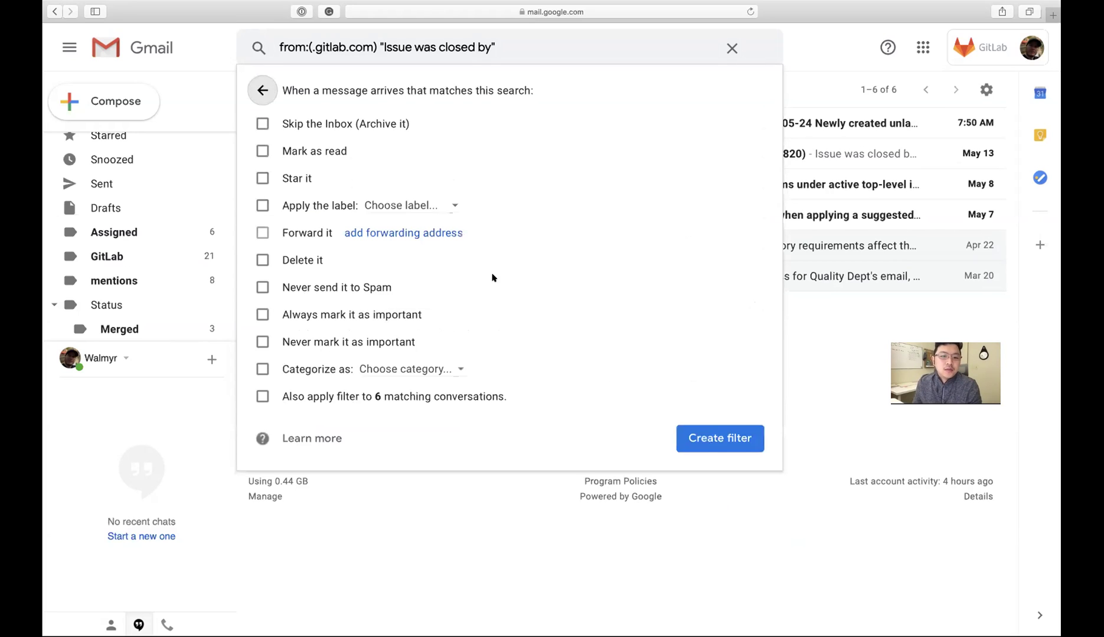
Step: Have the filter apply a new Closed label nested under Status, also to the 6 existing conversations
click(262, 205)
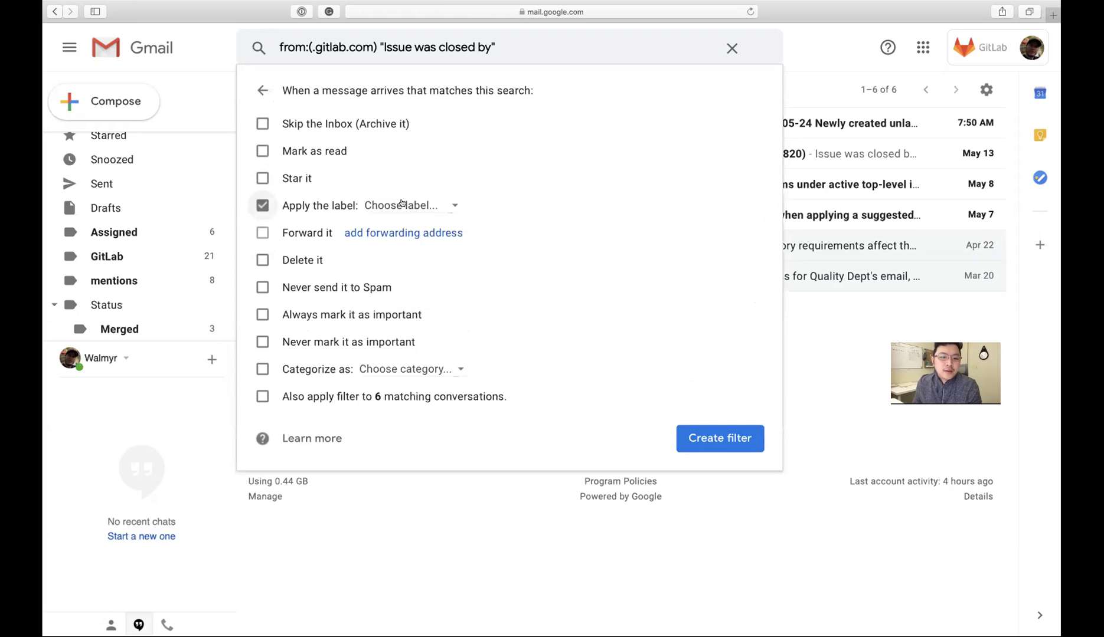
click(405, 205)
click(412, 235)
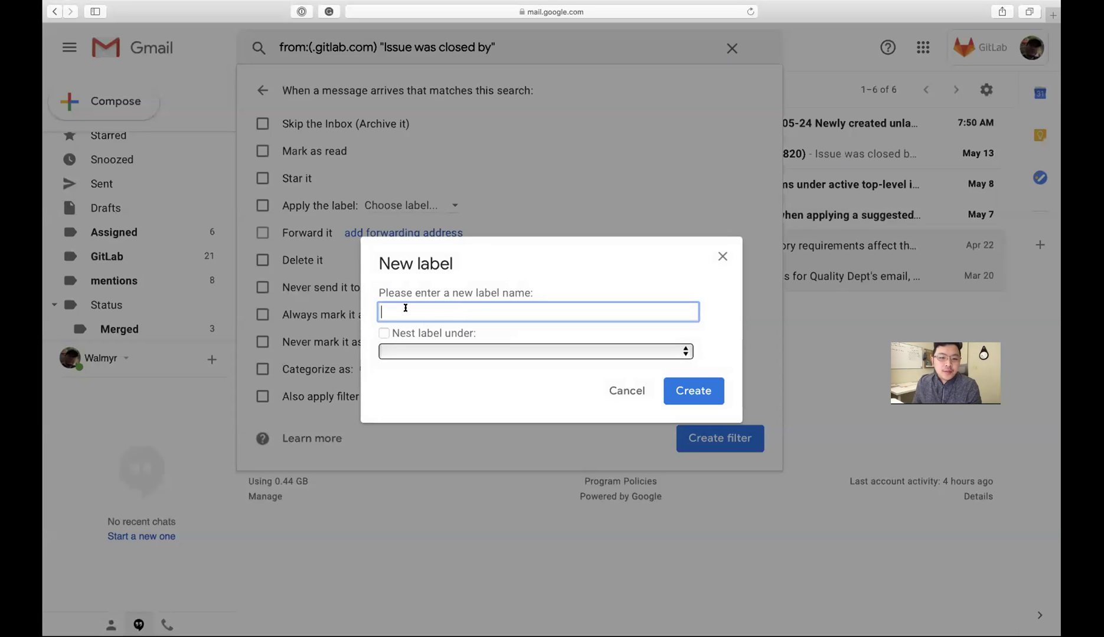
text(Closed)
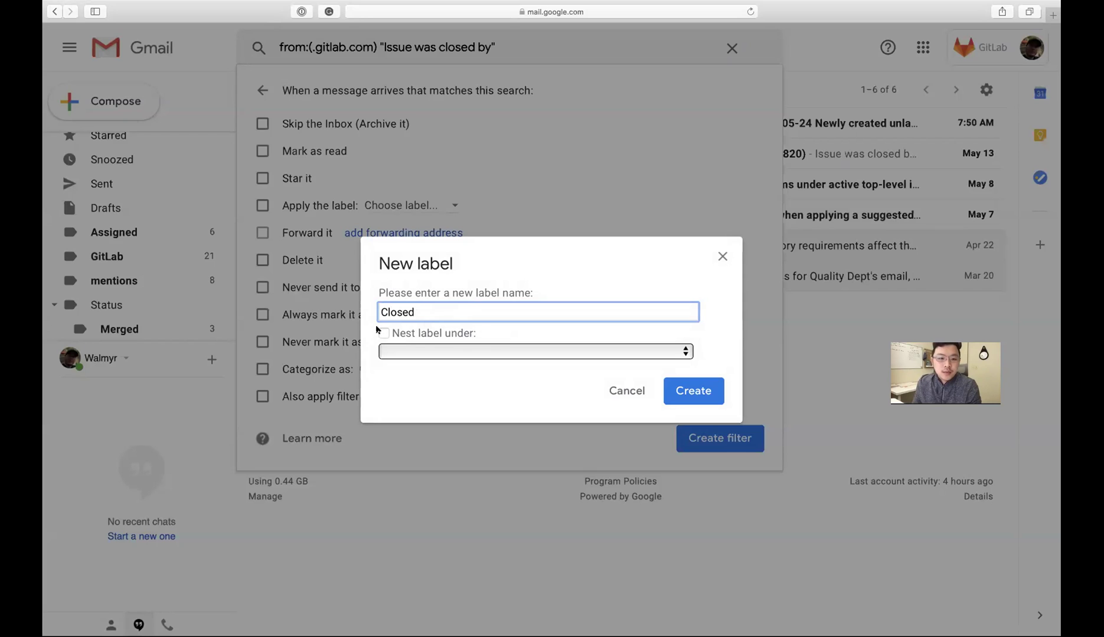
click(381, 333)
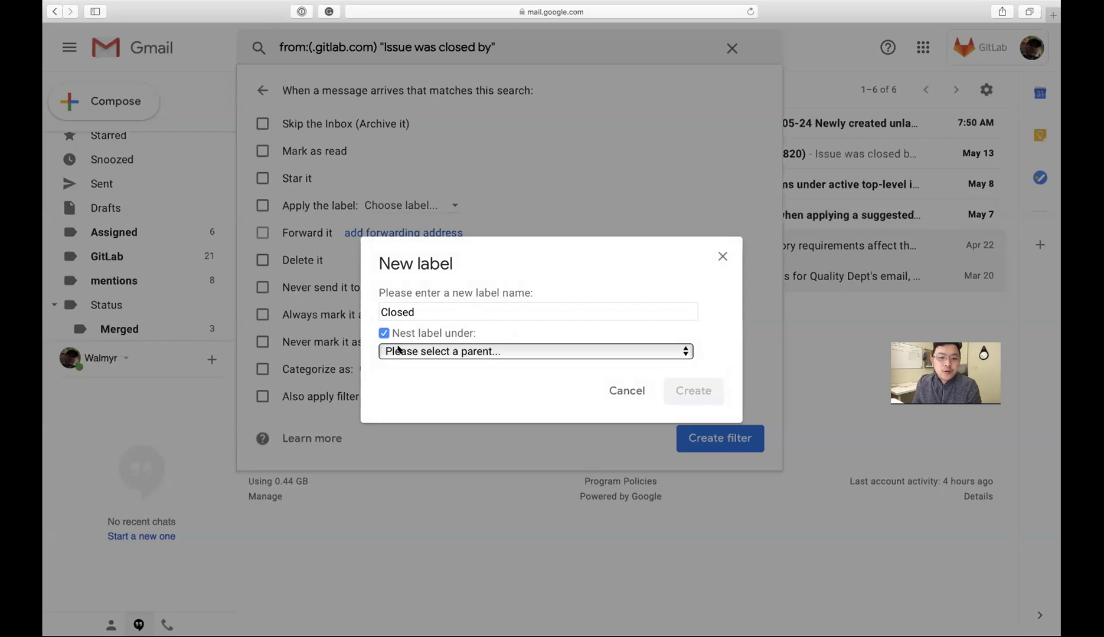
click(400, 351)
click(402, 394)
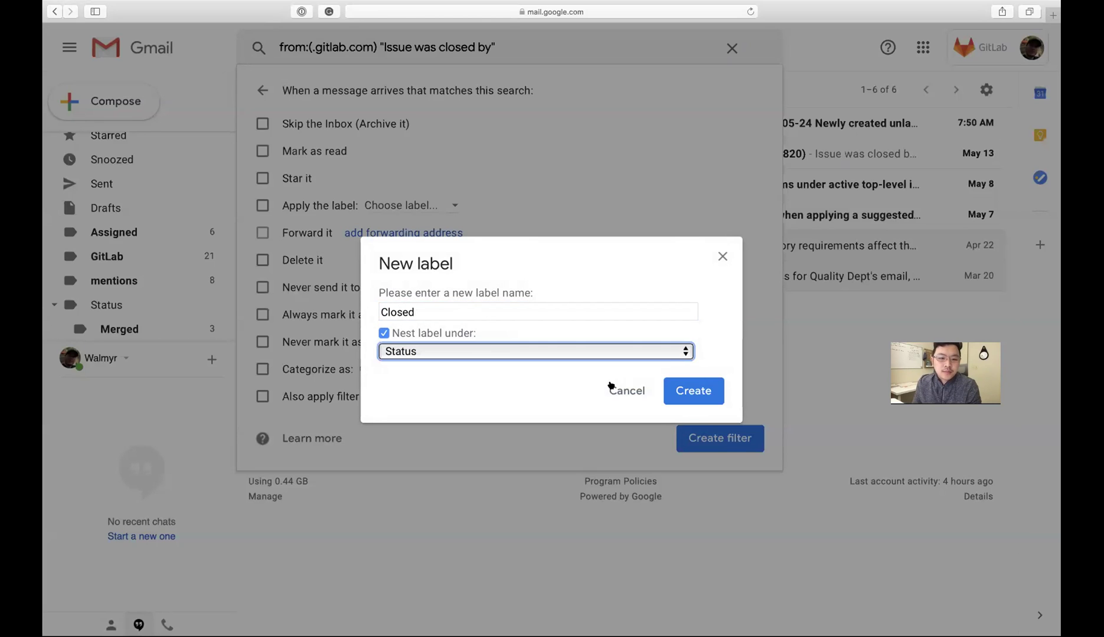
click(689, 390)
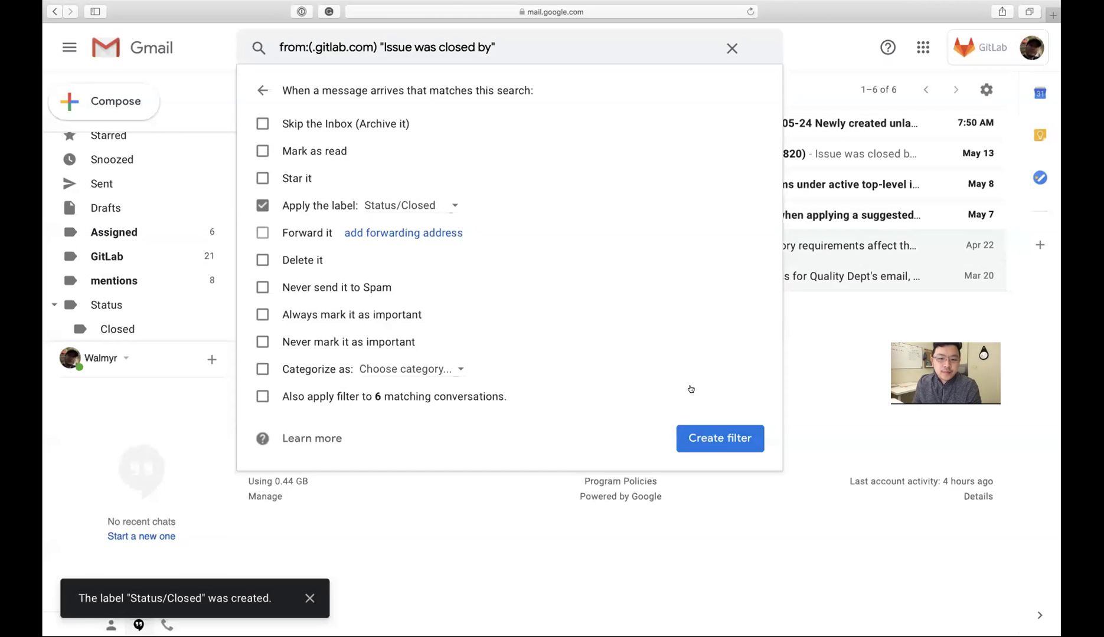
click(262, 396)
click(694, 437)
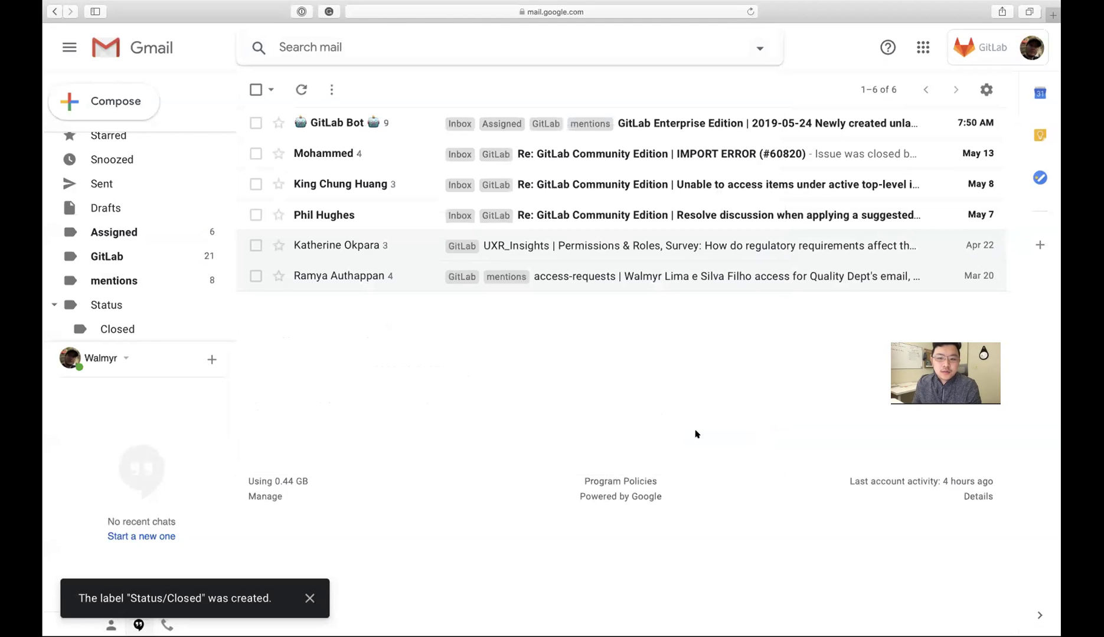
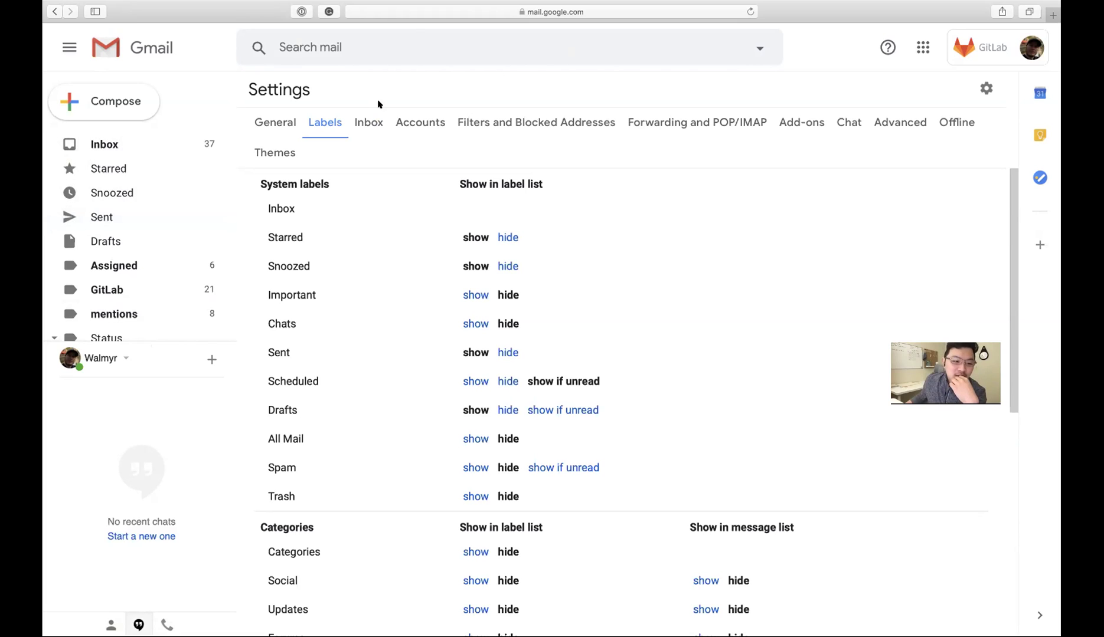
Step: Open the mentions label and apply a custom colour: yellow background, black text
click(146, 313)
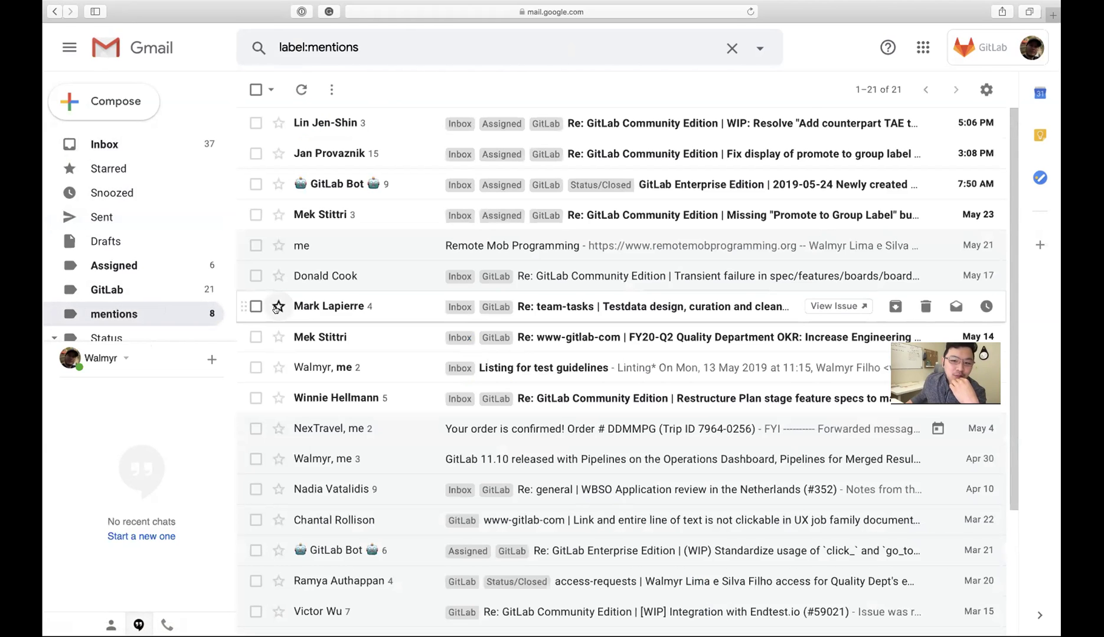
click(209, 312)
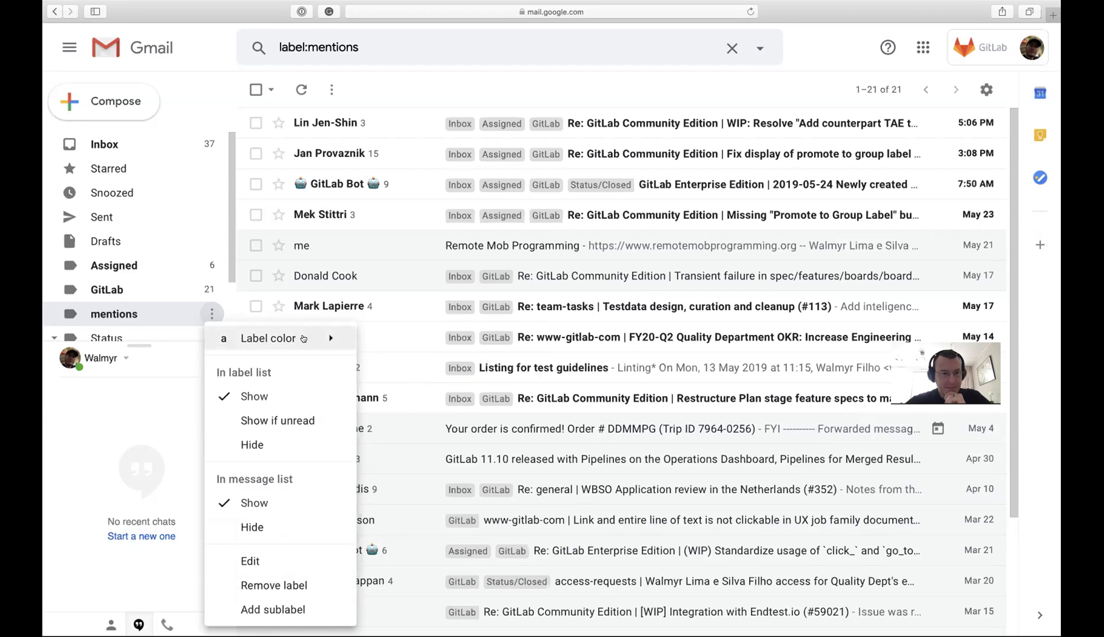
mouse_move(302, 338)
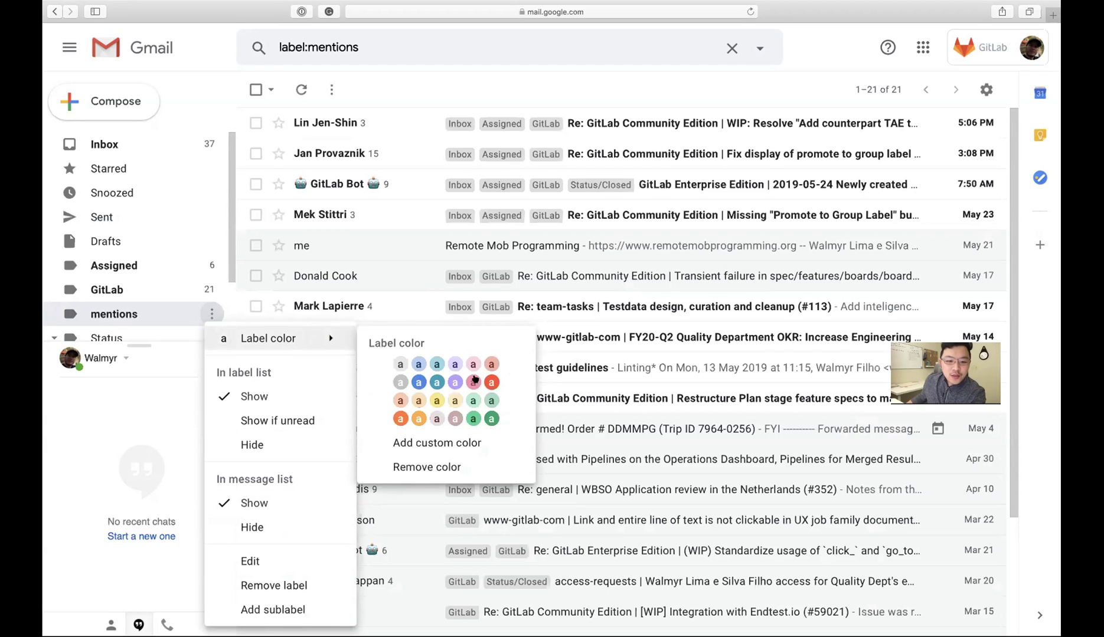
click(416, 444)
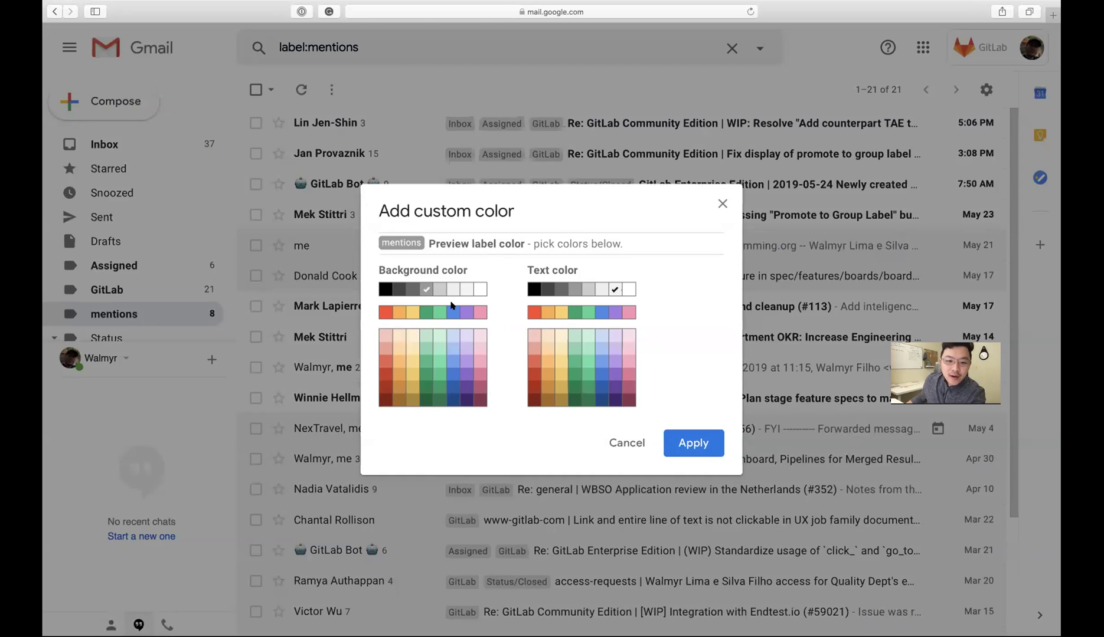
click(412, 313)
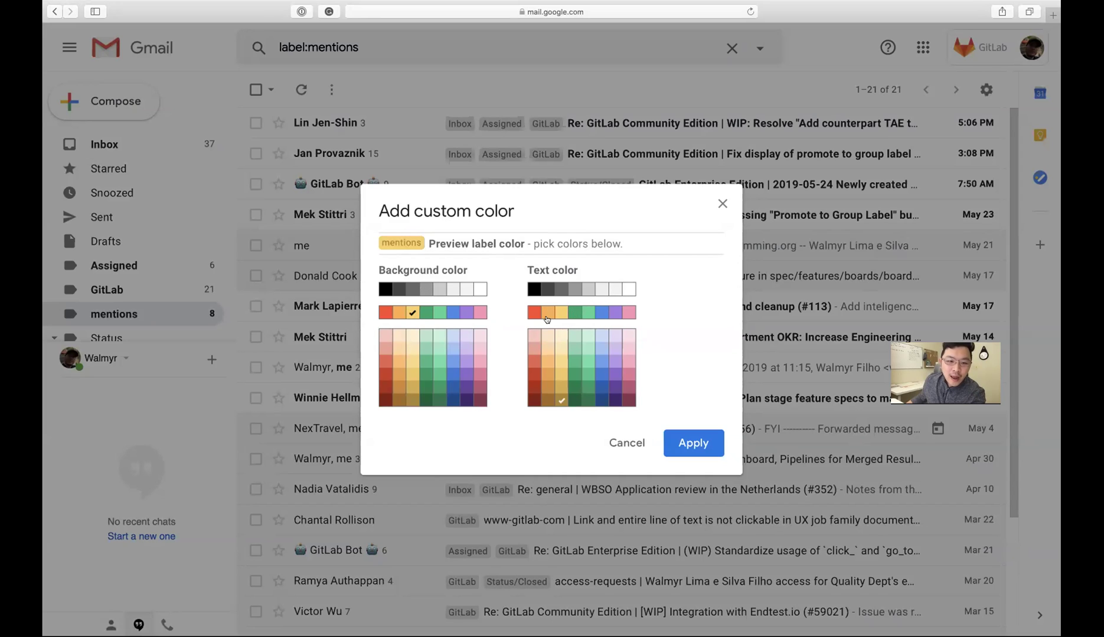
click(532, 289)
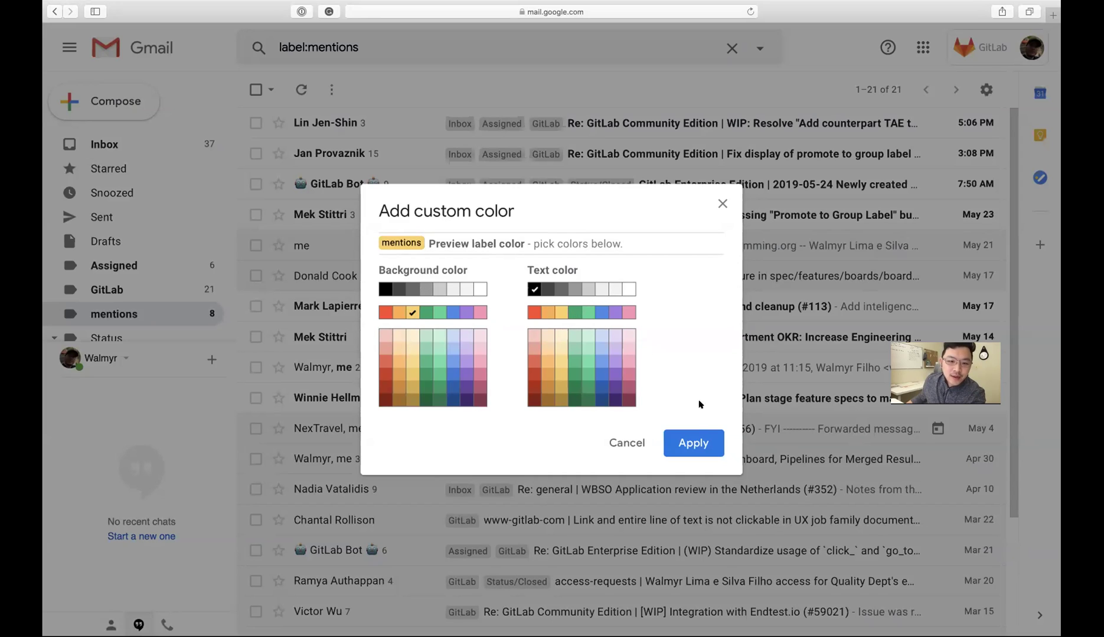
click(689, 439)
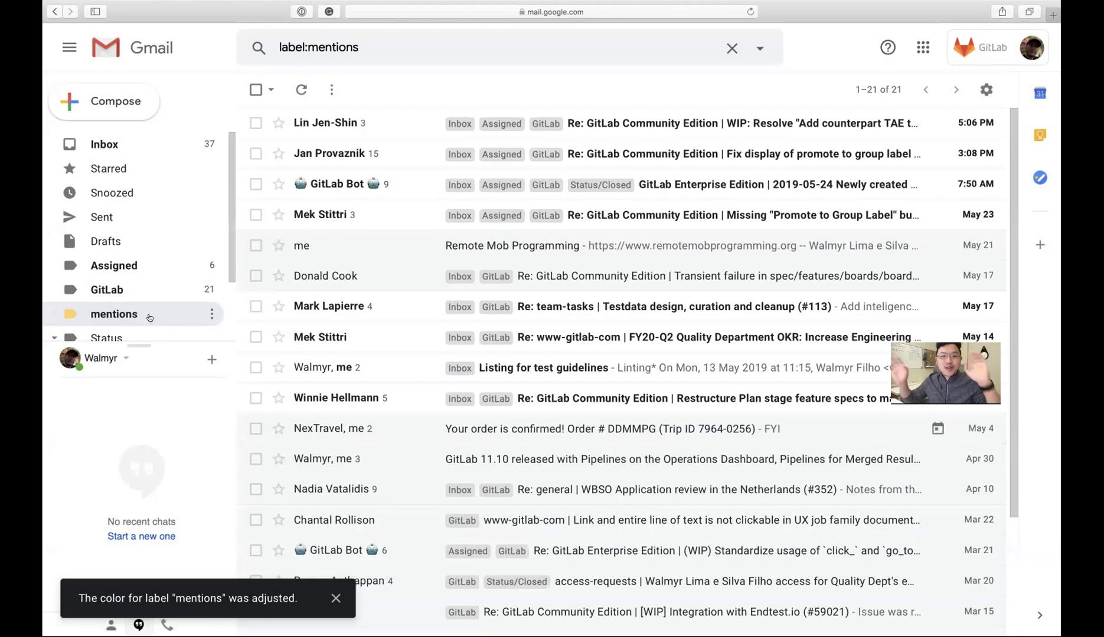
scroll(149, 318, down, 2)
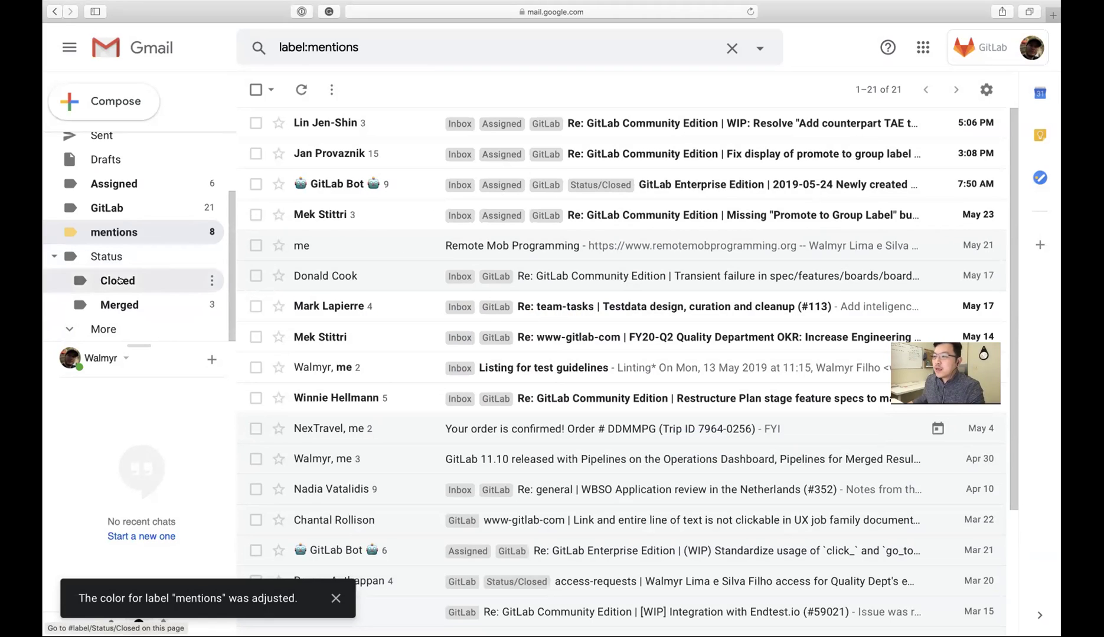
Step: Show Status/Closed messages and cancel its custom colour dialog, leaving it grey
click(118, 279)
click(212, 280)
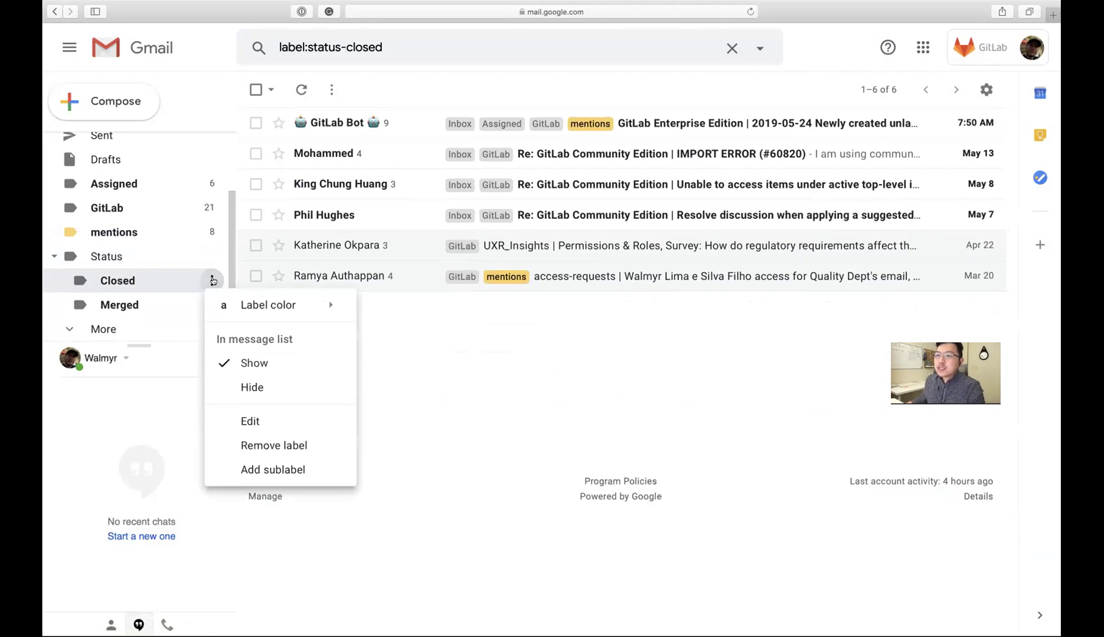
mouse_move(278, 305)
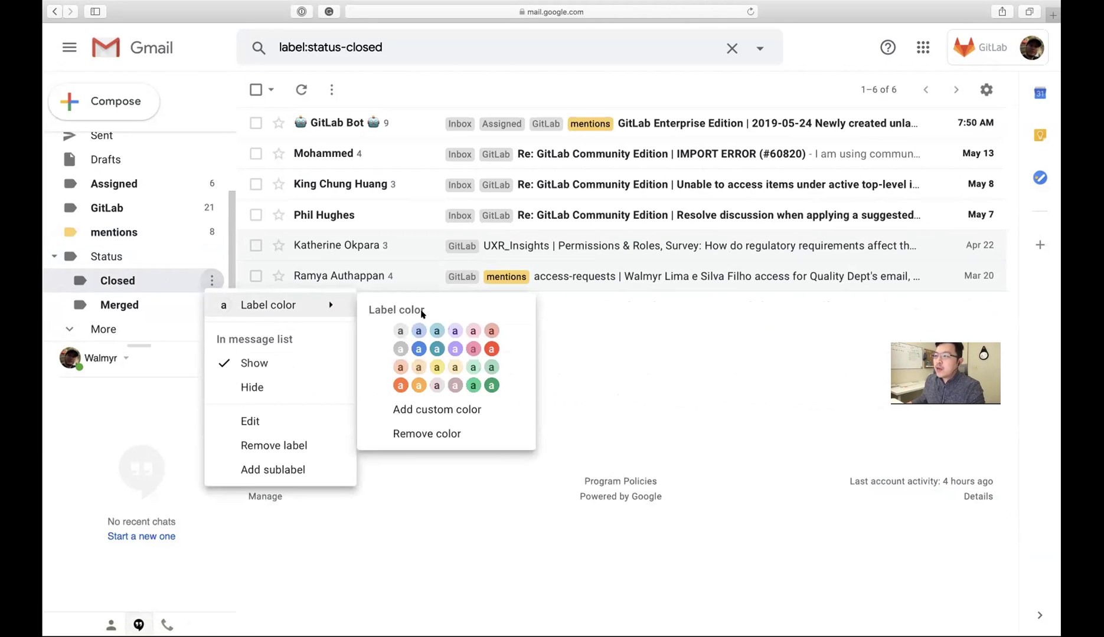
click(435, 407)
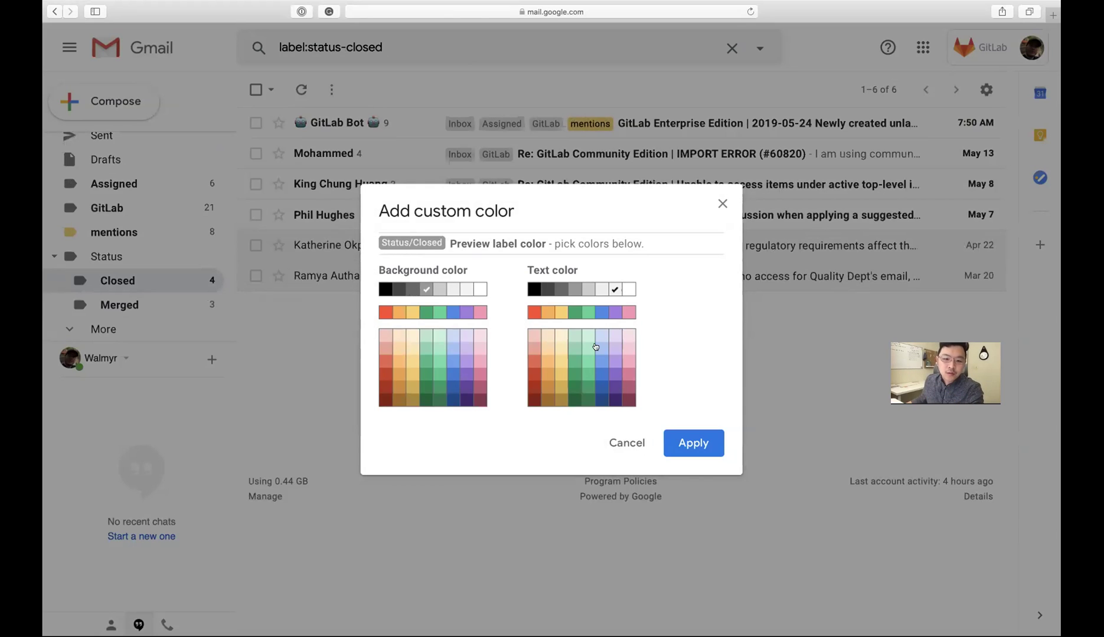
click(641, 439)
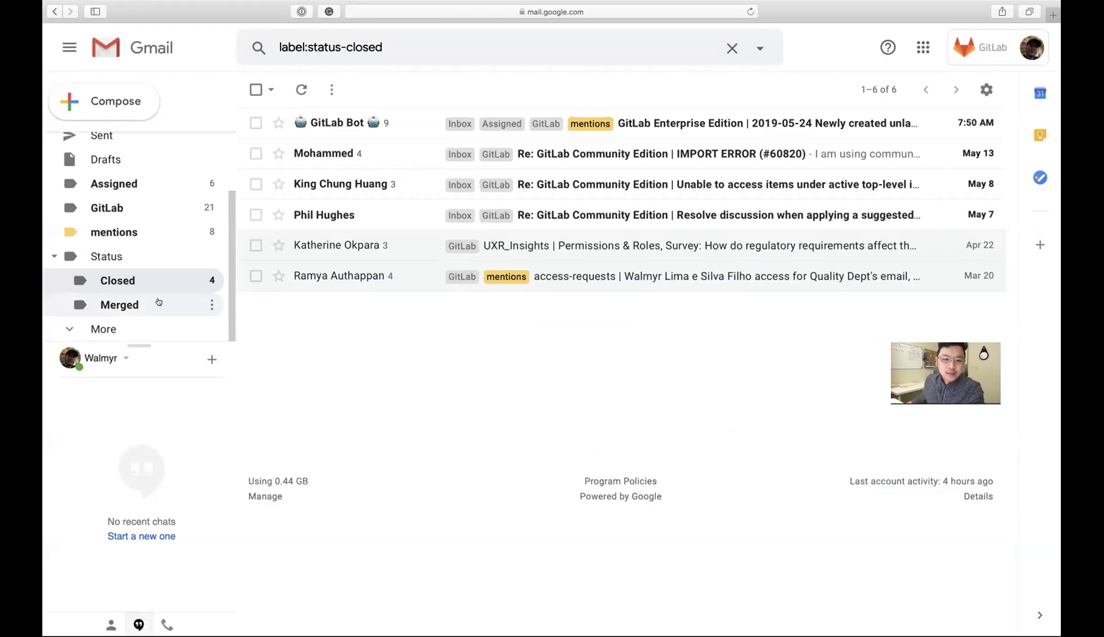
Step: Colour the Status/Merged label green and collapse the Status sublabels
click(213, 304)
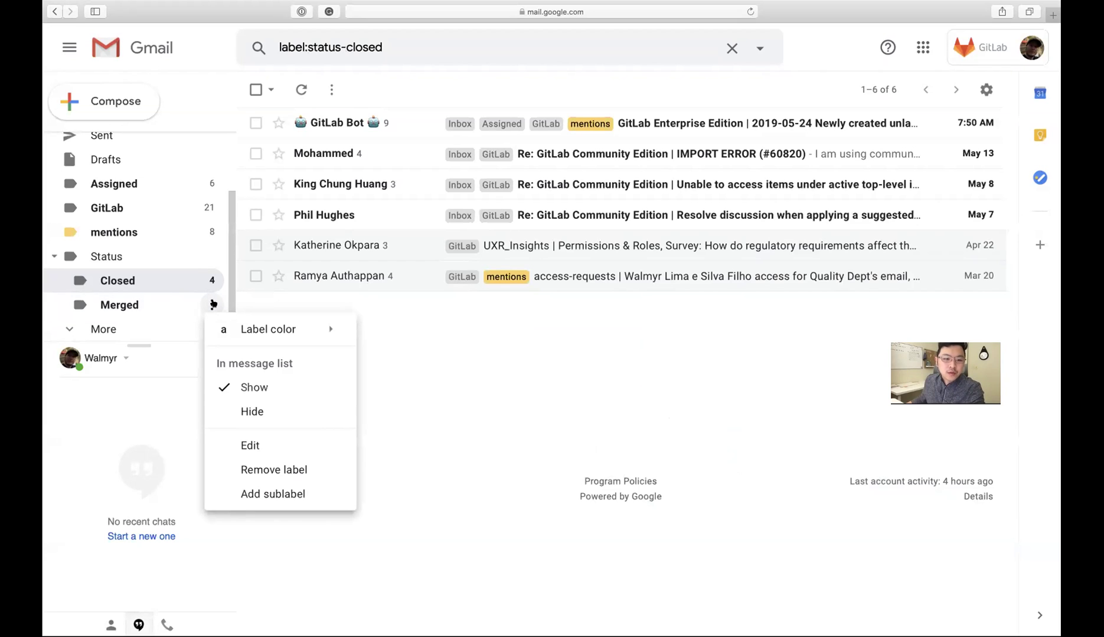
mouse_move(264, 330)
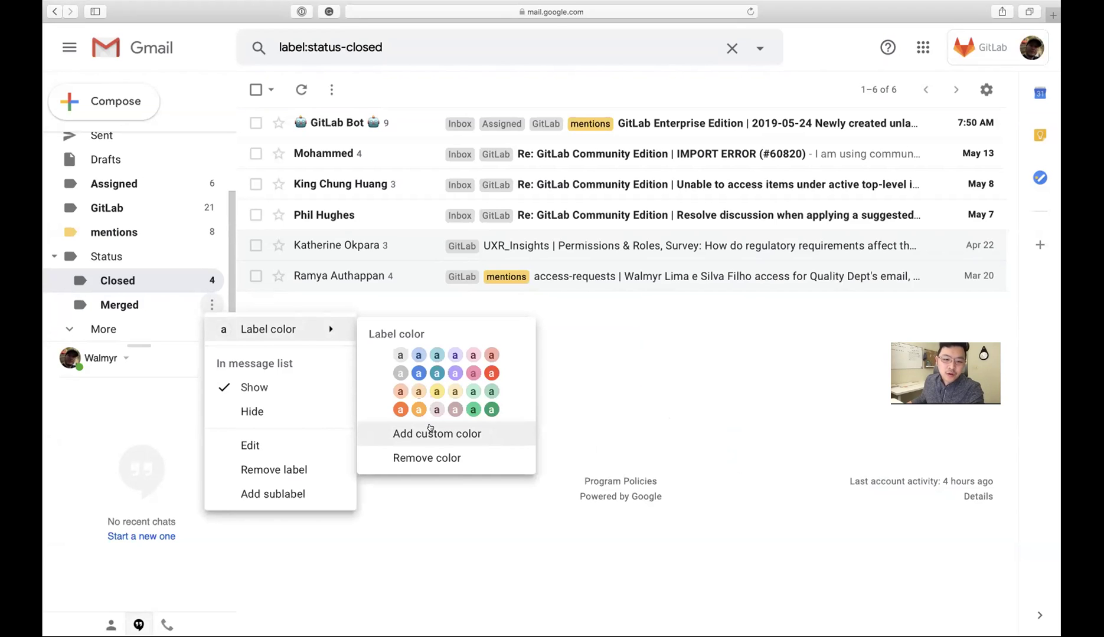
click(470, 410)
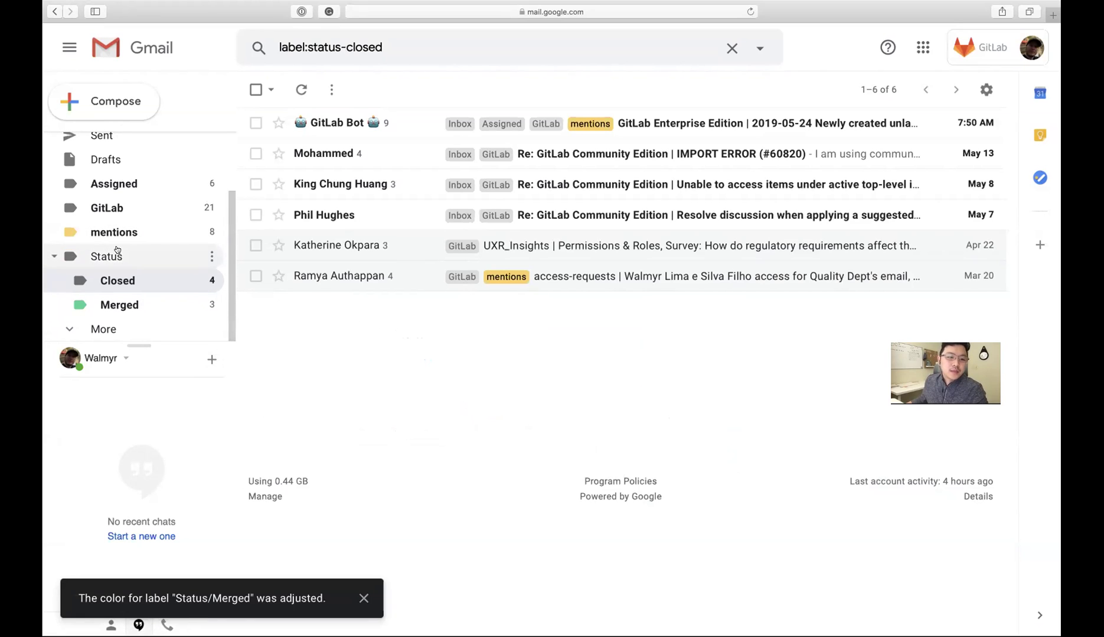
click(54, 258)
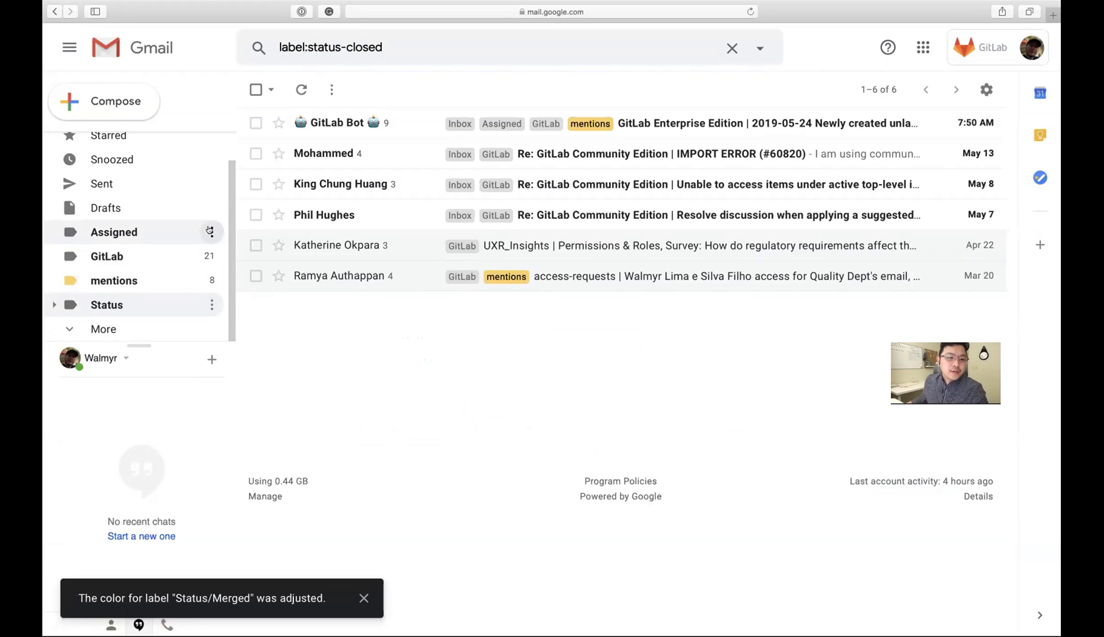
click(210, 231)
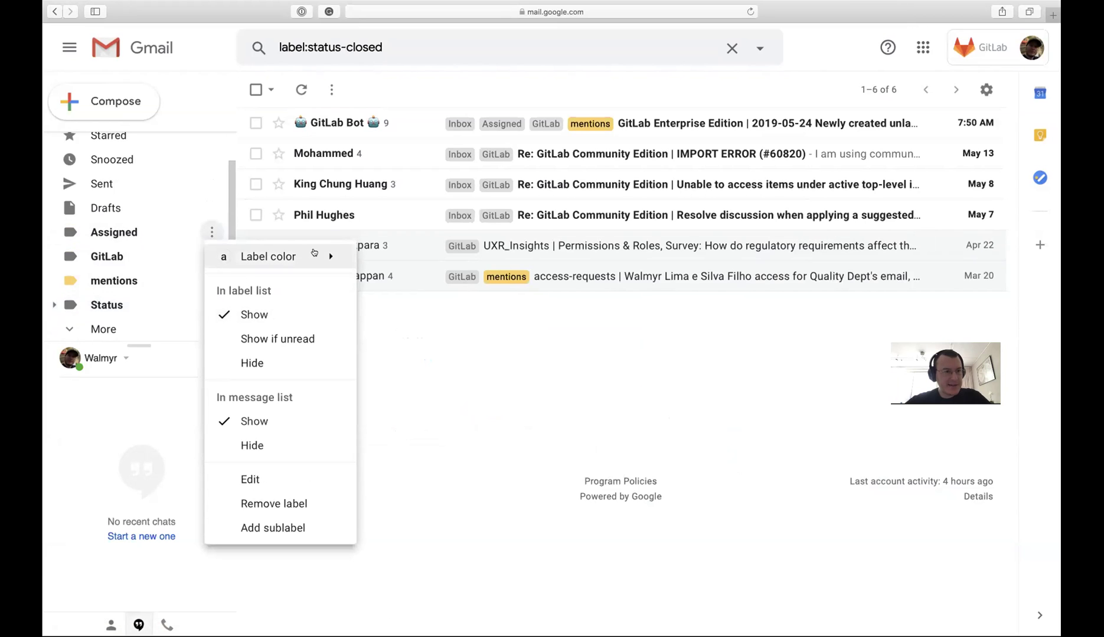
Step: Give the Assigned label the blue preset colour swatch
mouse_move(314, 252)
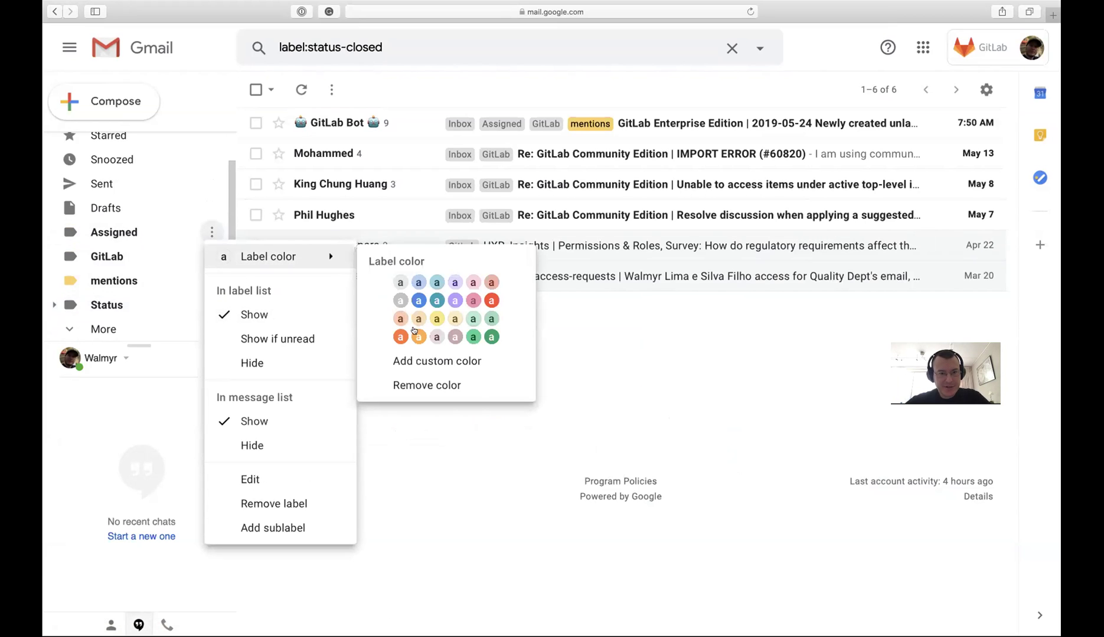
click(418, 300)
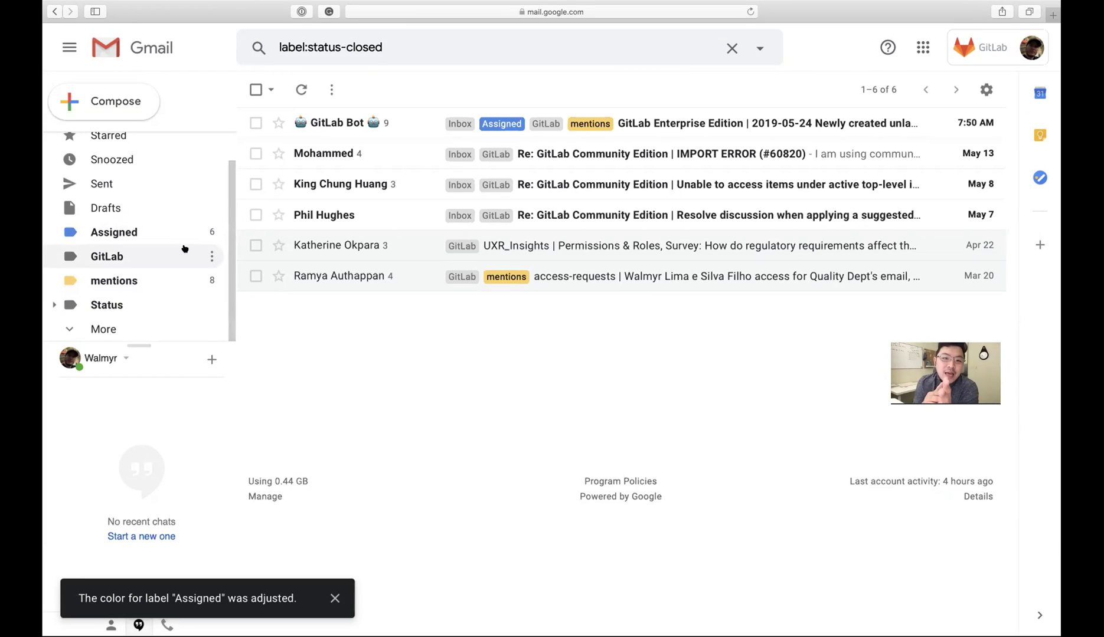
click(211, 256)
Step: Open a custom colour for GitLab and try orange backgrounds with purple text
mouse_move(254, 280)
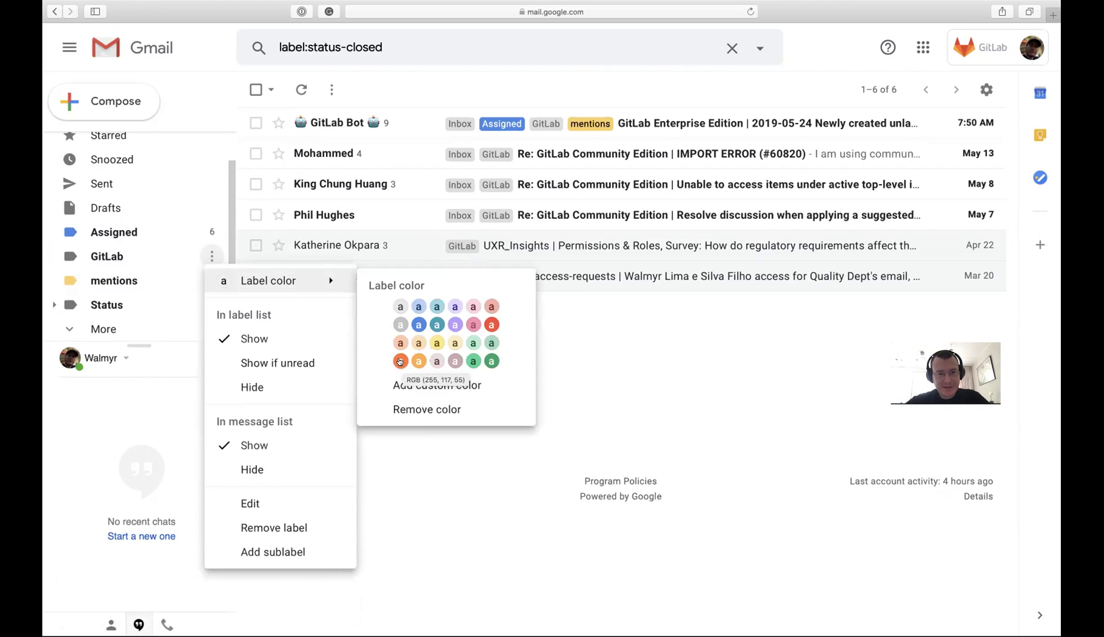
click(447, 385)
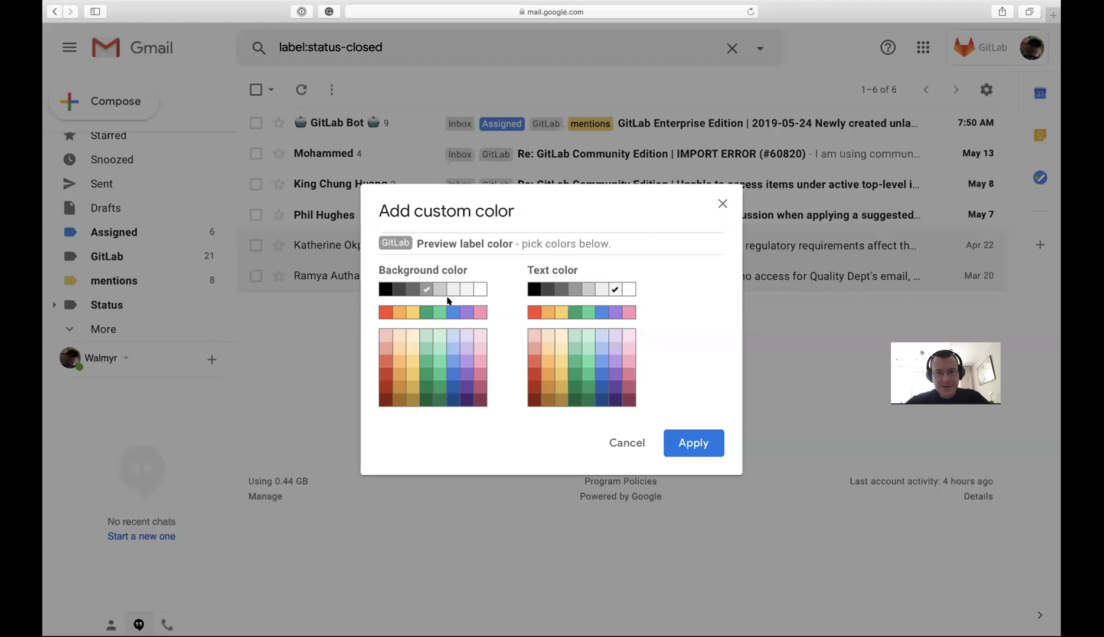
click(399, 313)
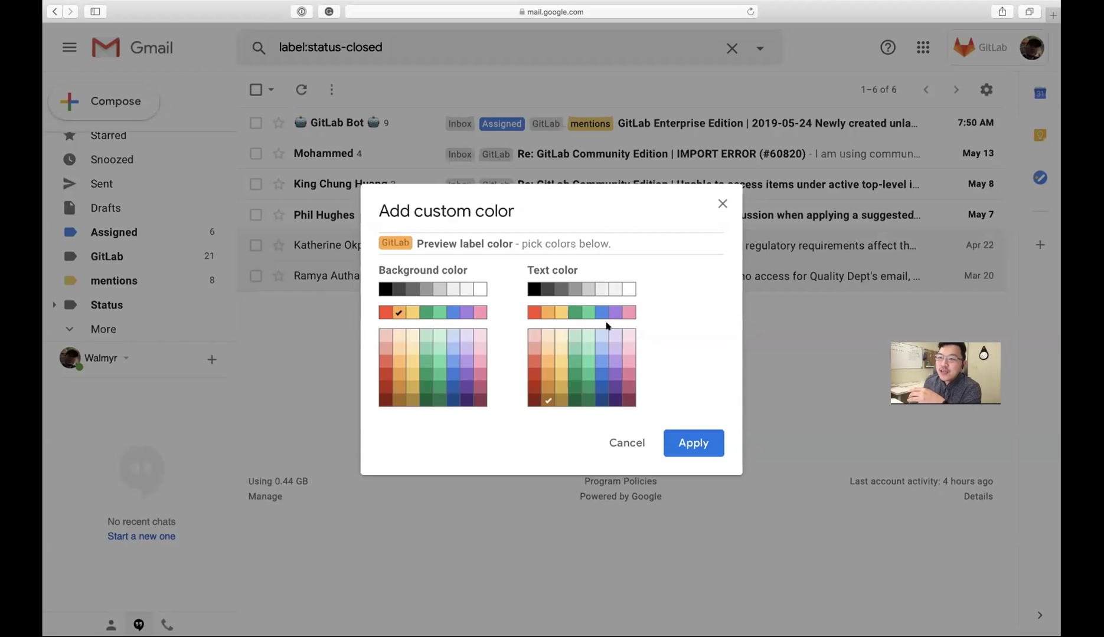
click(615, 387)
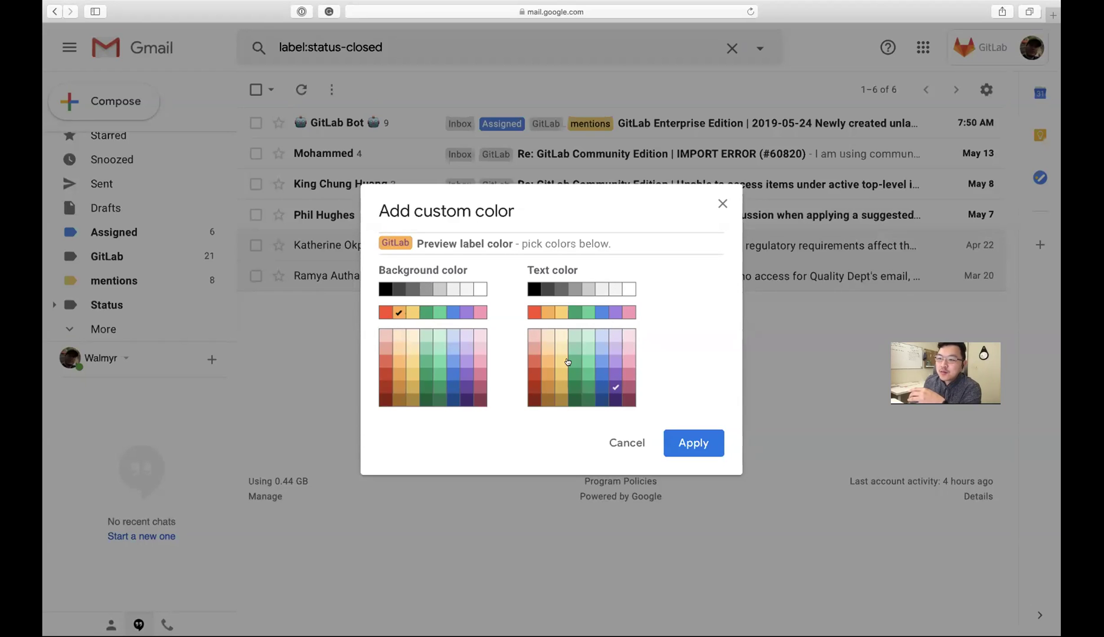
click(614, 374)
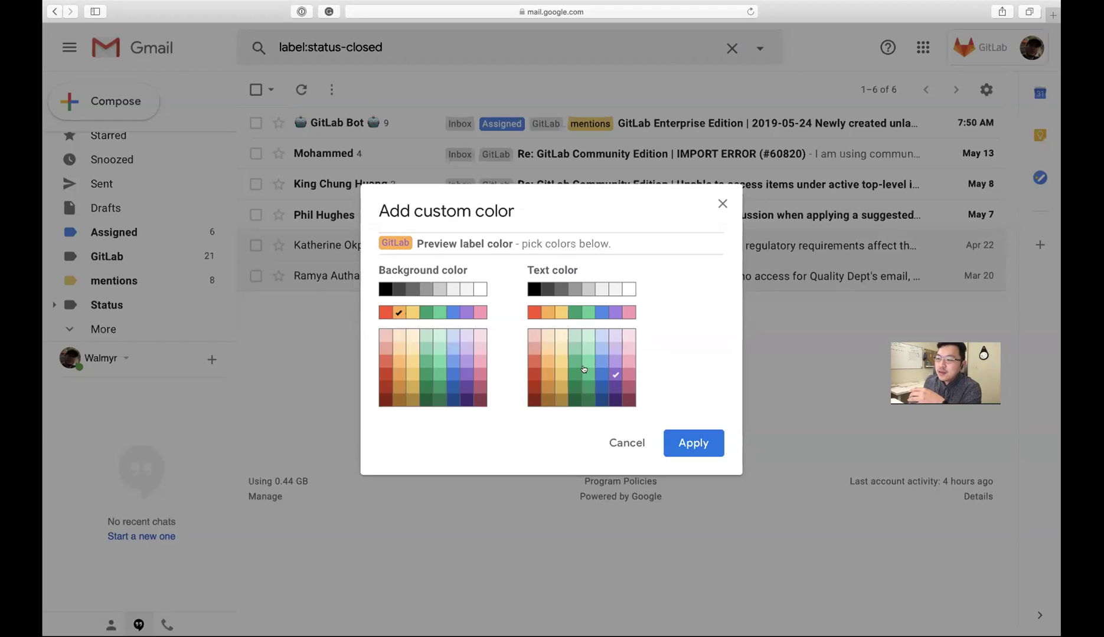
click(399, 361)
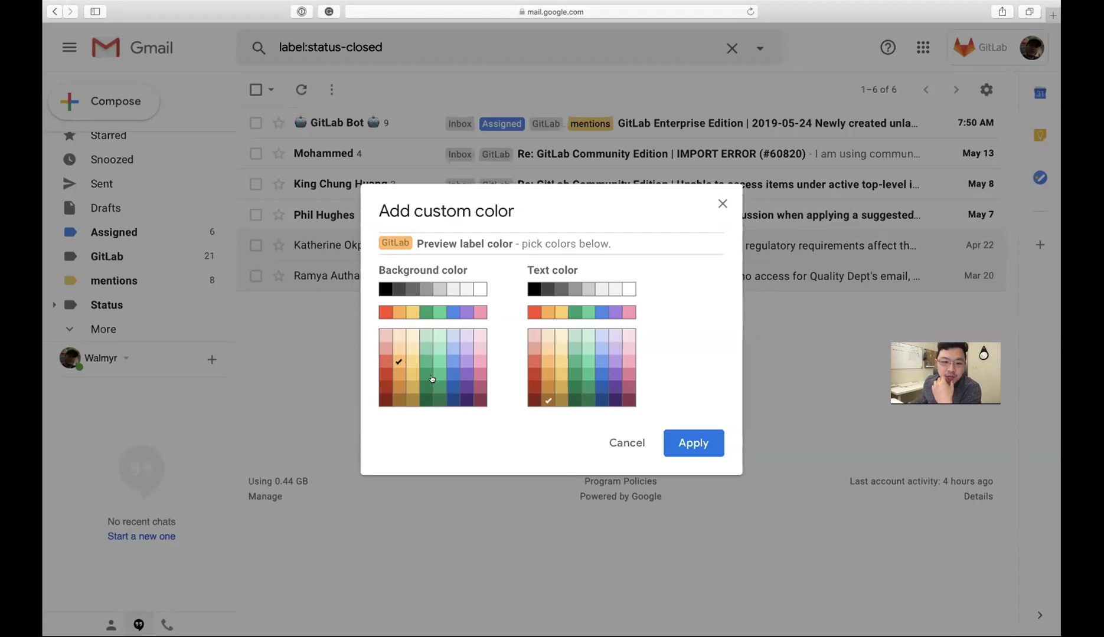
Step: Apply a dark purple background with light orange text to GitLab, then return to the Inbox
click(465, 388)
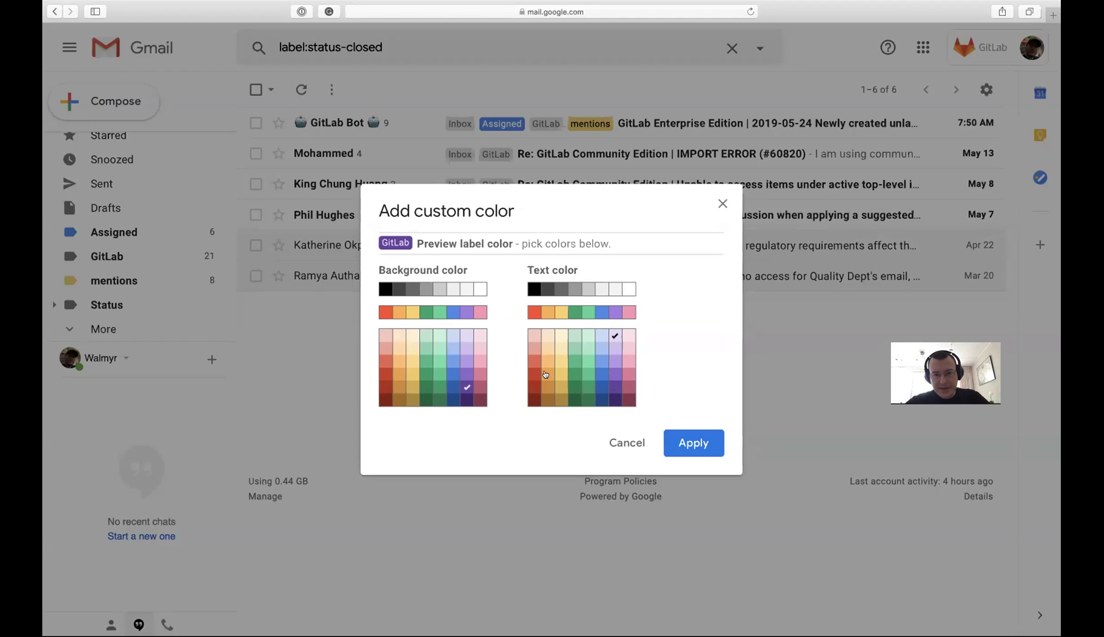
click(547, 311)
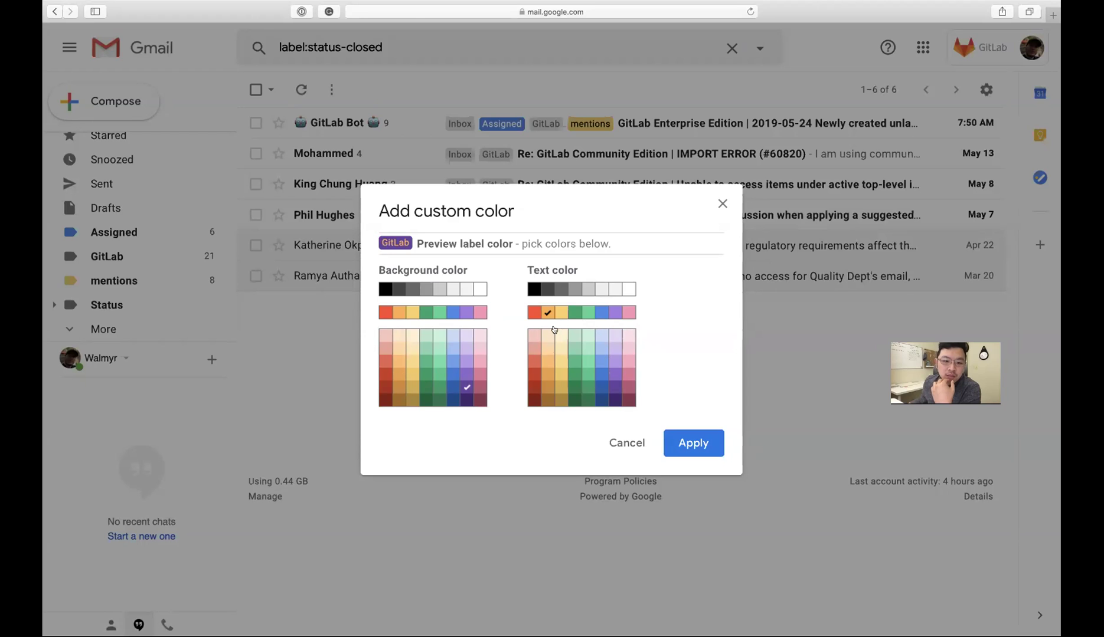
click(547, 400)
click(547, 376)
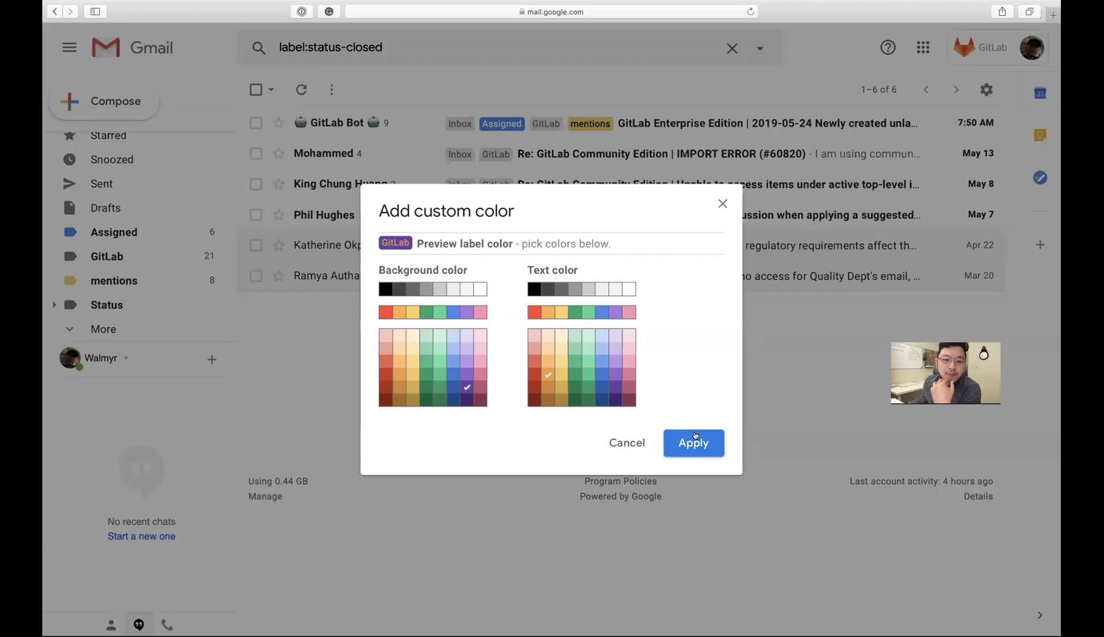
click(695, 437)
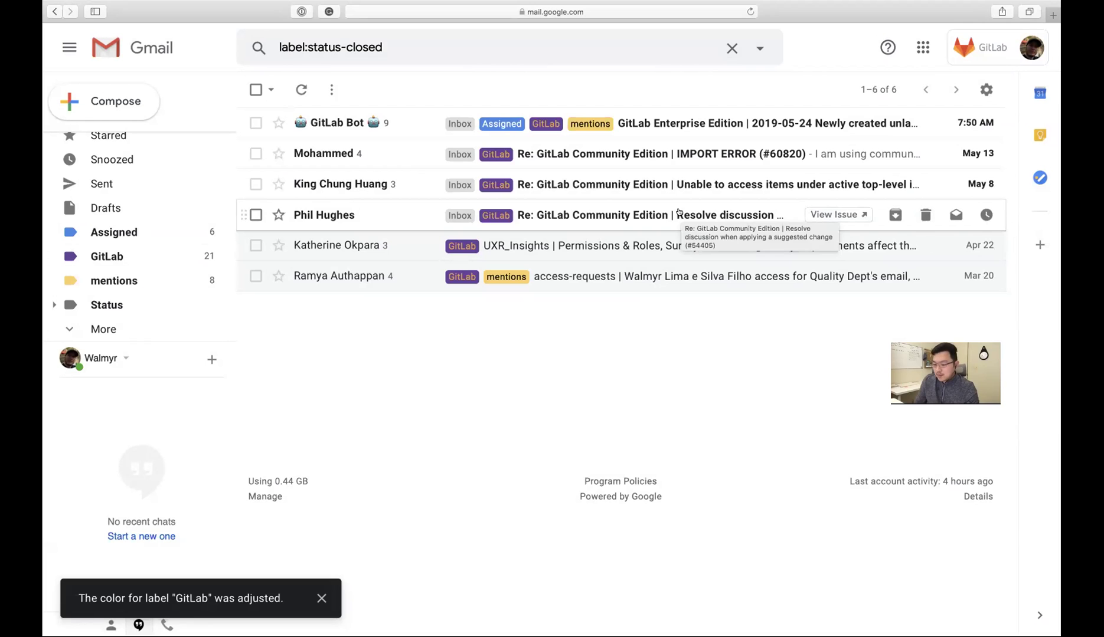
scroll(109, 166, up, 2)
click(109, 145)
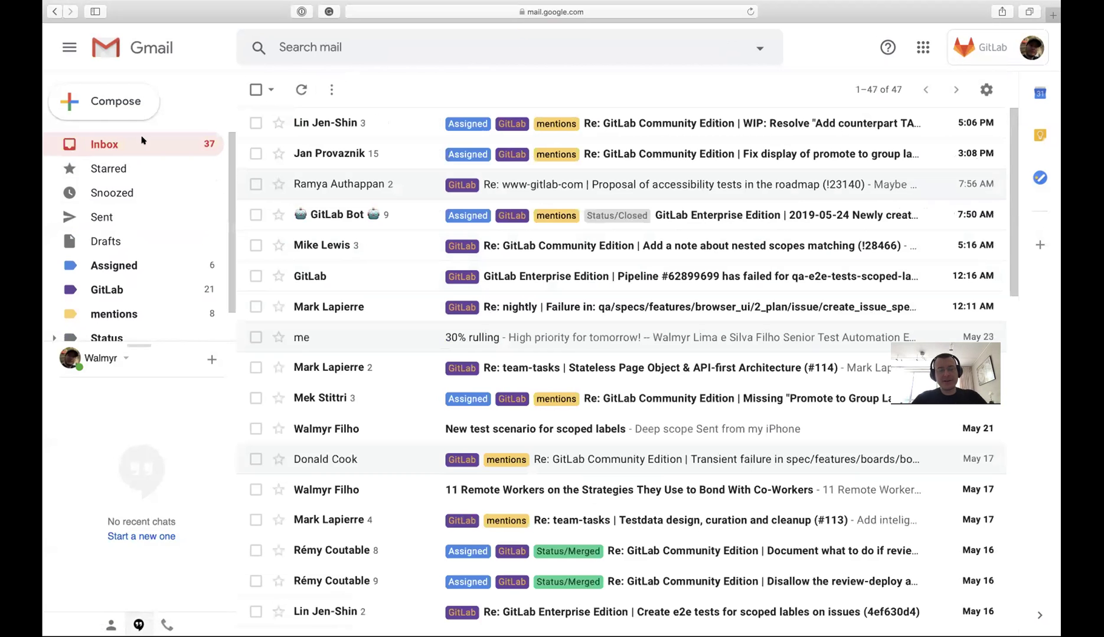